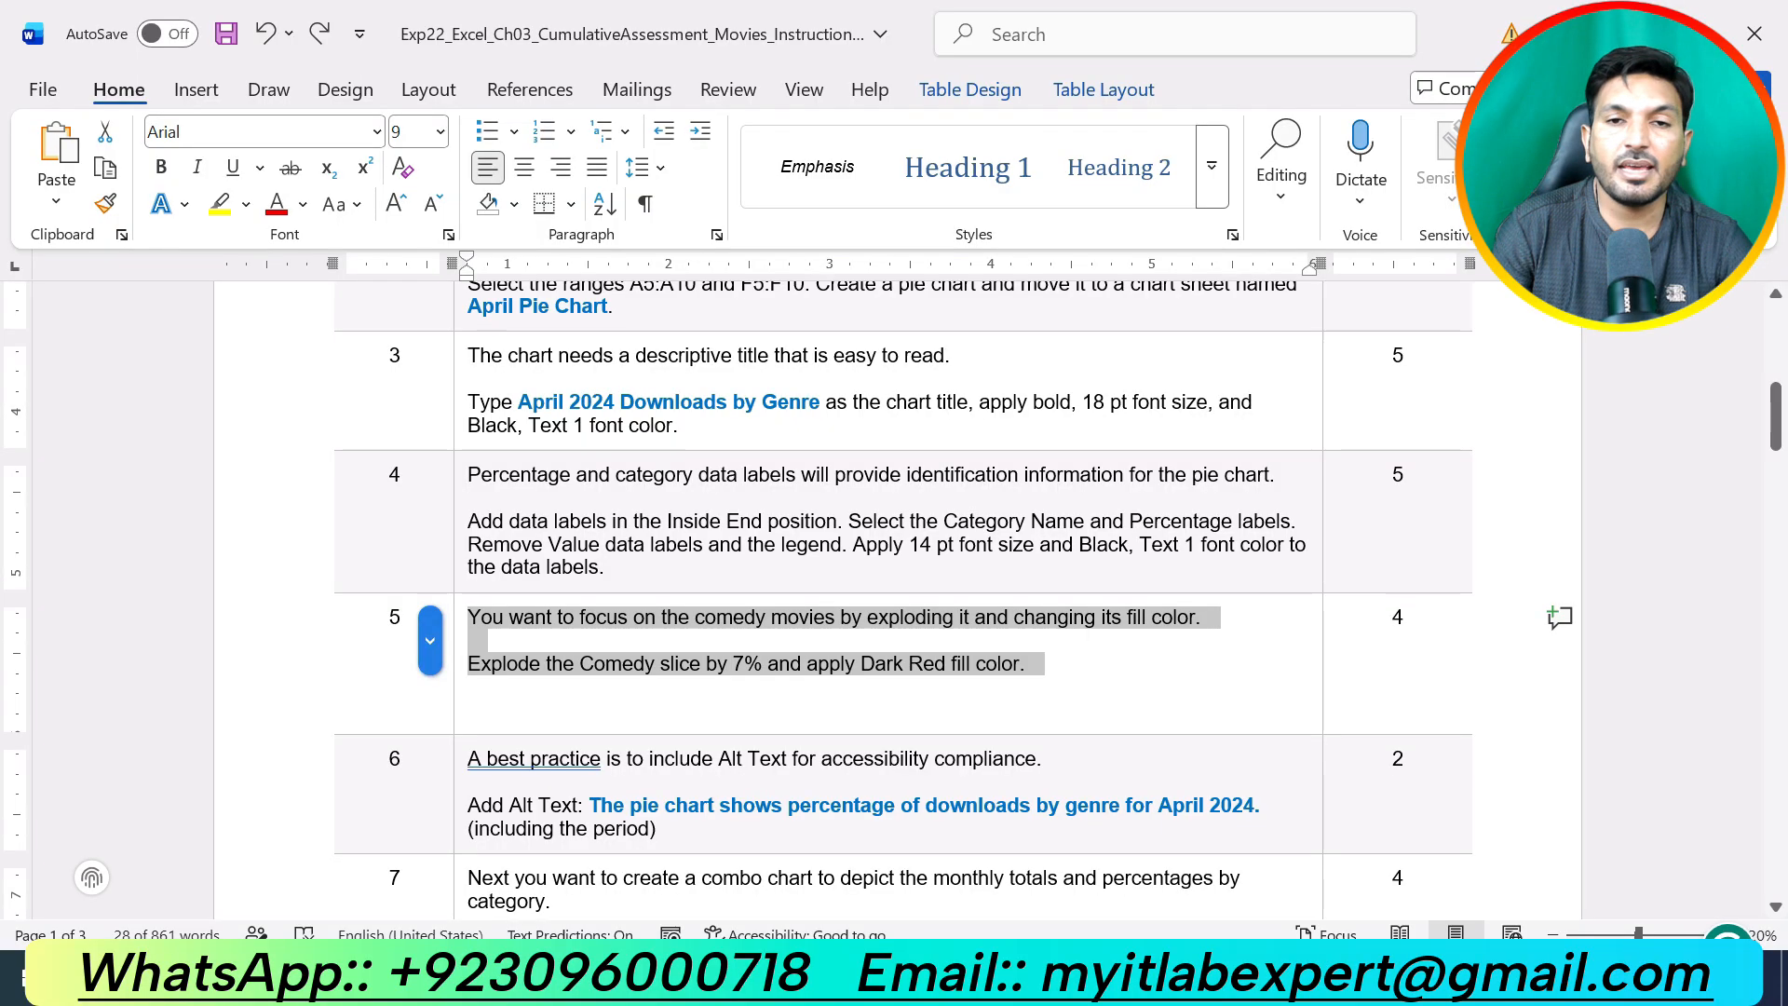
- Highlight instruction 6 about adding alt text in yellow in the Word instructions table
scroll(894, 596, down, 5)
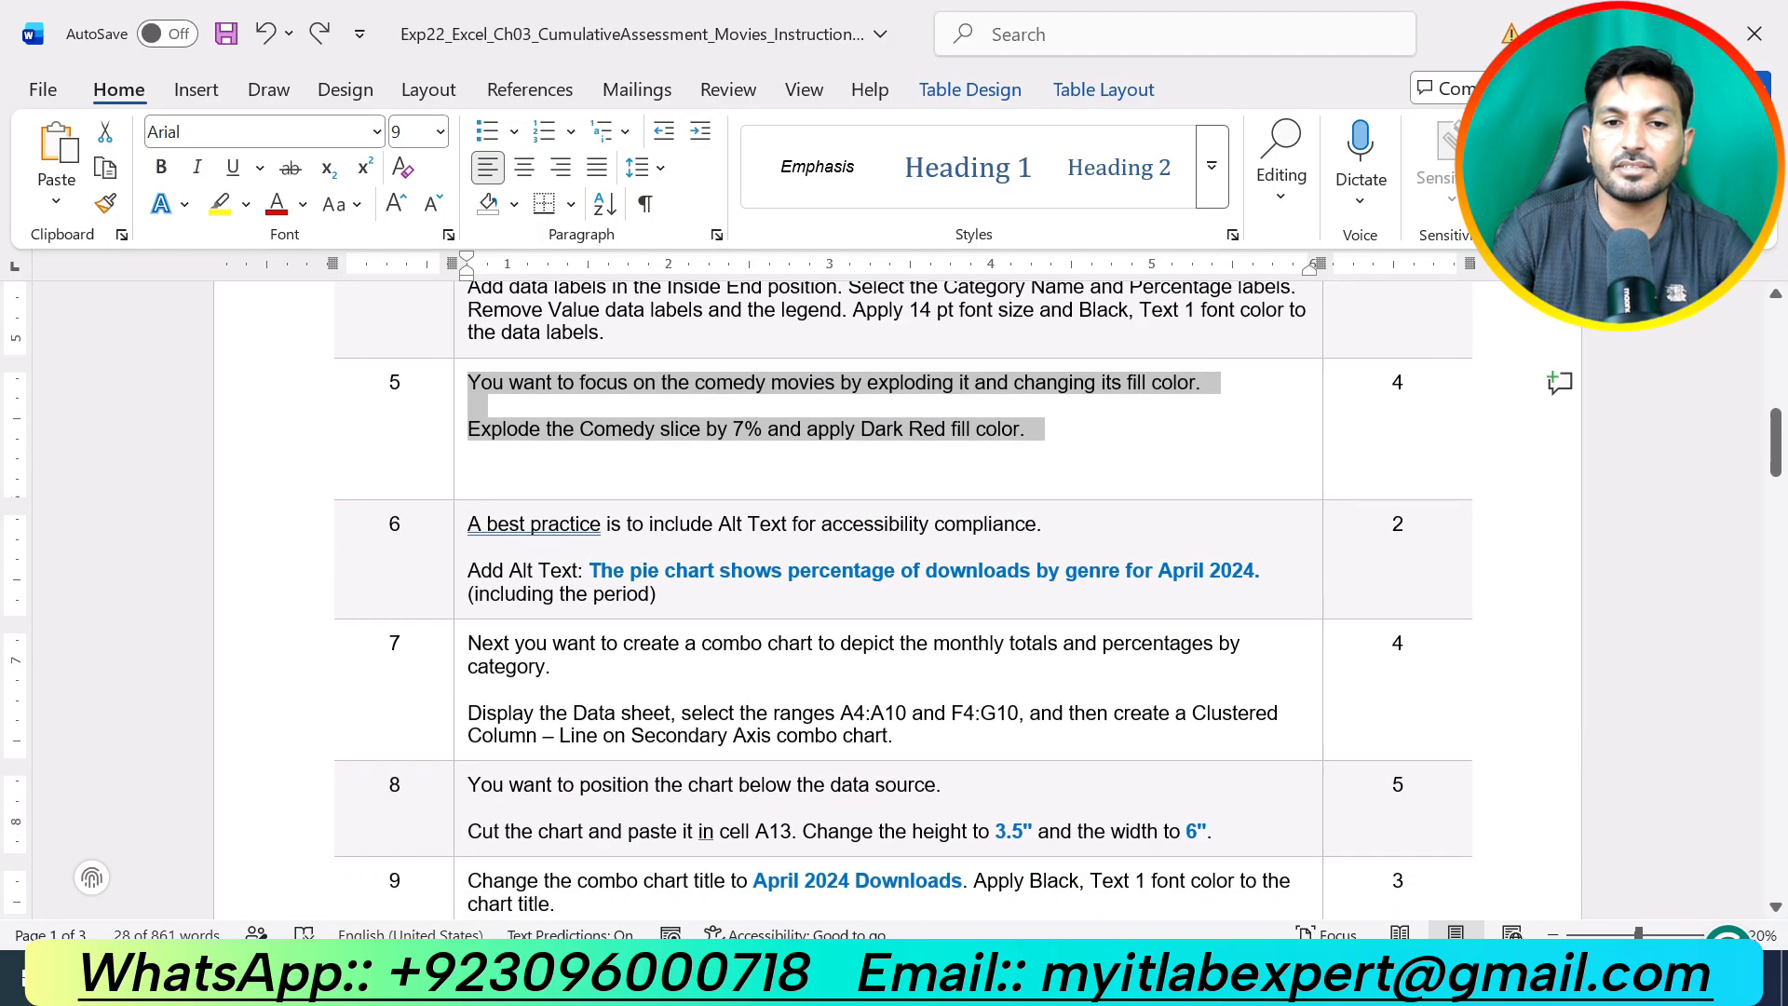
drag(660, 594, 469, 525)
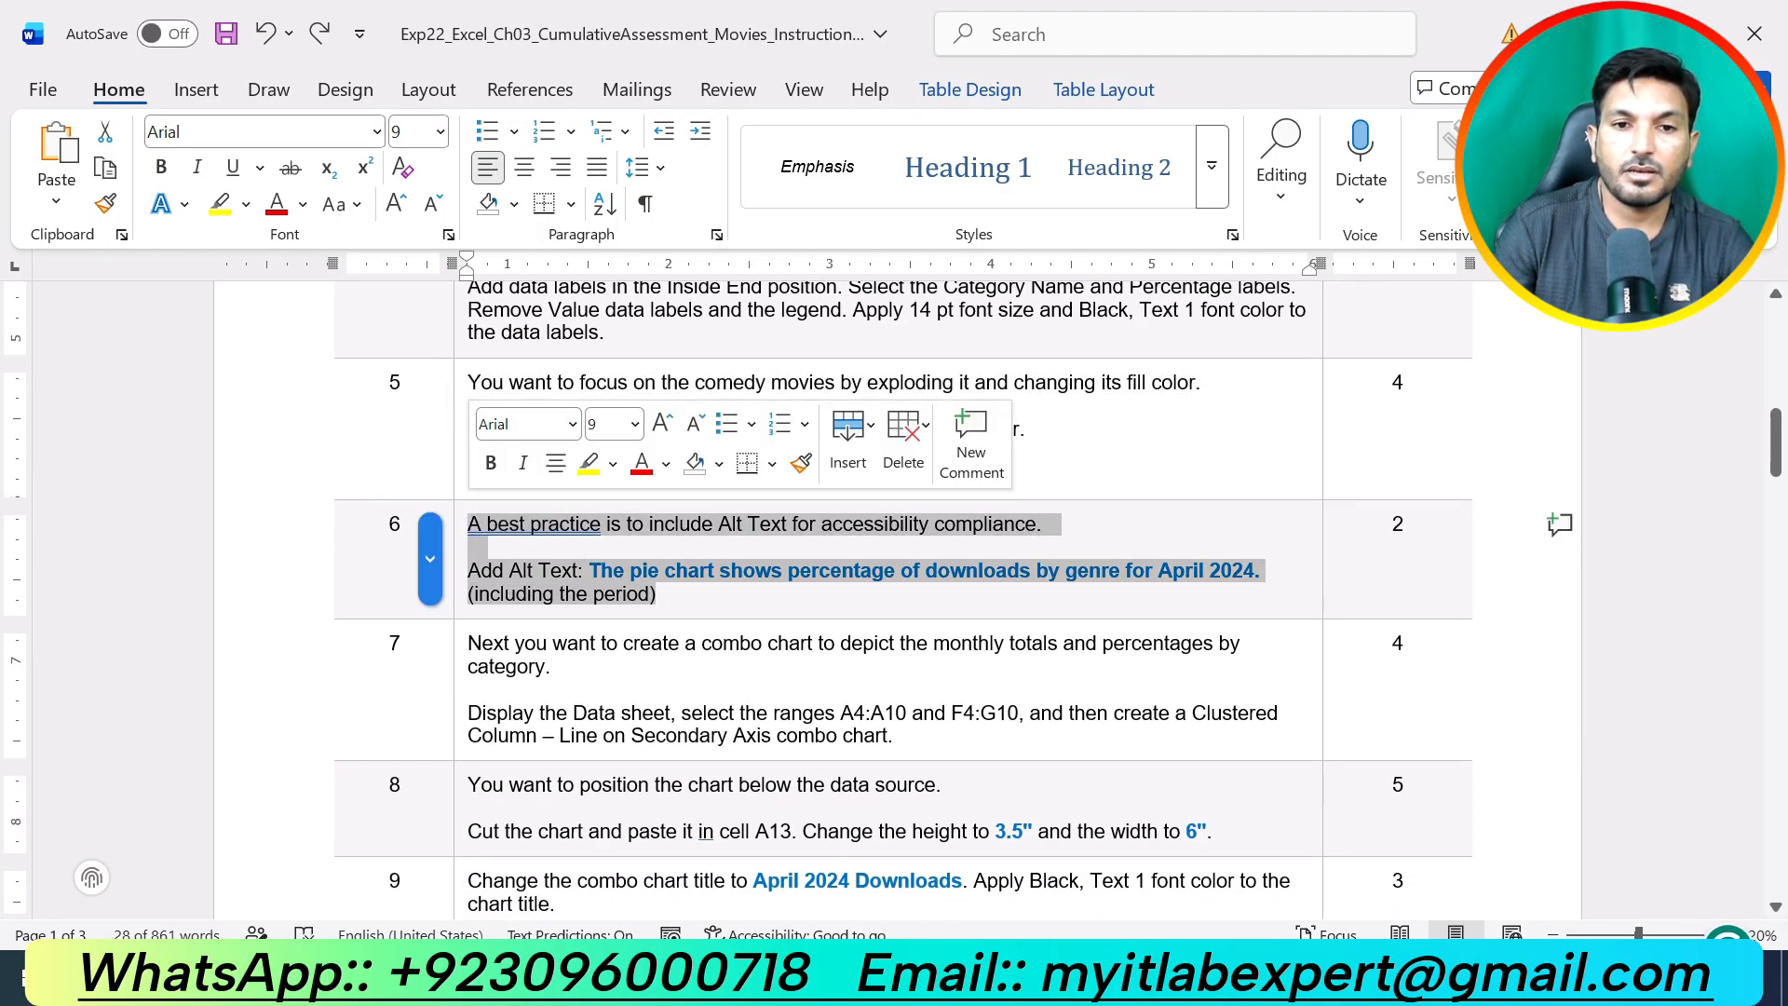
click(589, 462)
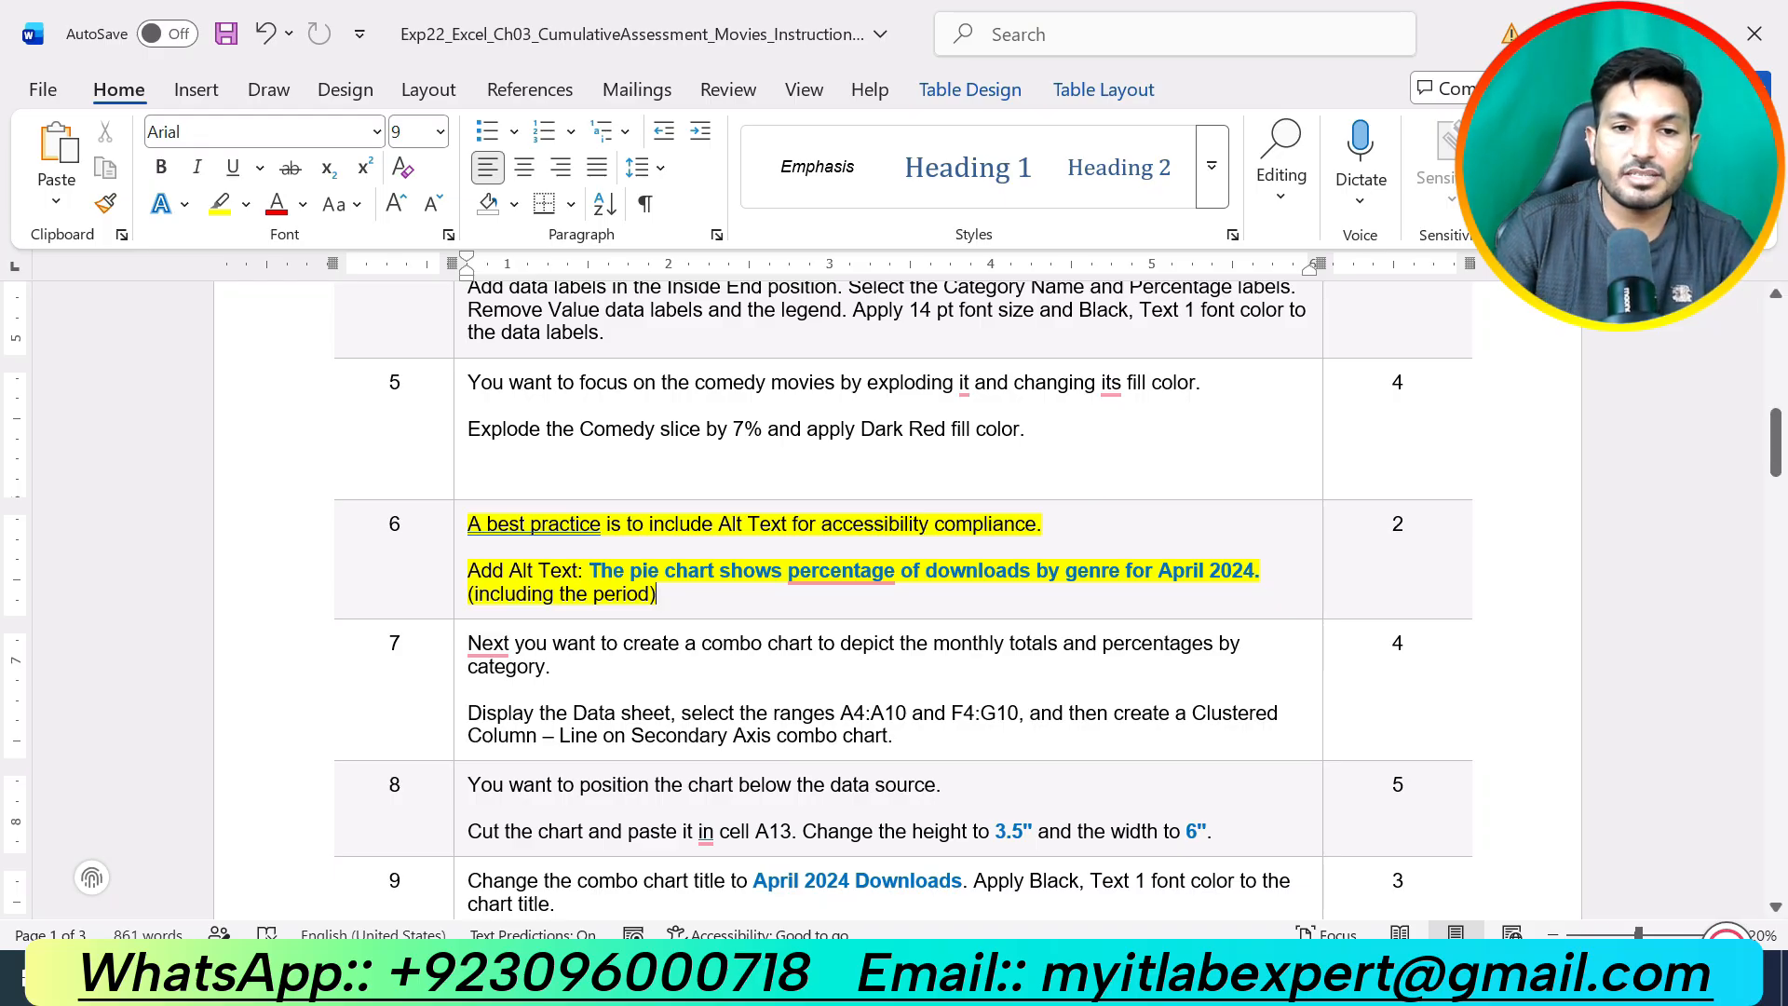
- Copy "The pie chart shows percentage of downloads by genre for April 2024." from instruction 6 and add it as the Excel pie chart's alt text
drag(589, 570, 1263, 570)
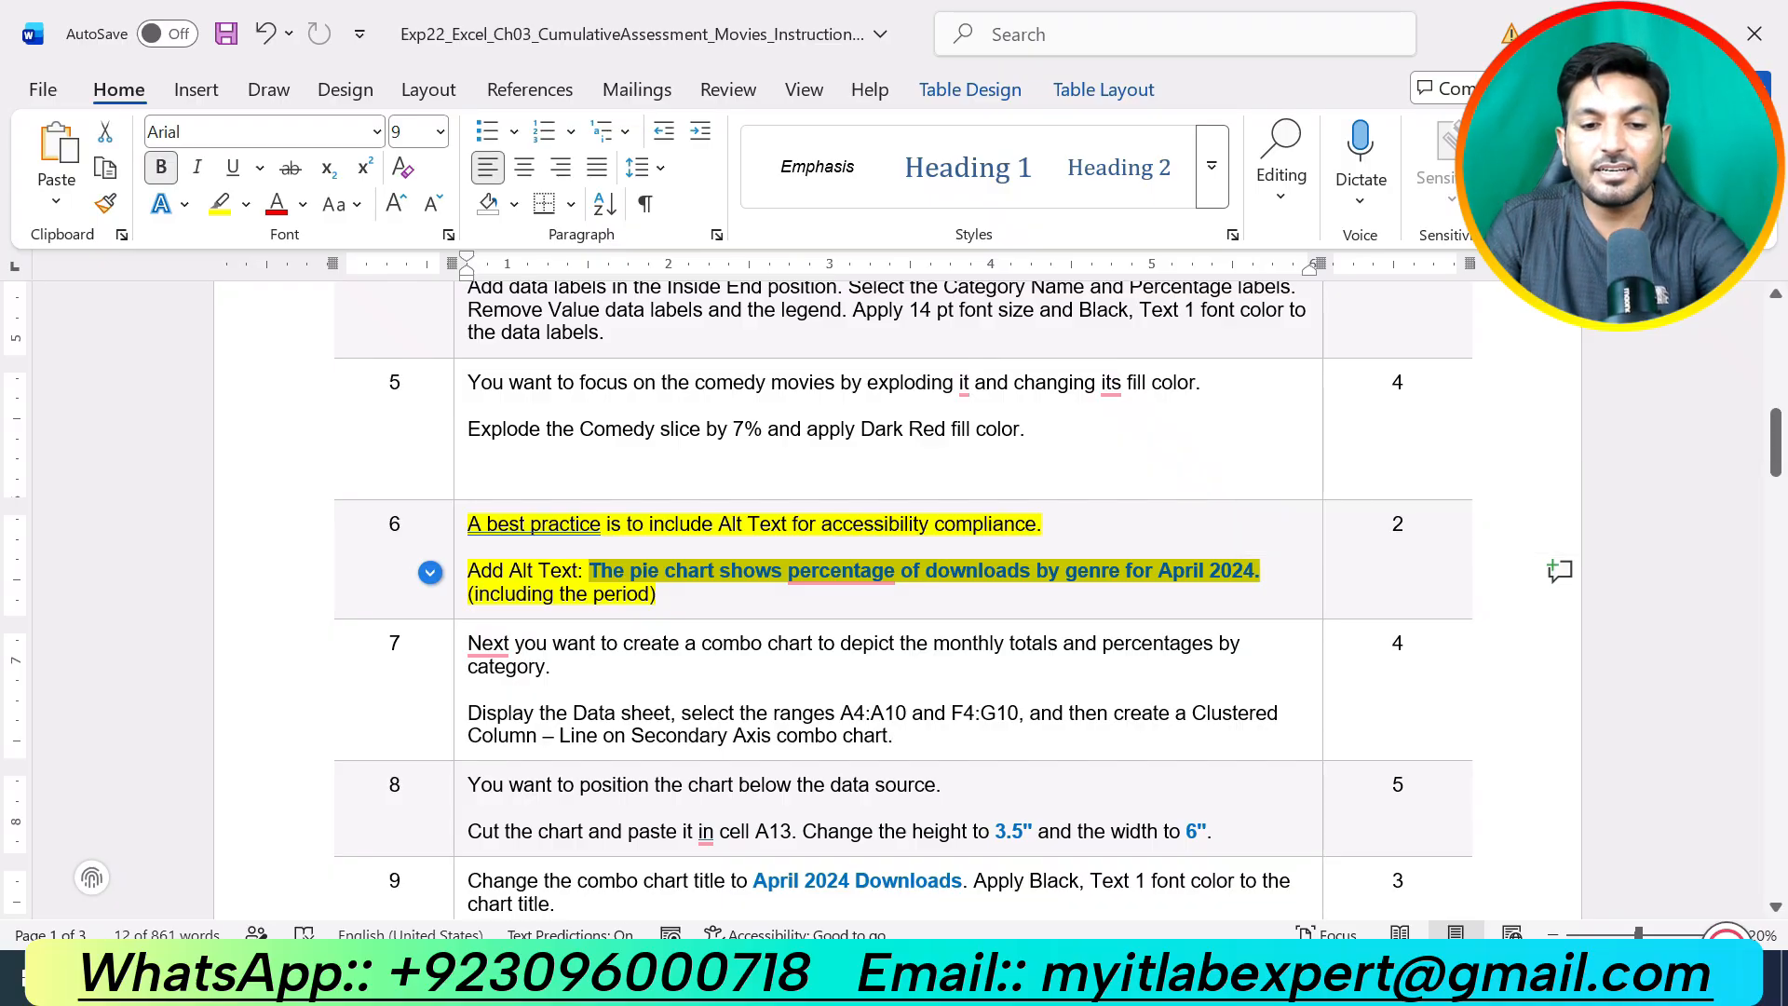
key(ctrl+c)
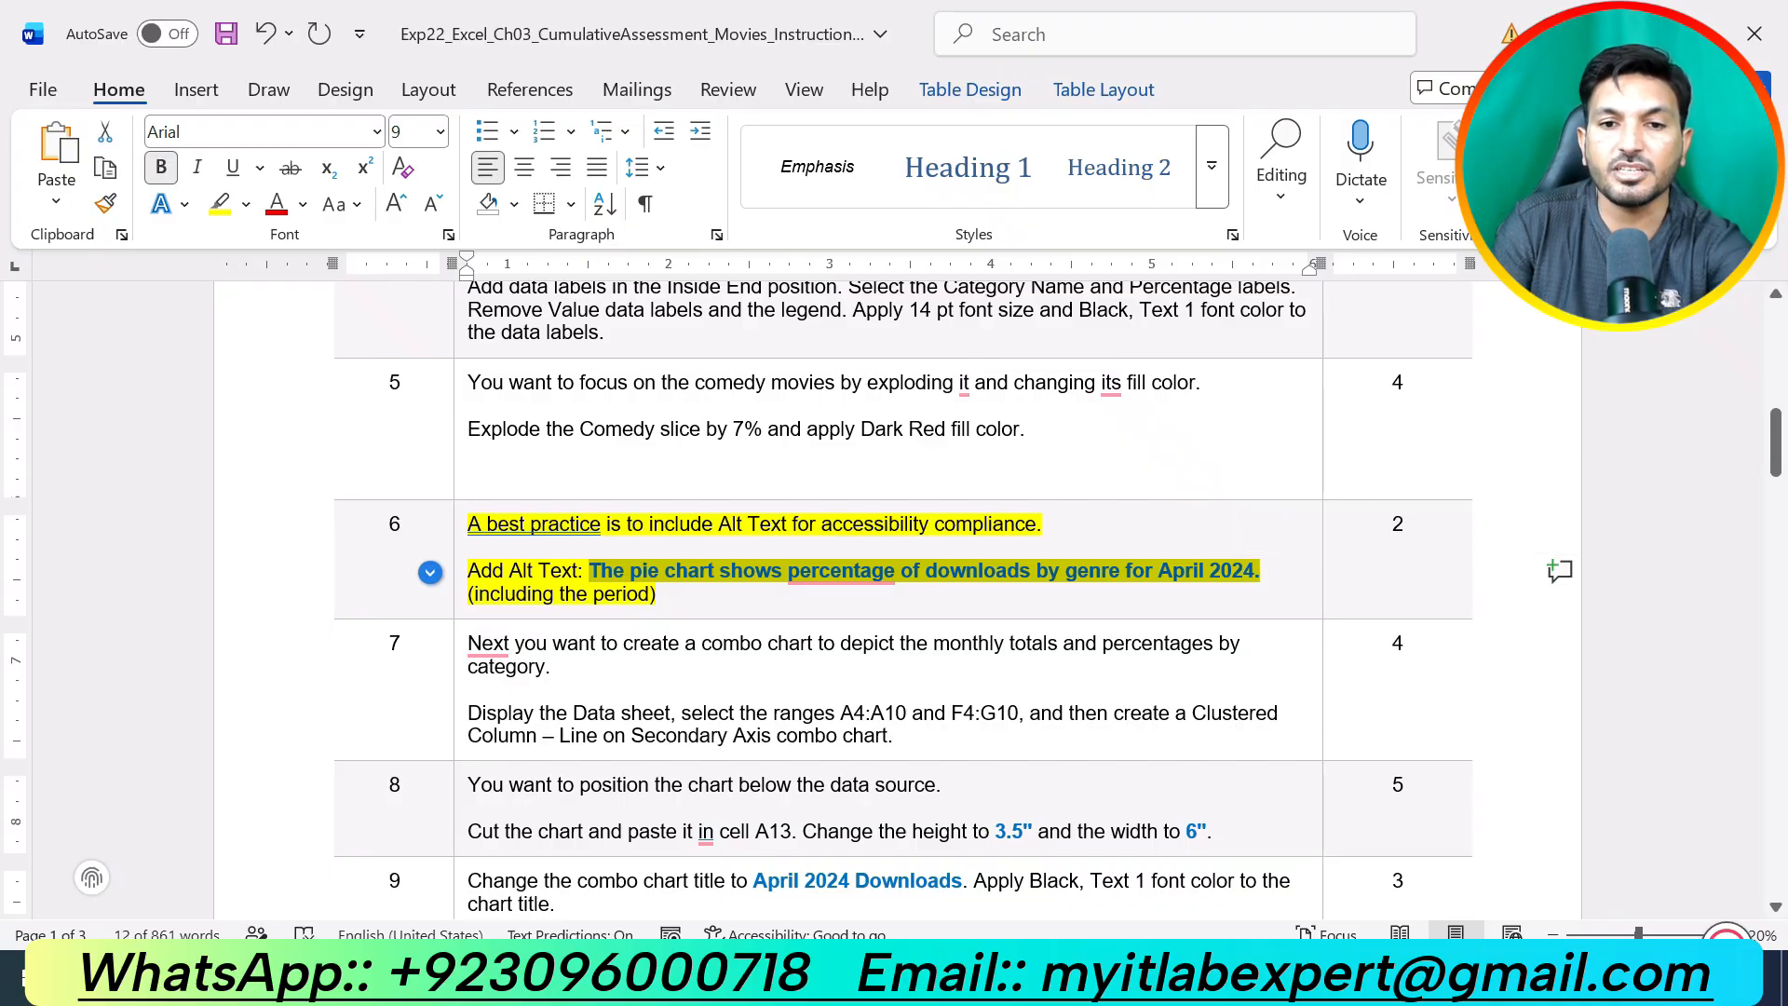
key(alt+Tab)
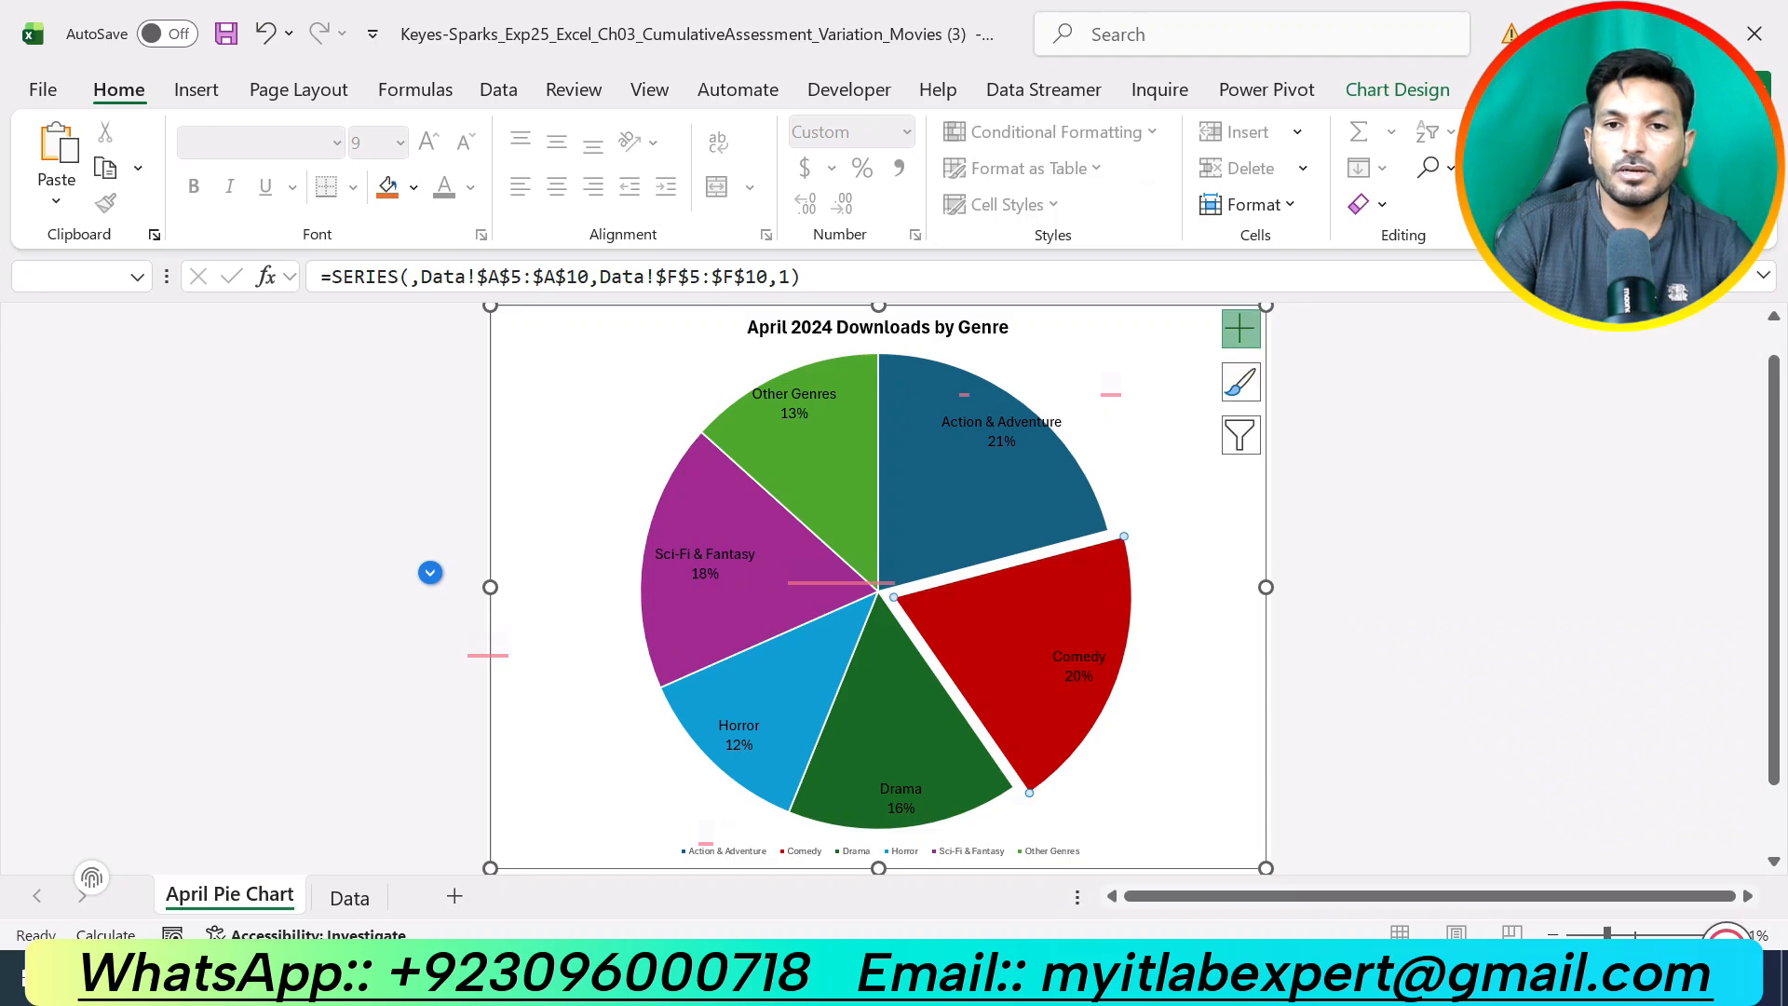
right_click(1135, 370)
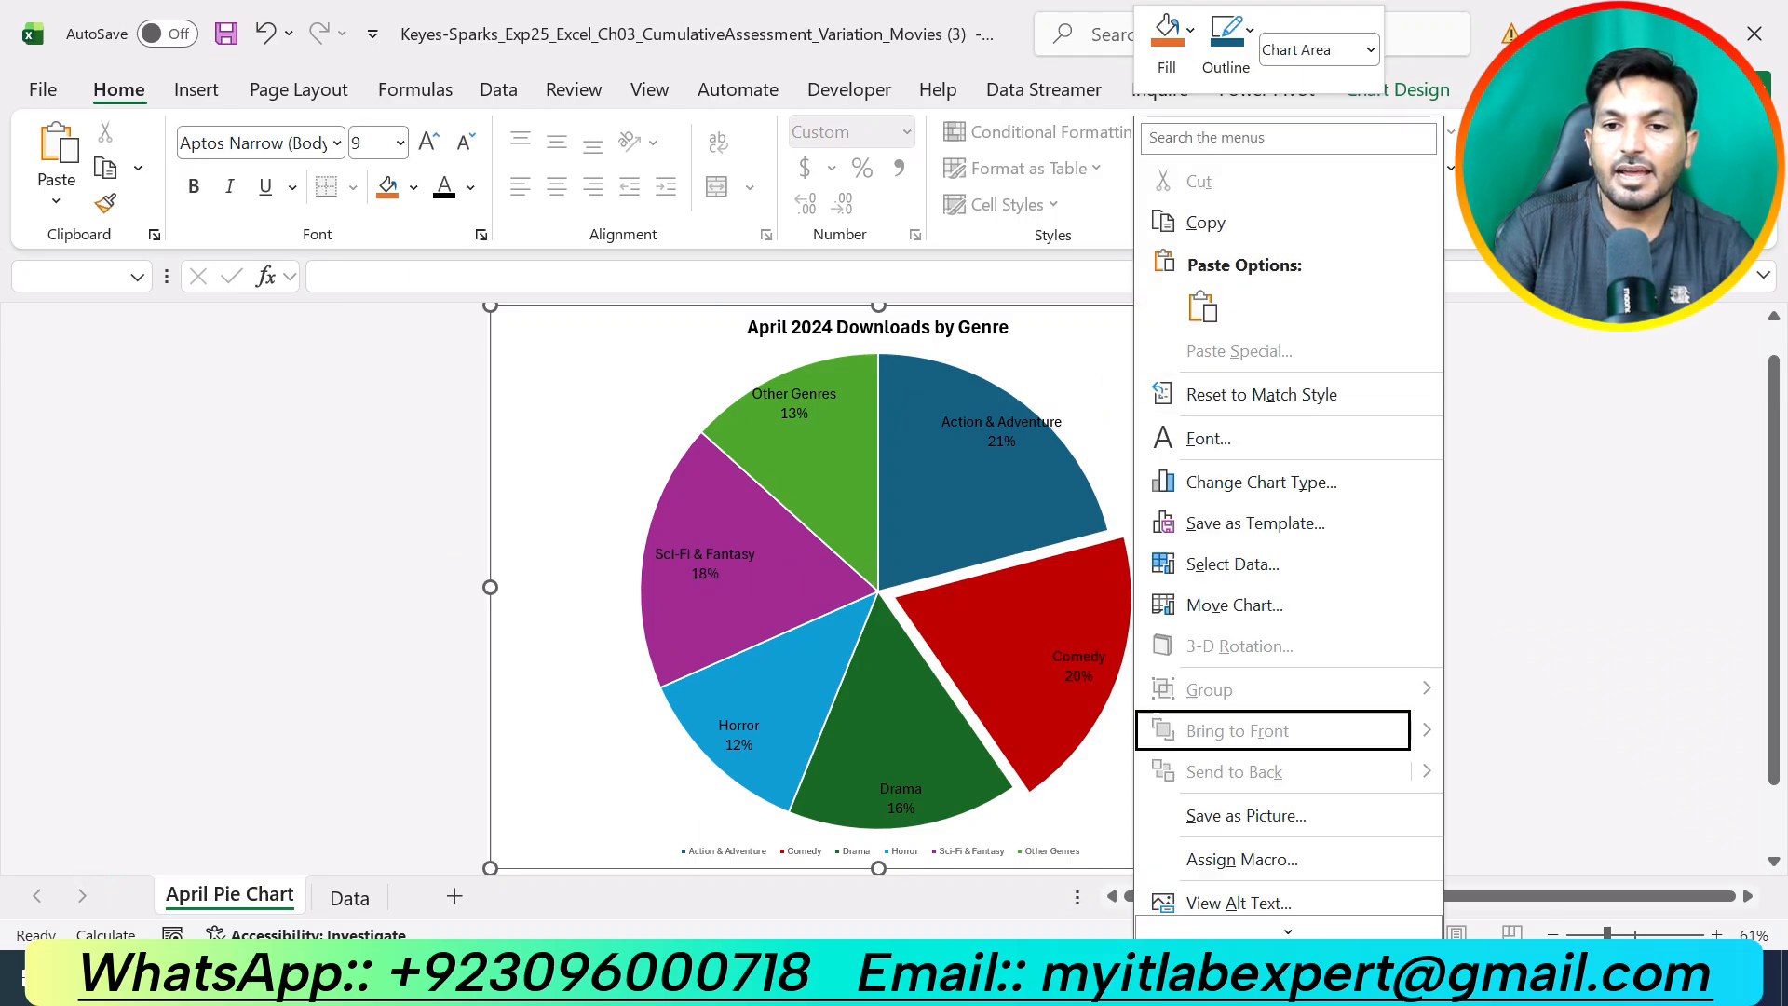
scroll(1238, 843, down, 1)
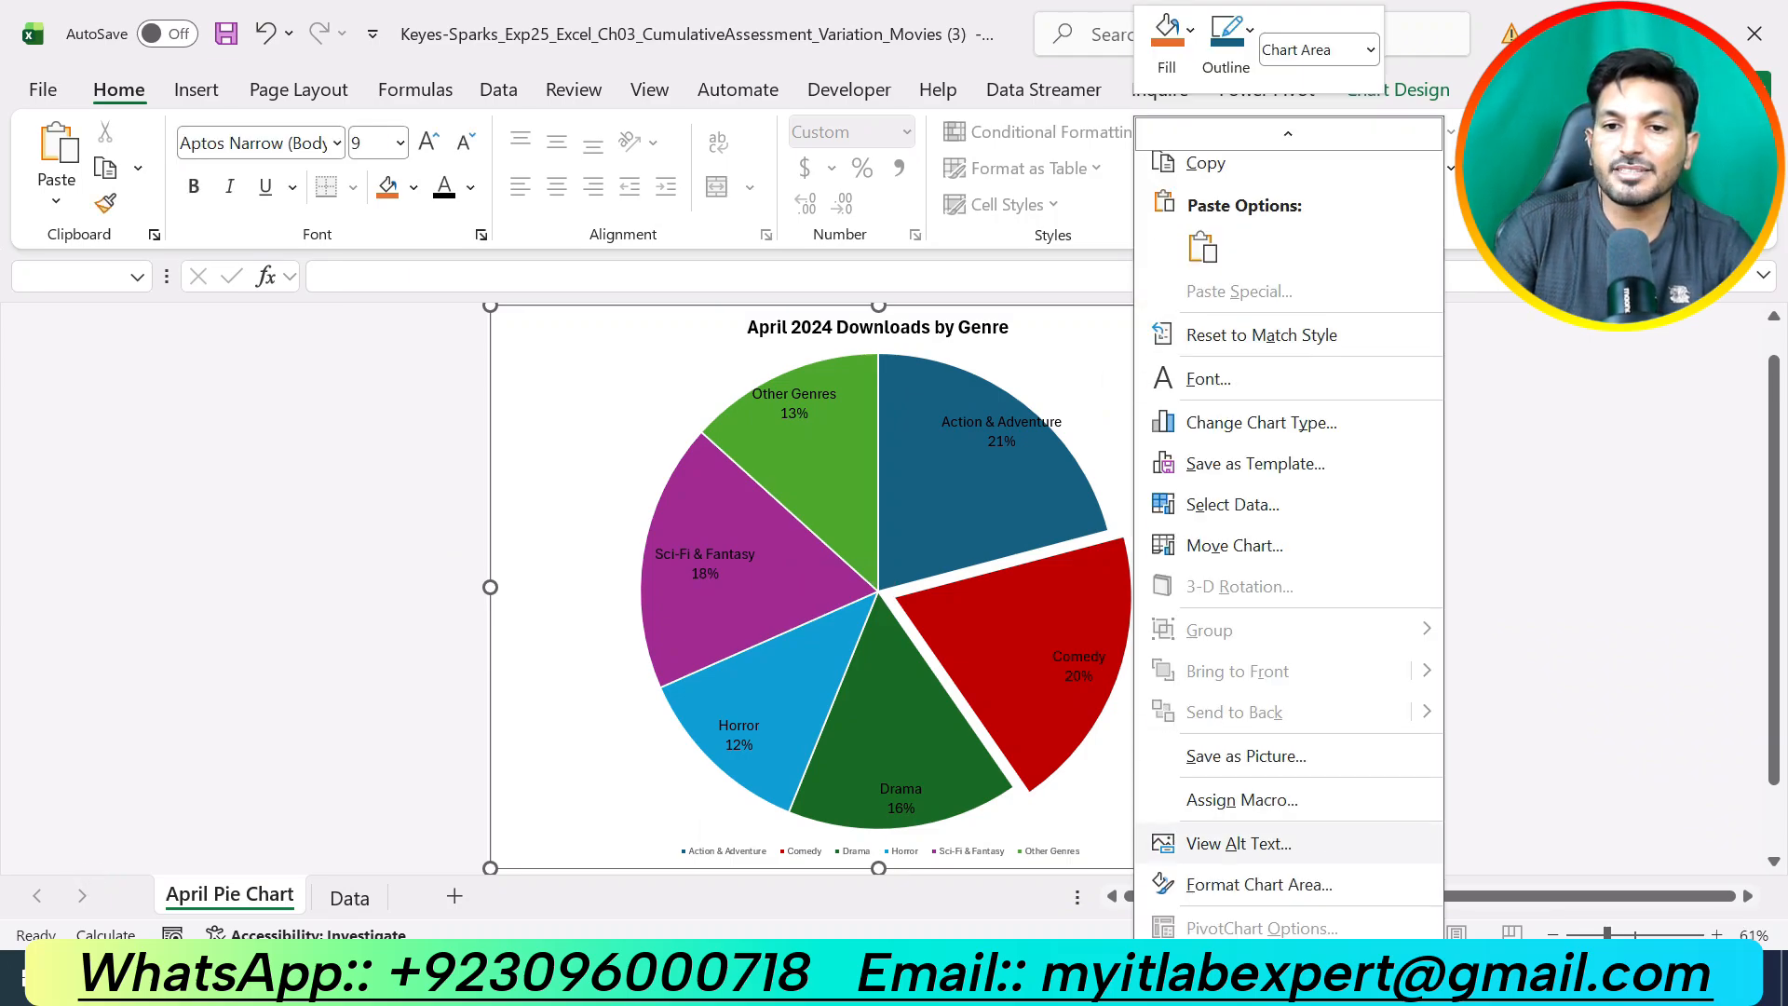
click(1239, 843)
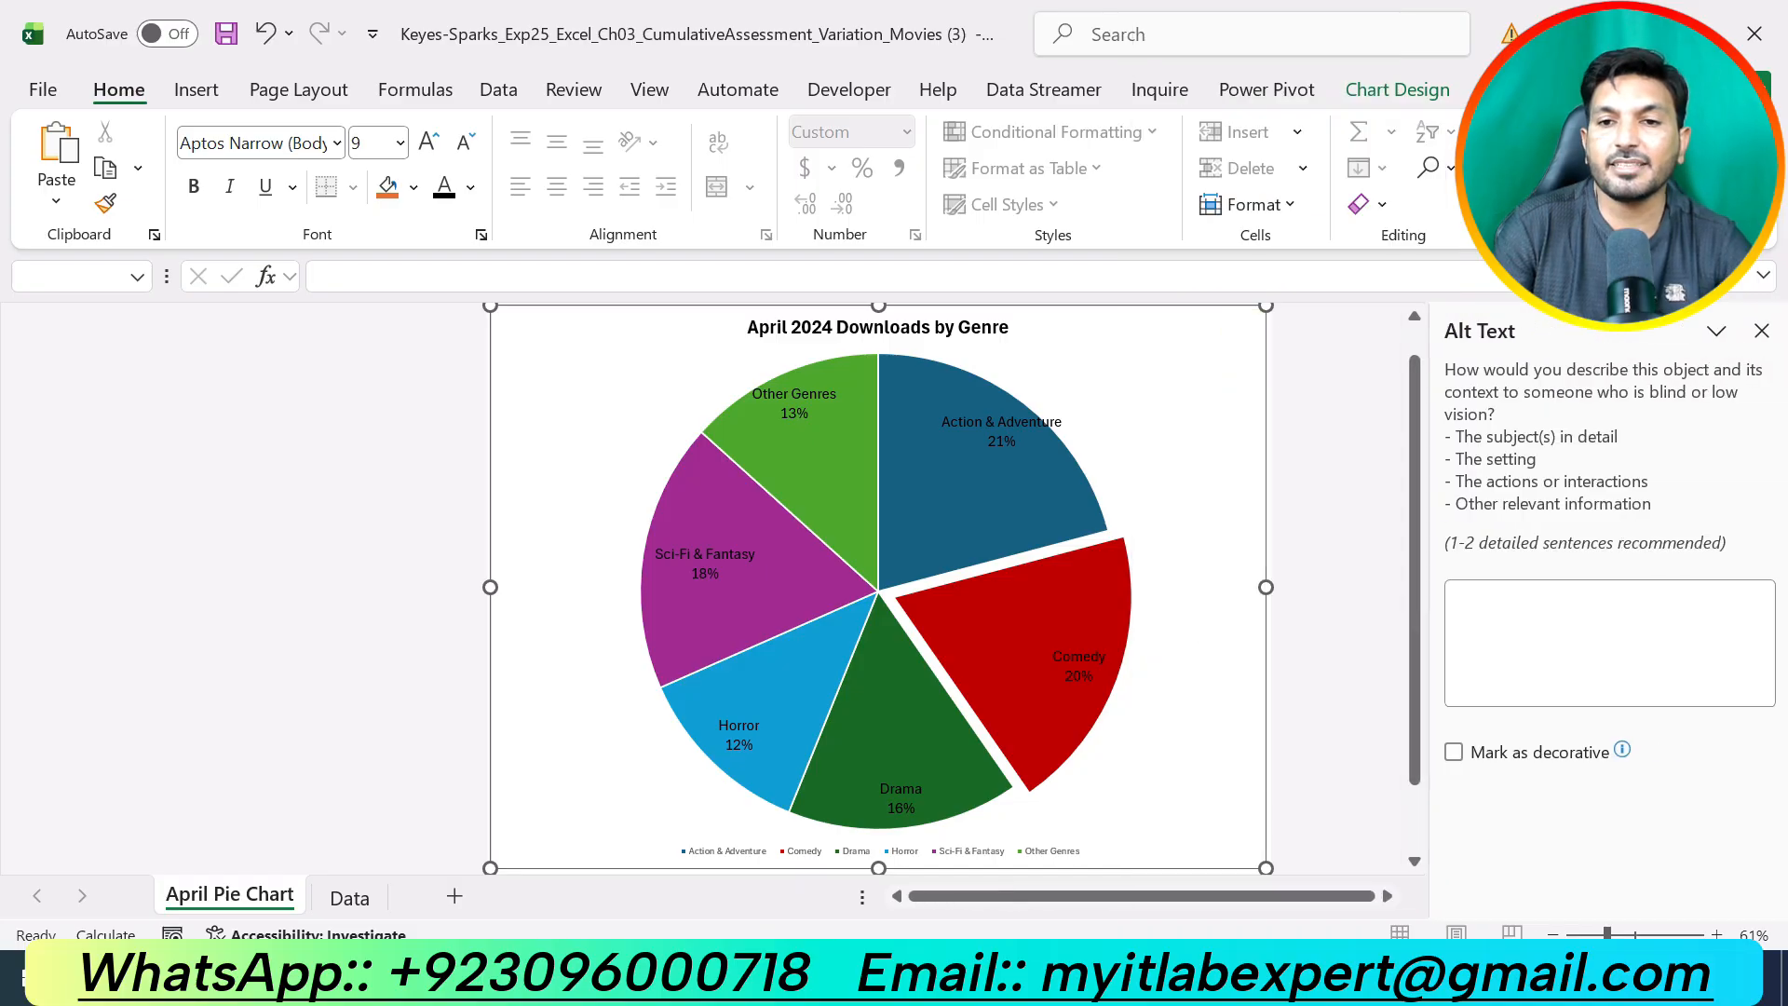
key(ctrl+v)
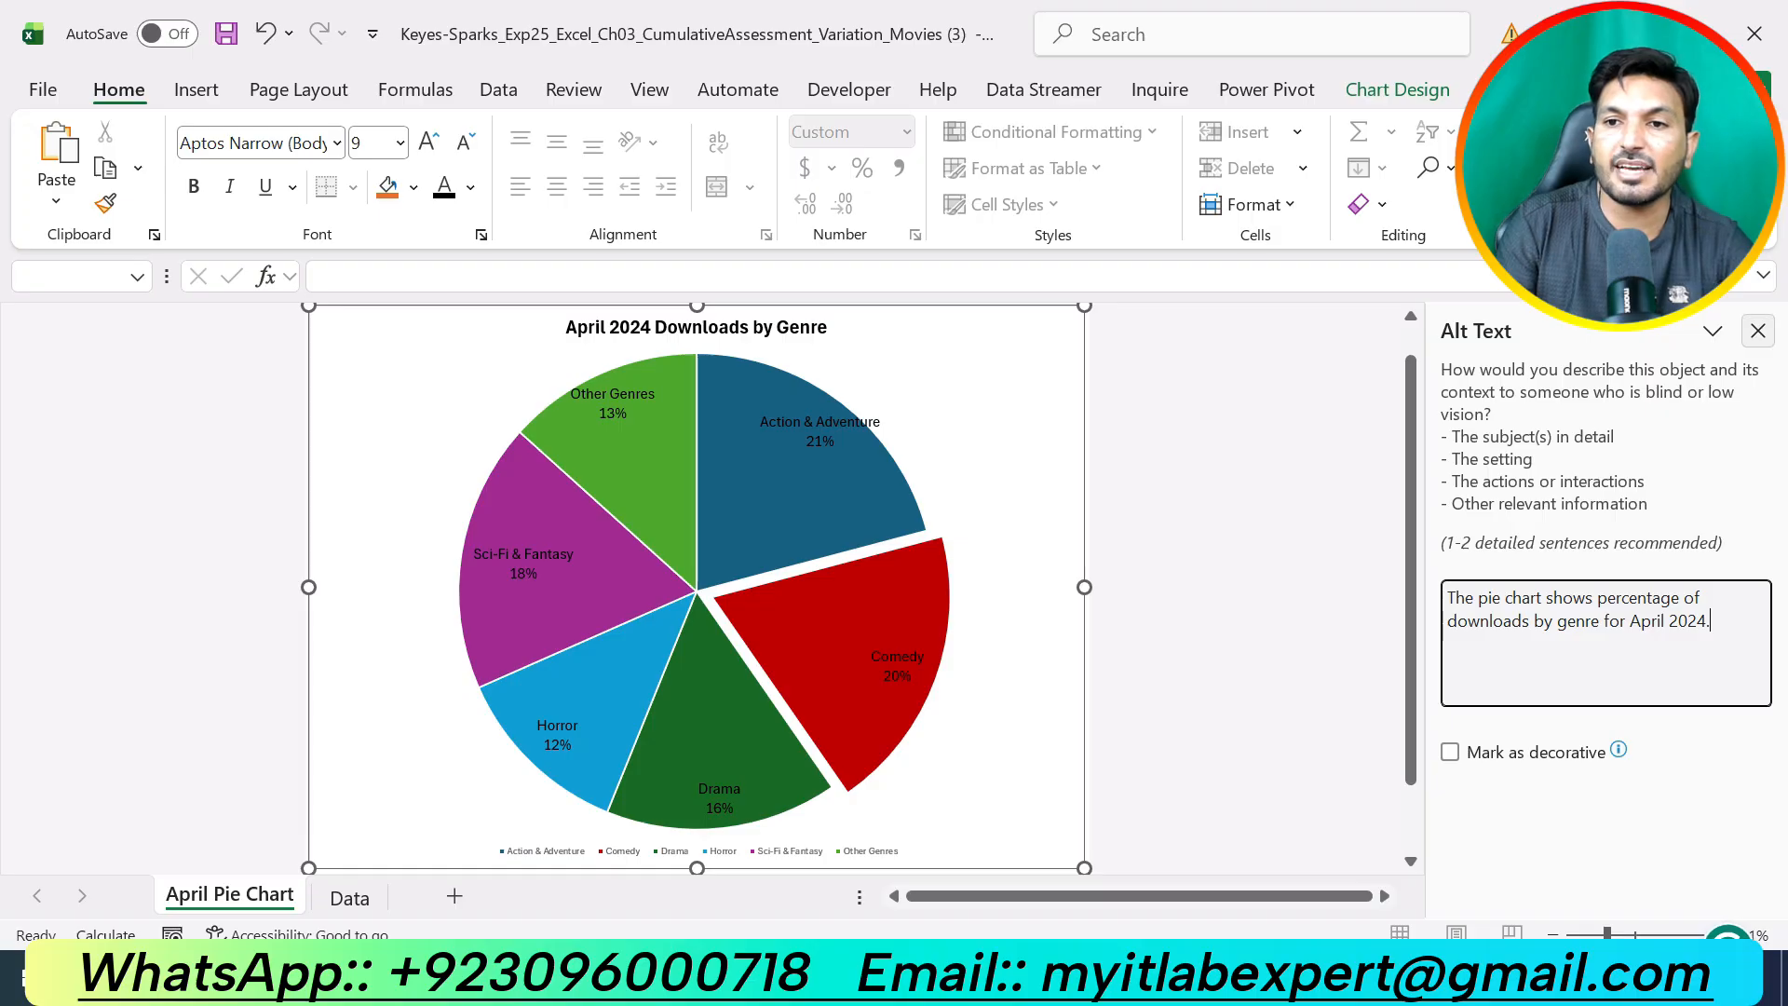
click(1757, 331)
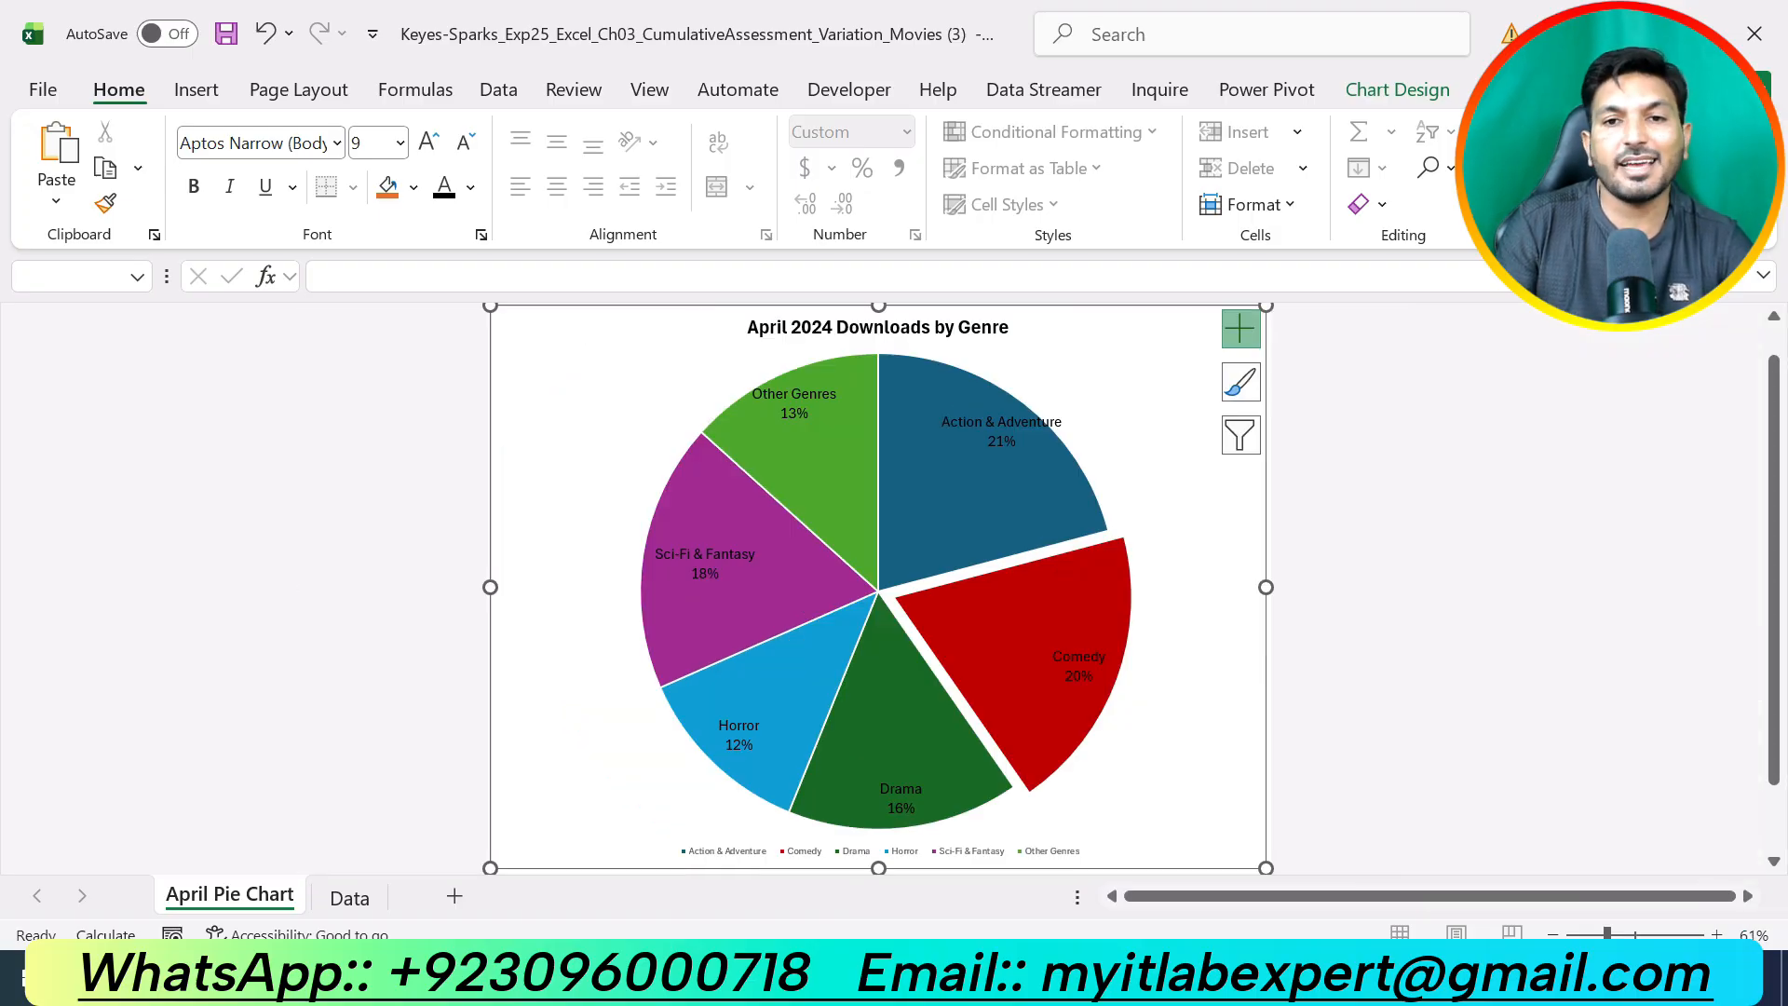
click(1361, 401)
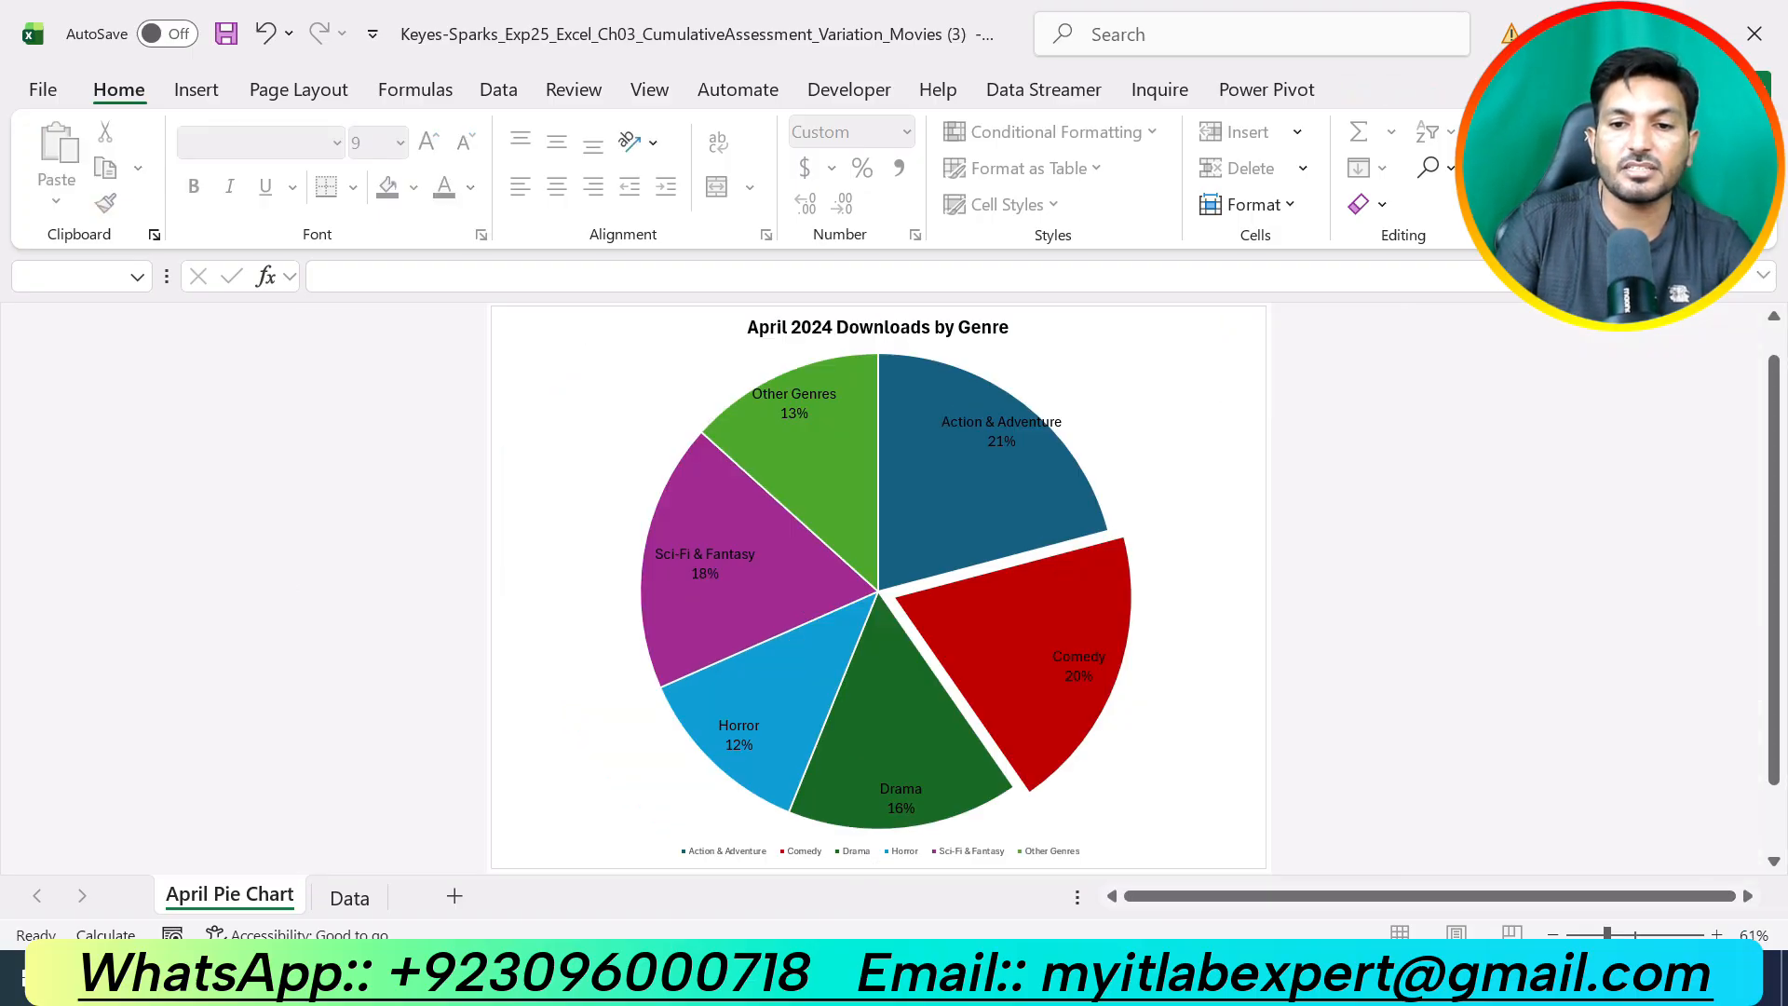
- Switch to the Word instructions, undo the highlight on instruction 6 and highlight instruction 7 in yellow
click(1203, 978)
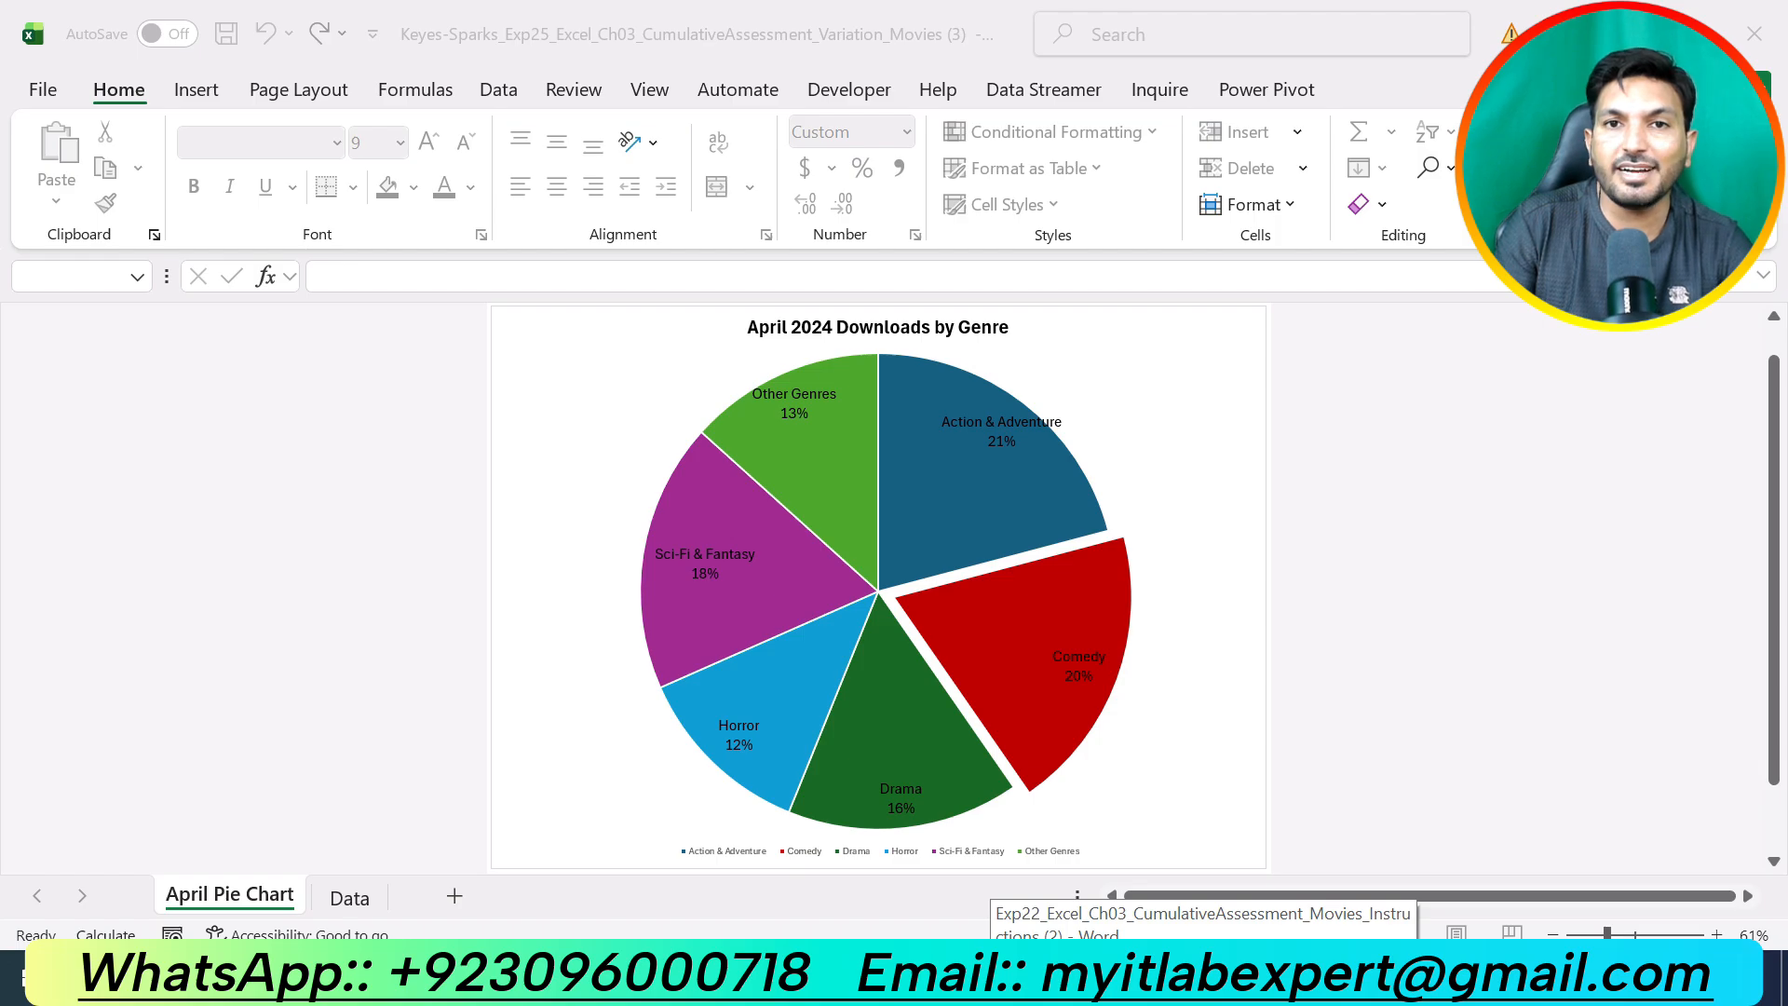
click(1203, 978)
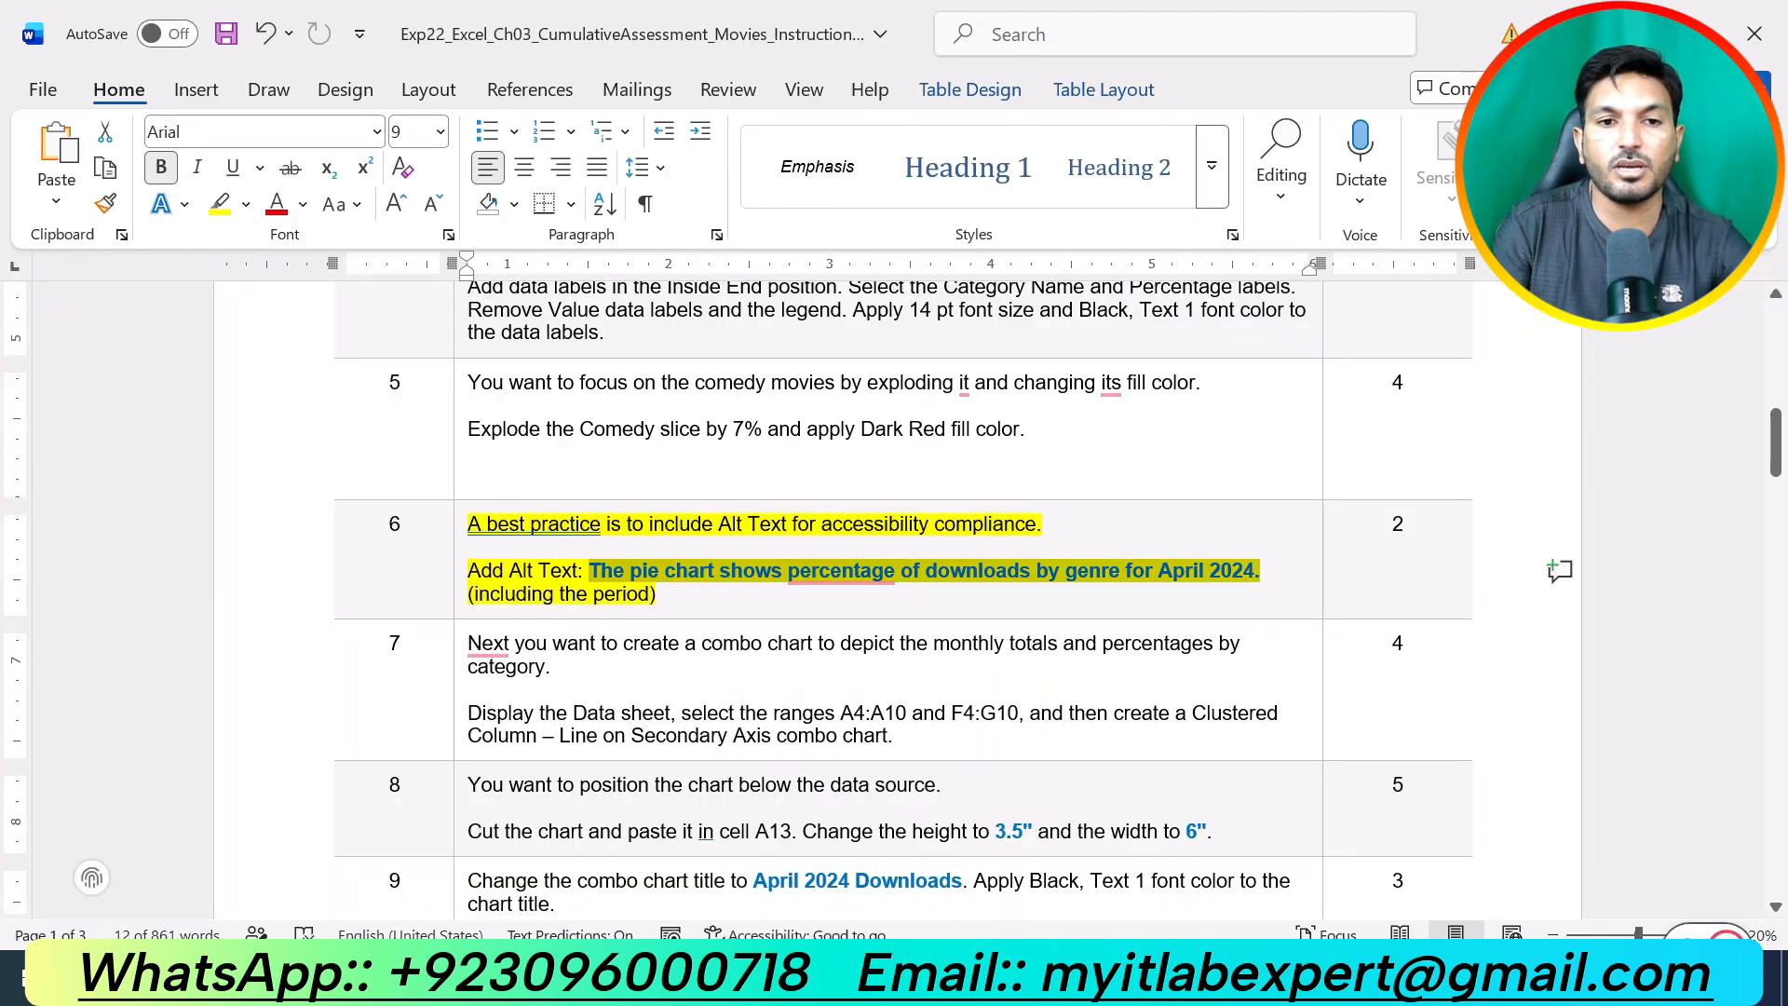
key(ctrl+z)
scroll(894, 596, down, 2)
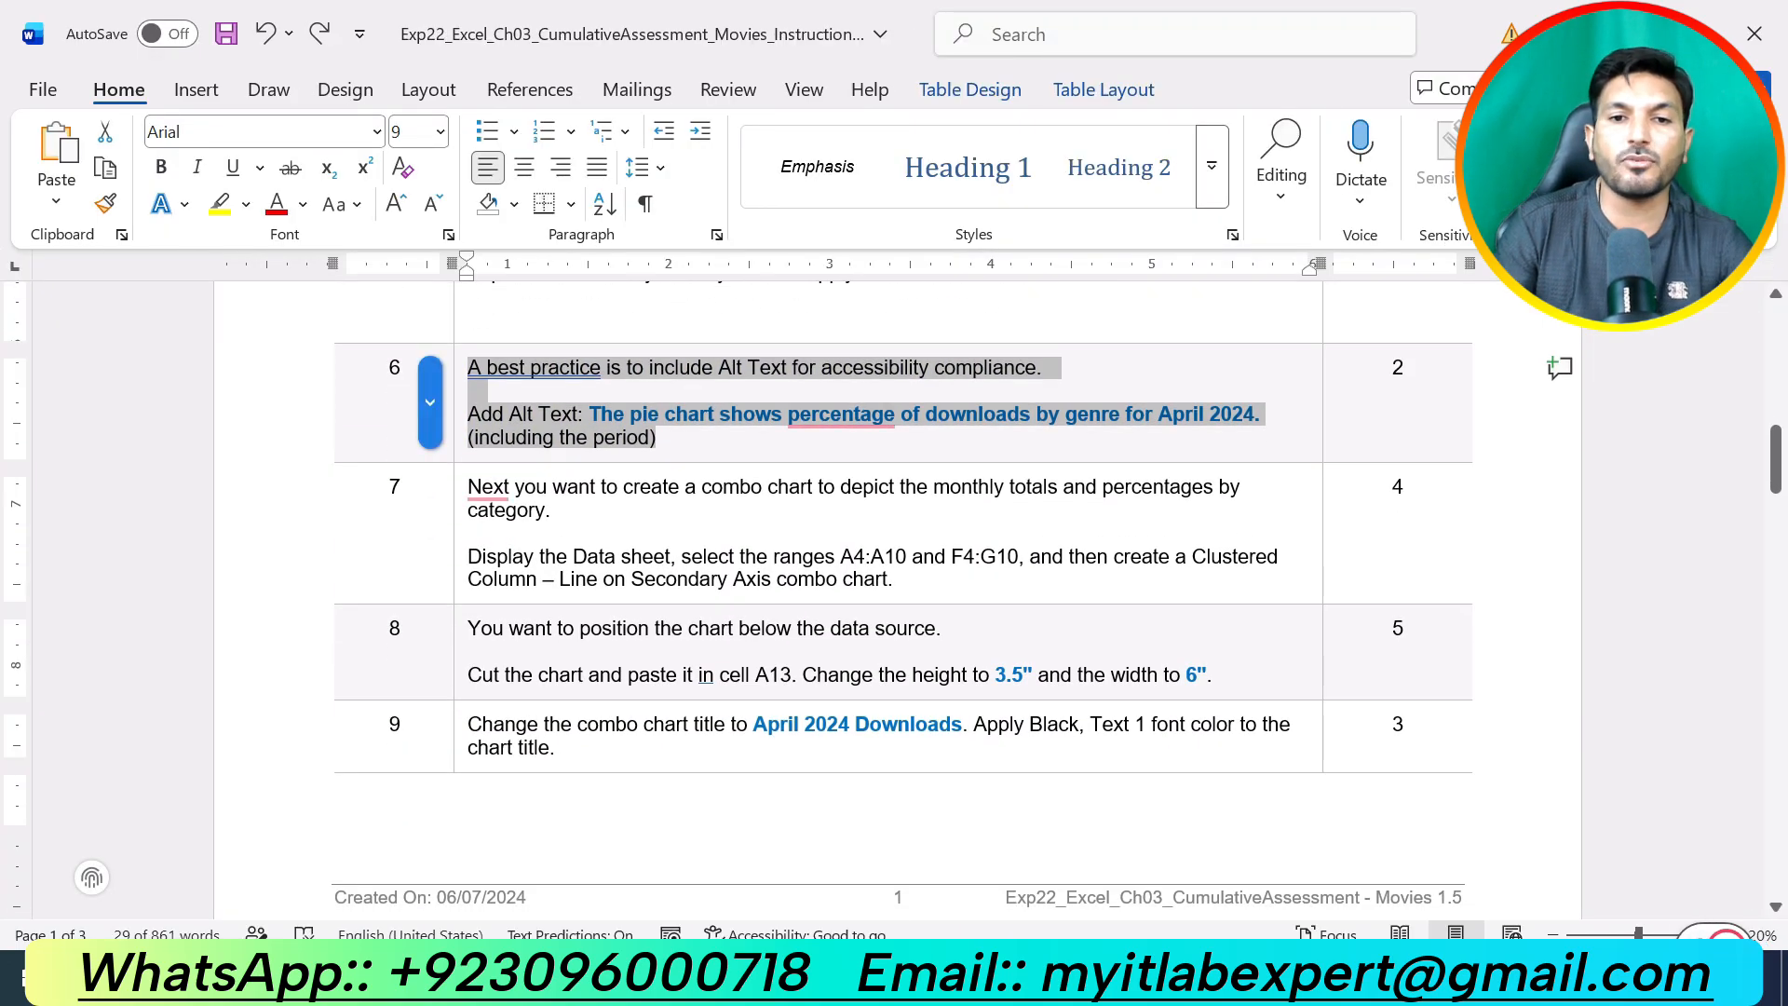
drag(894, 580, 468, 486)
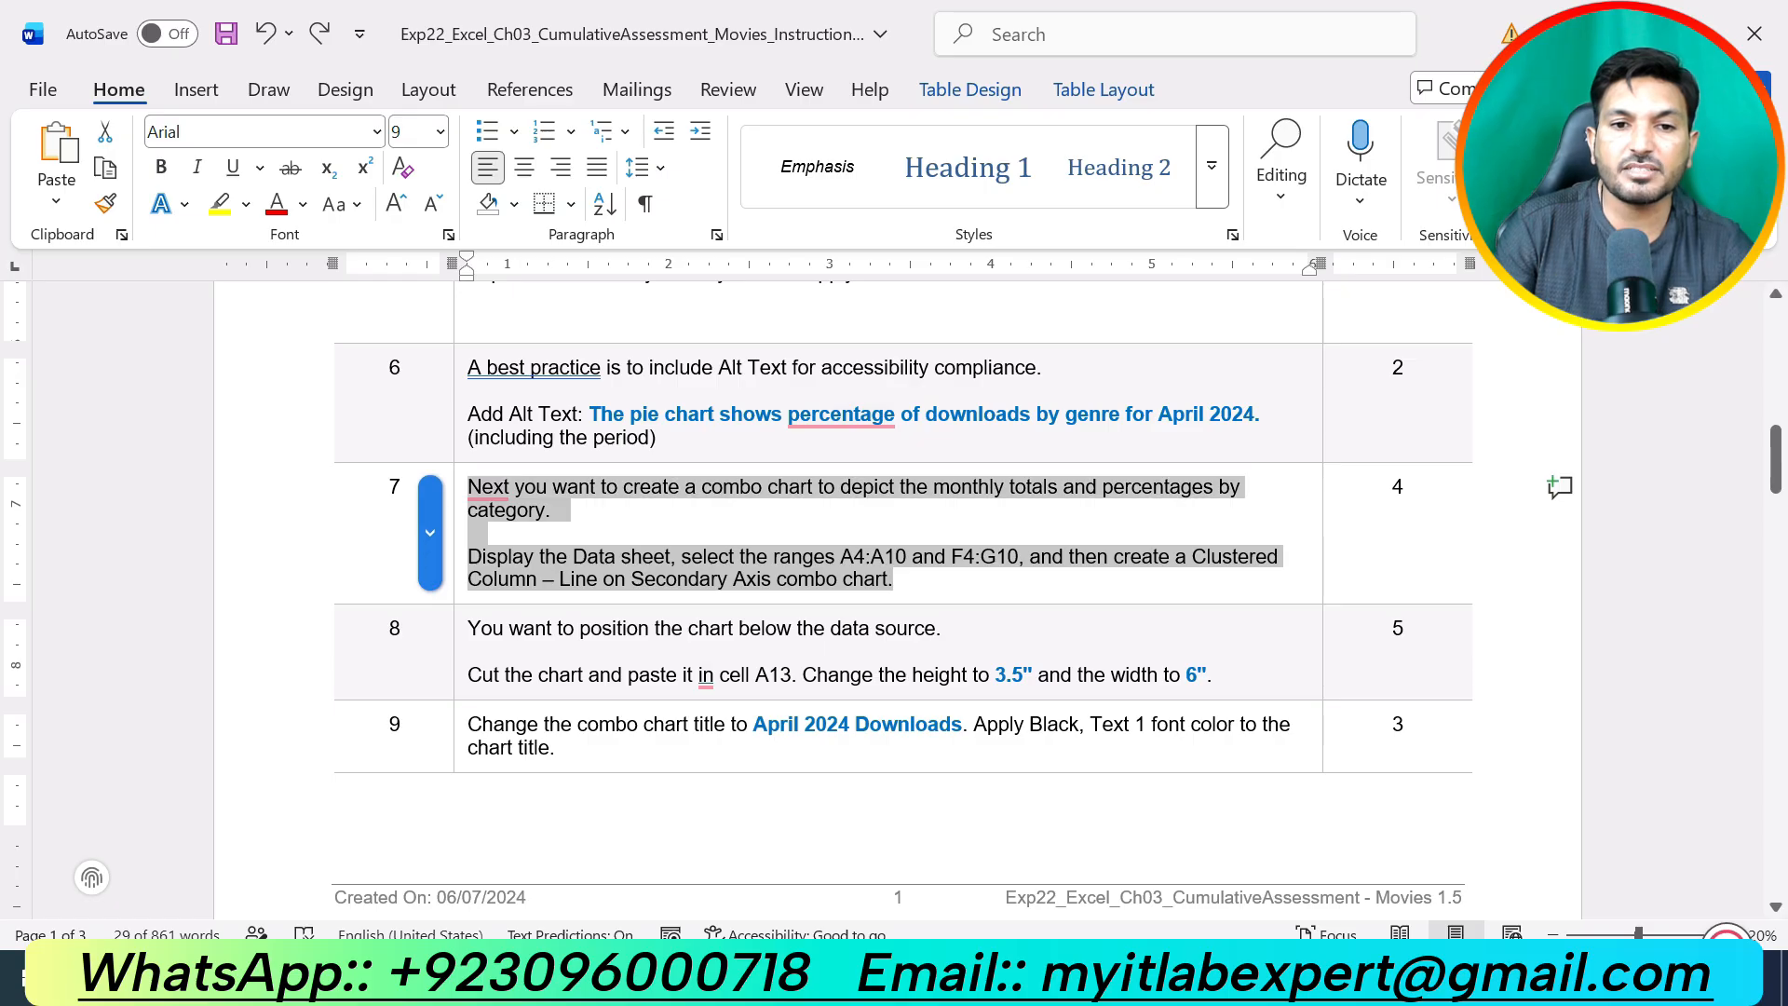
click(583, 448)
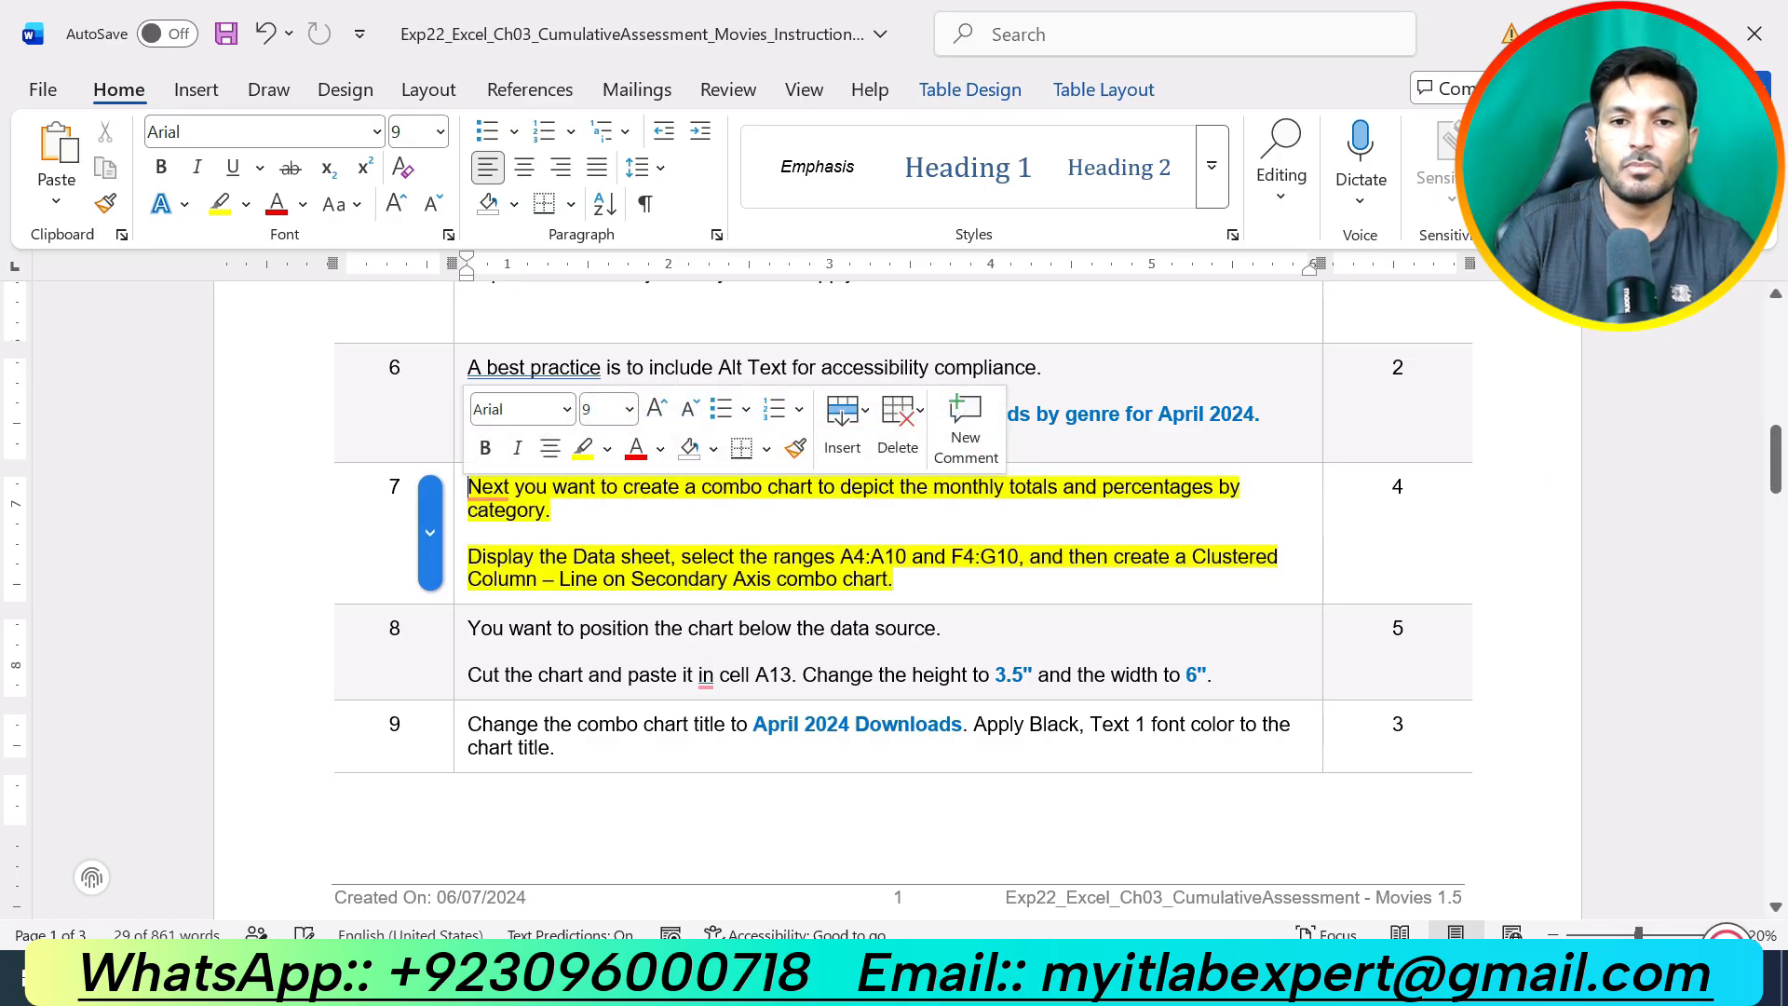
click(894, 580)
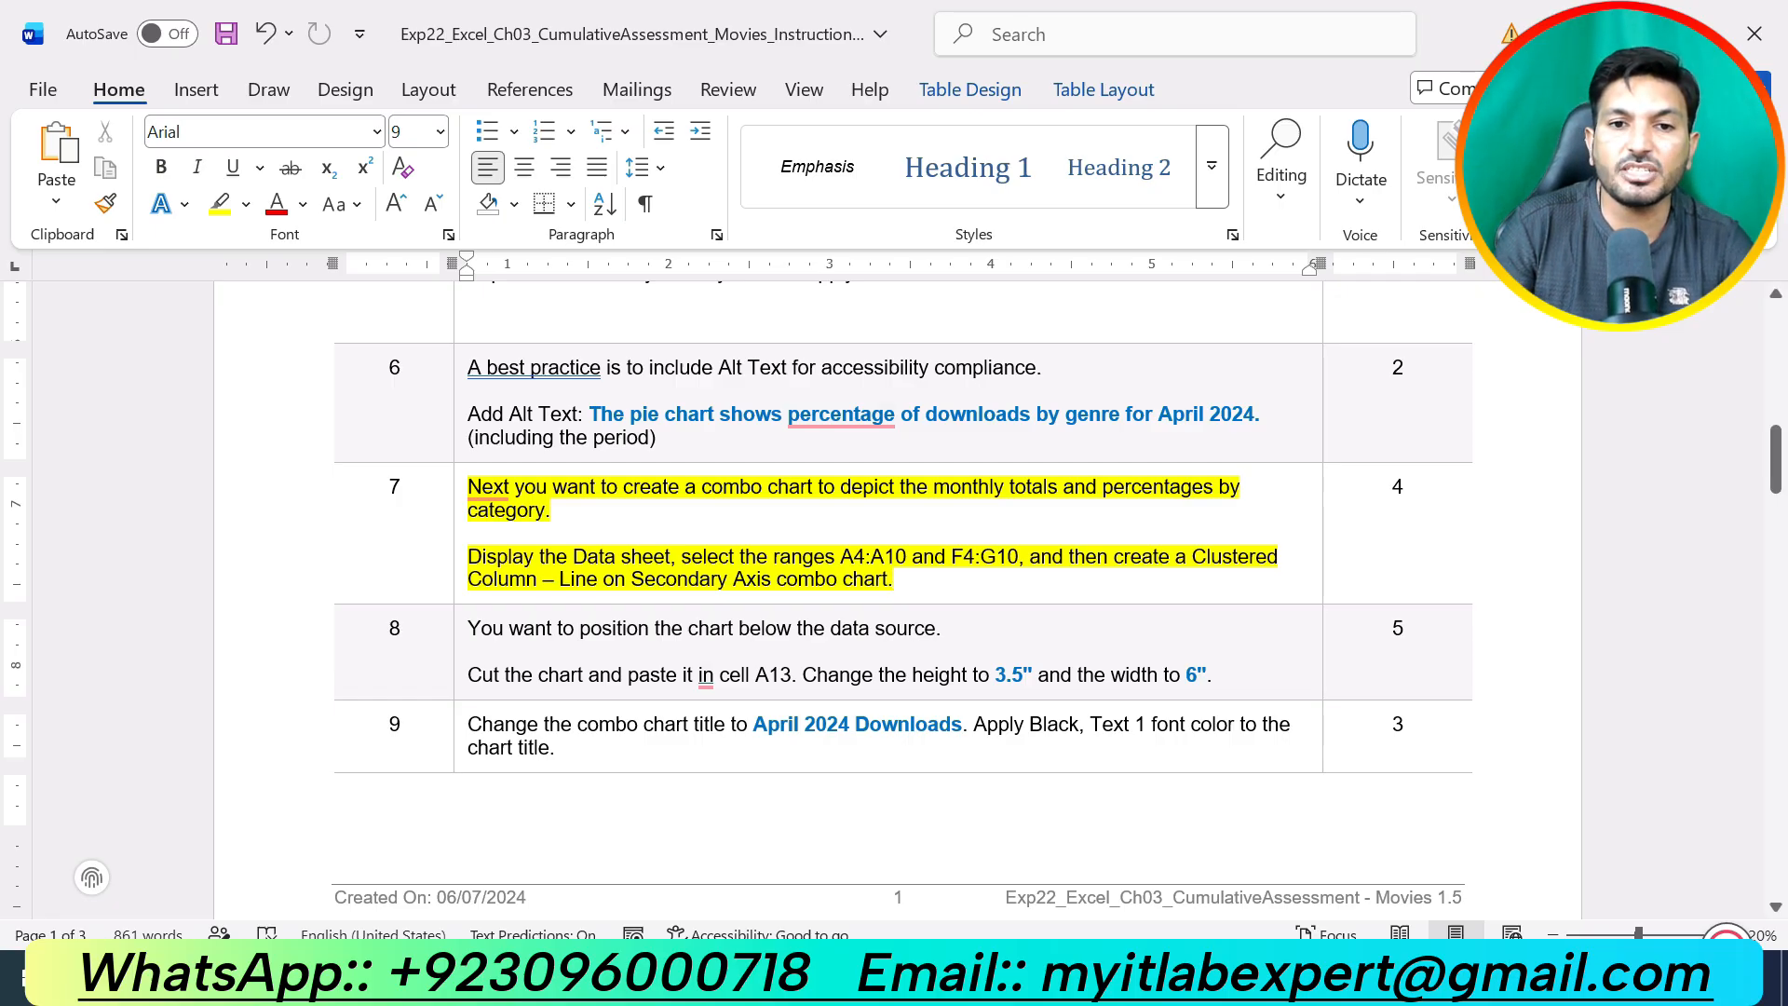
- Check the chart ranges named in instruction 7 and display the Data sheet in the Excel workbook
drag(840, 557, 1028, 556)
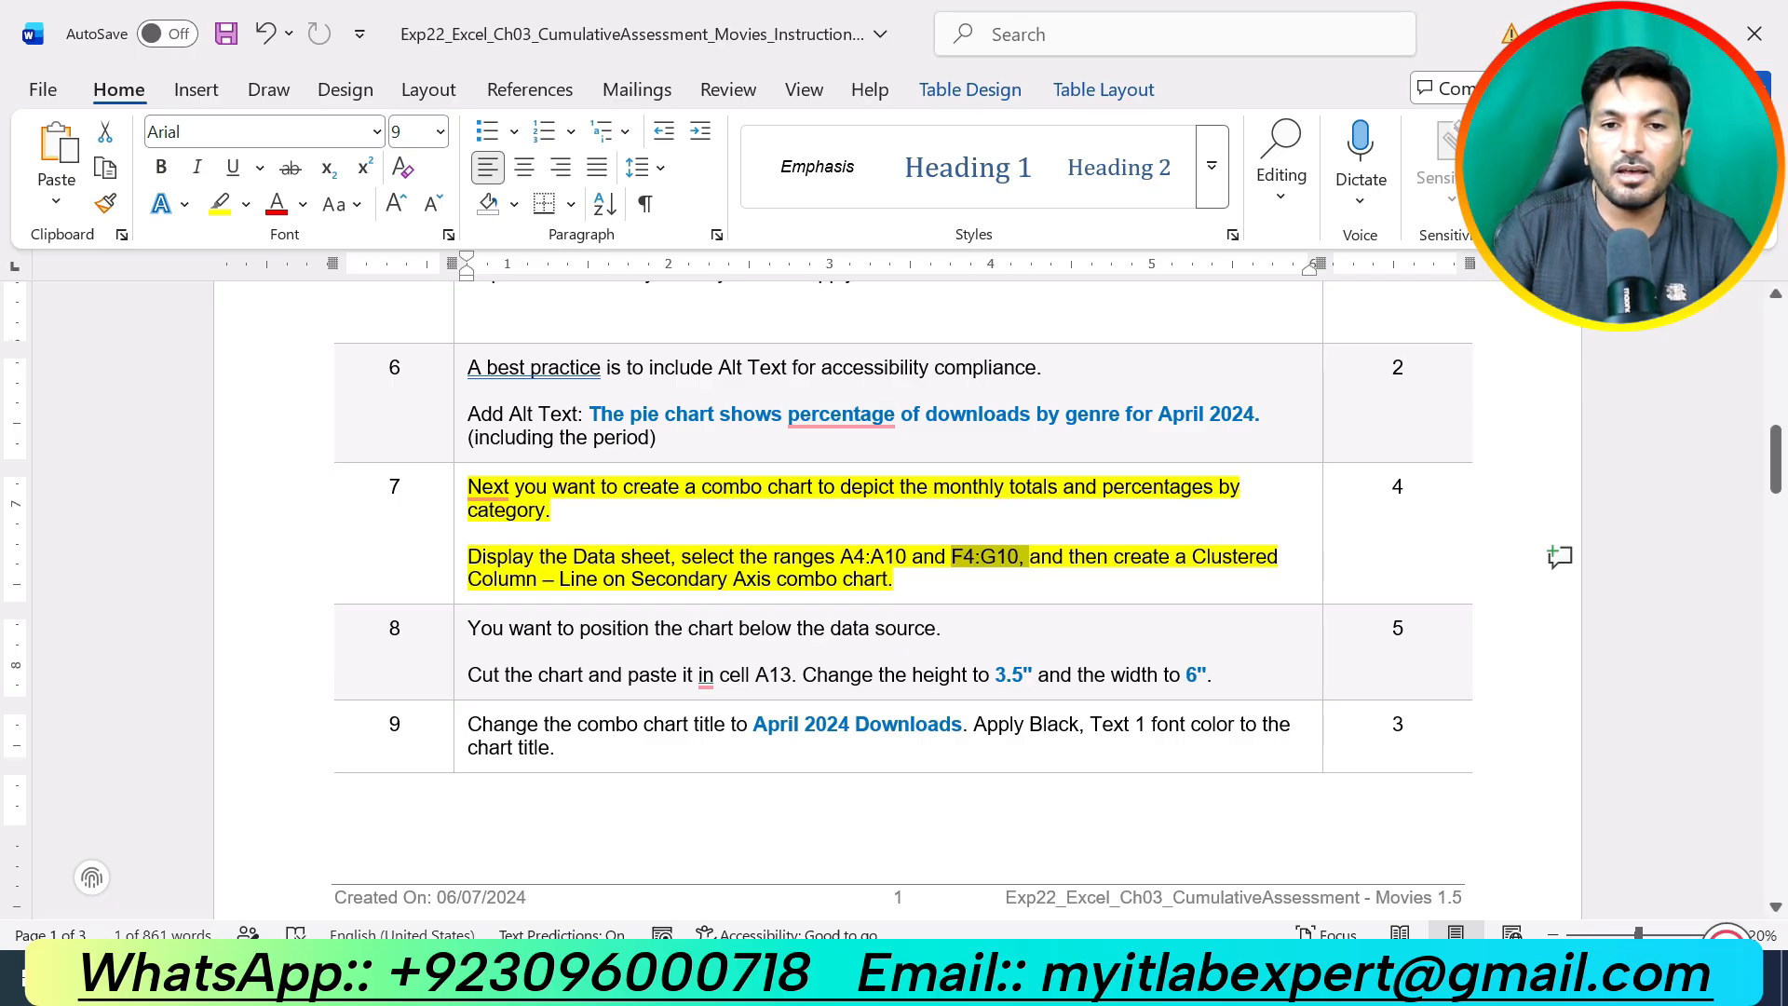
key(alt+Tab)
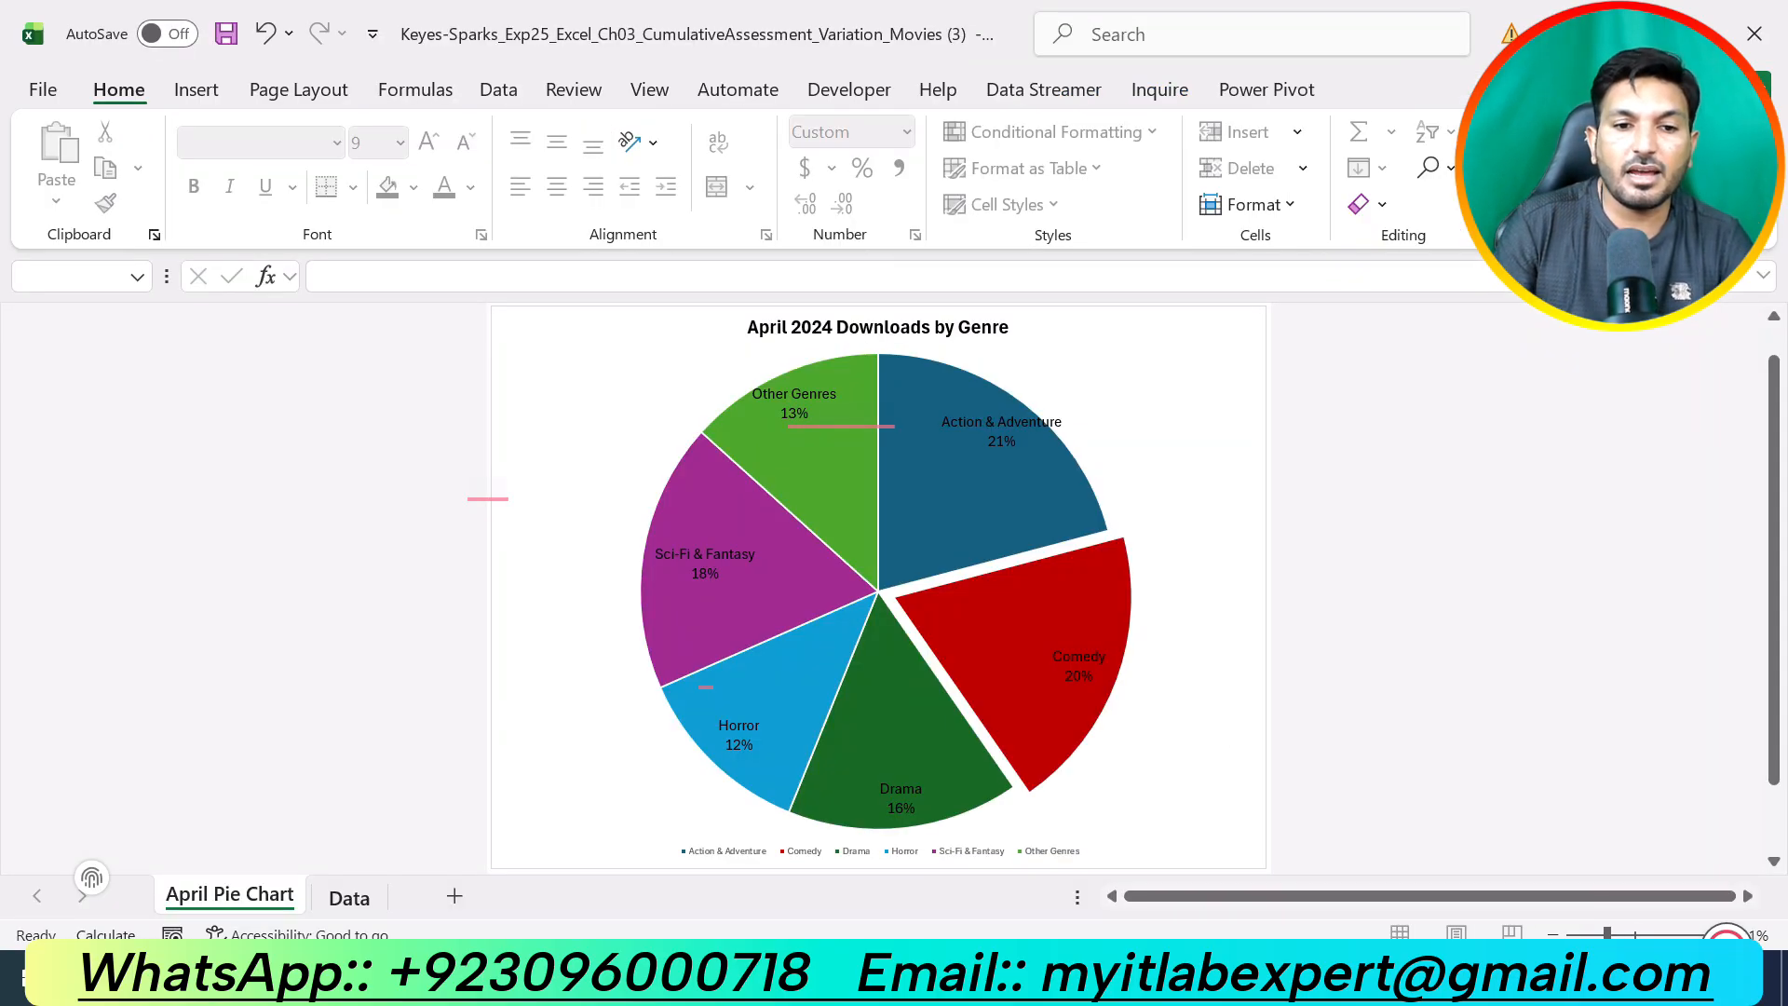
key(ctrl+Page_Down)
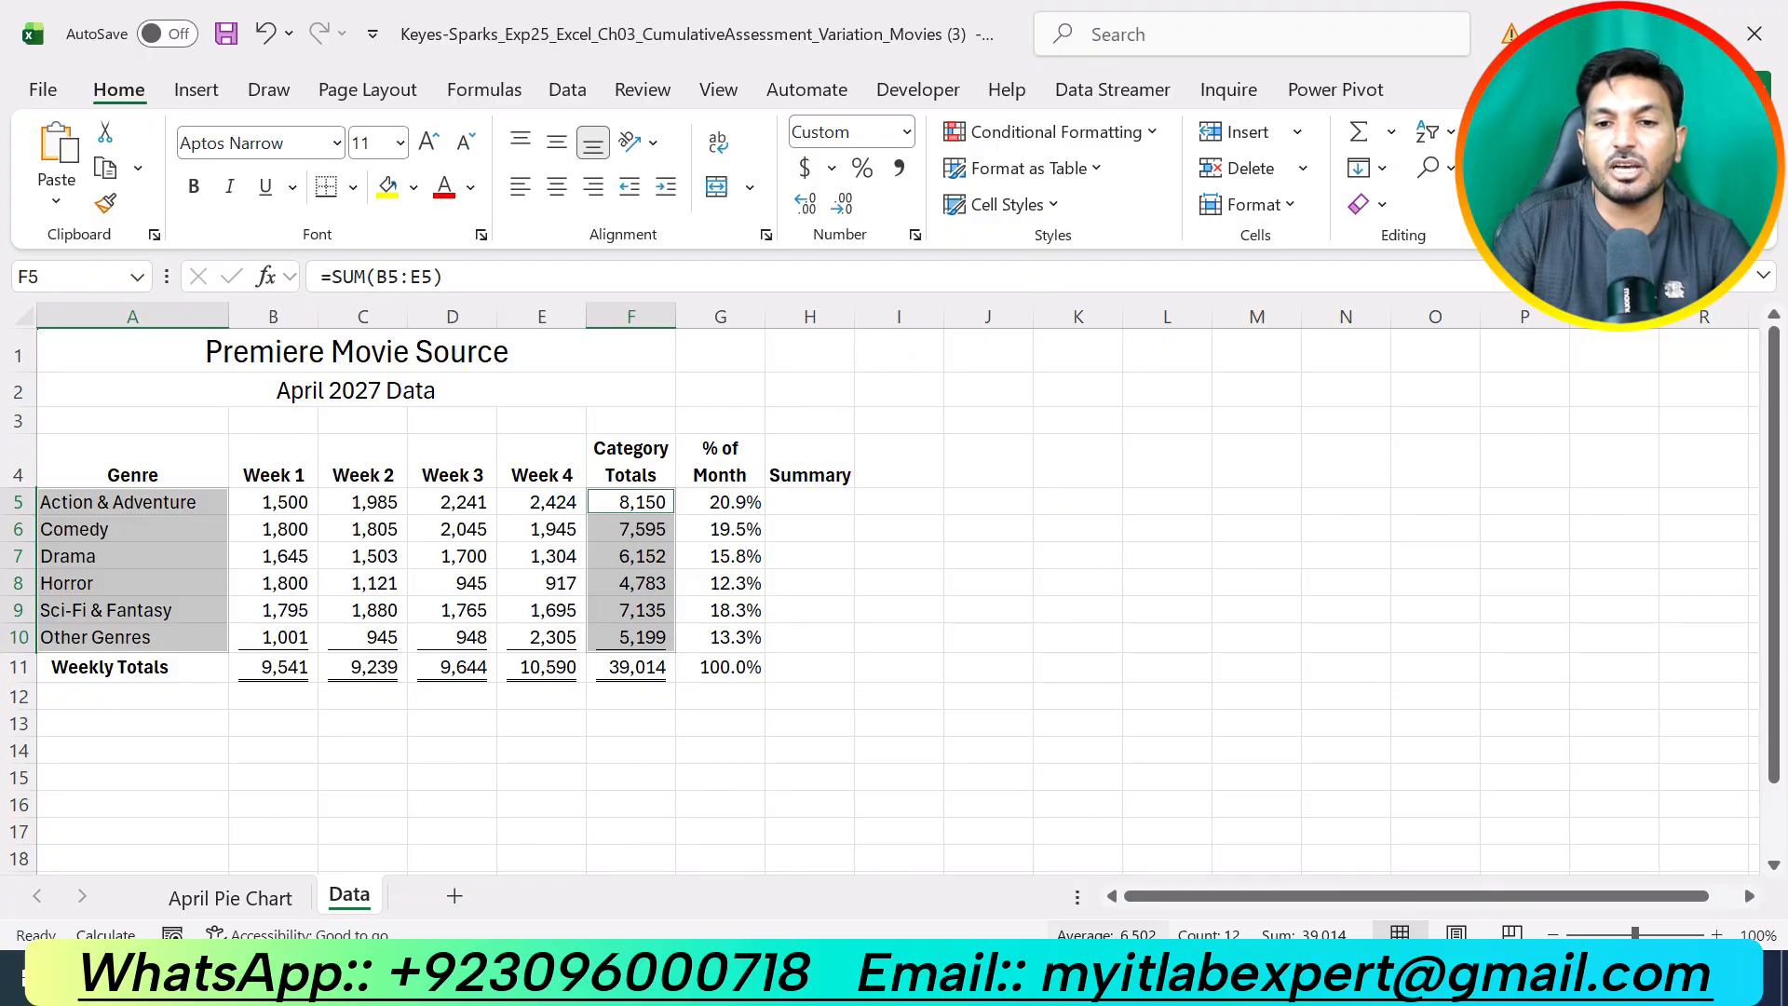
drag(1057, 805, 1007, 804)
key(alt+Tab)
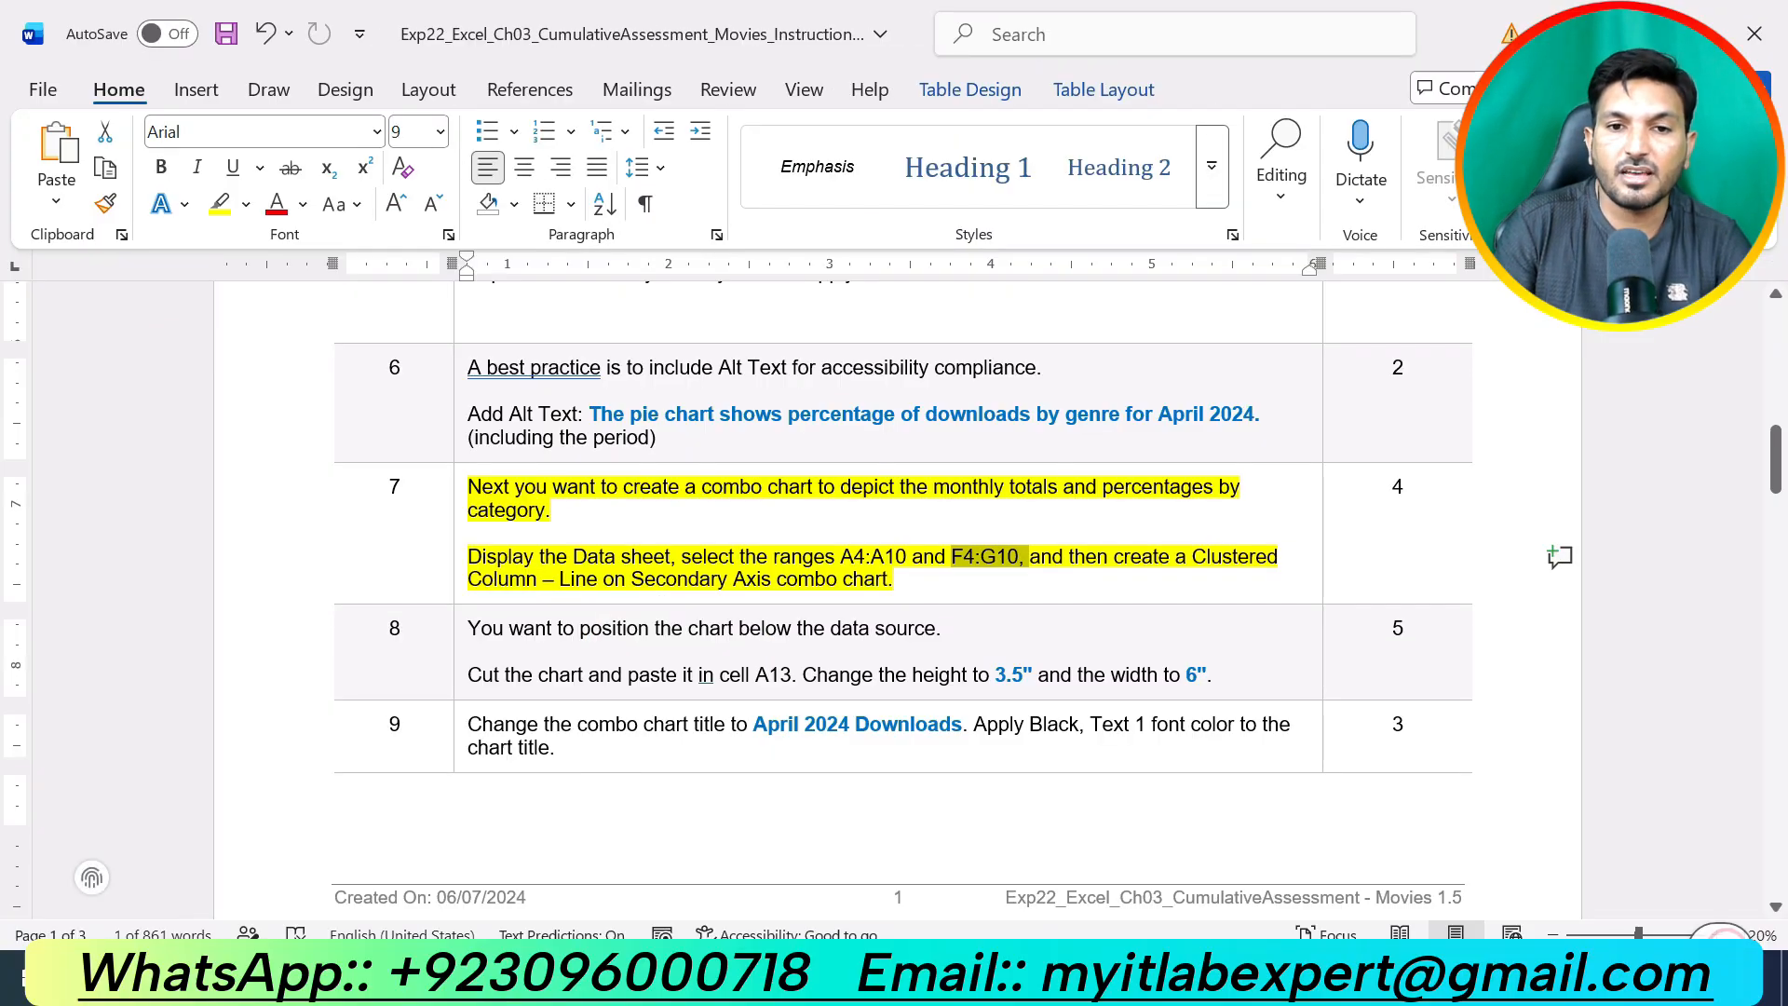
drag(842, 557, 907, 557)
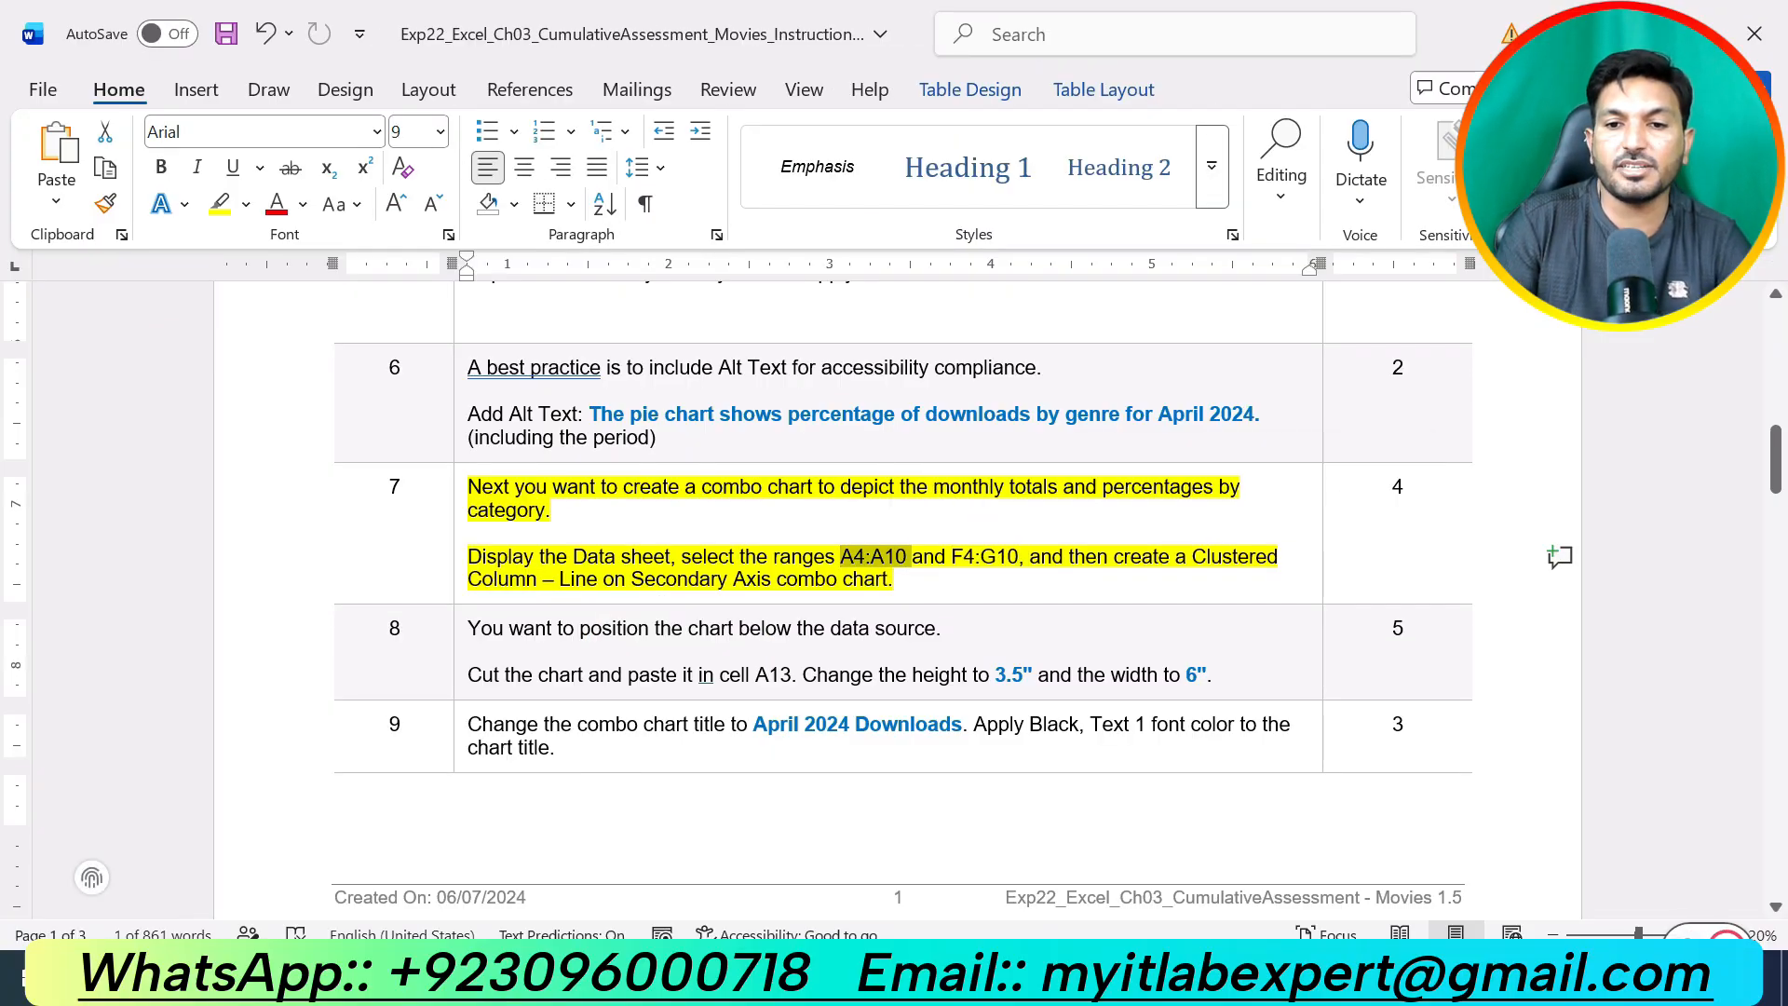
key(alt+Tab)
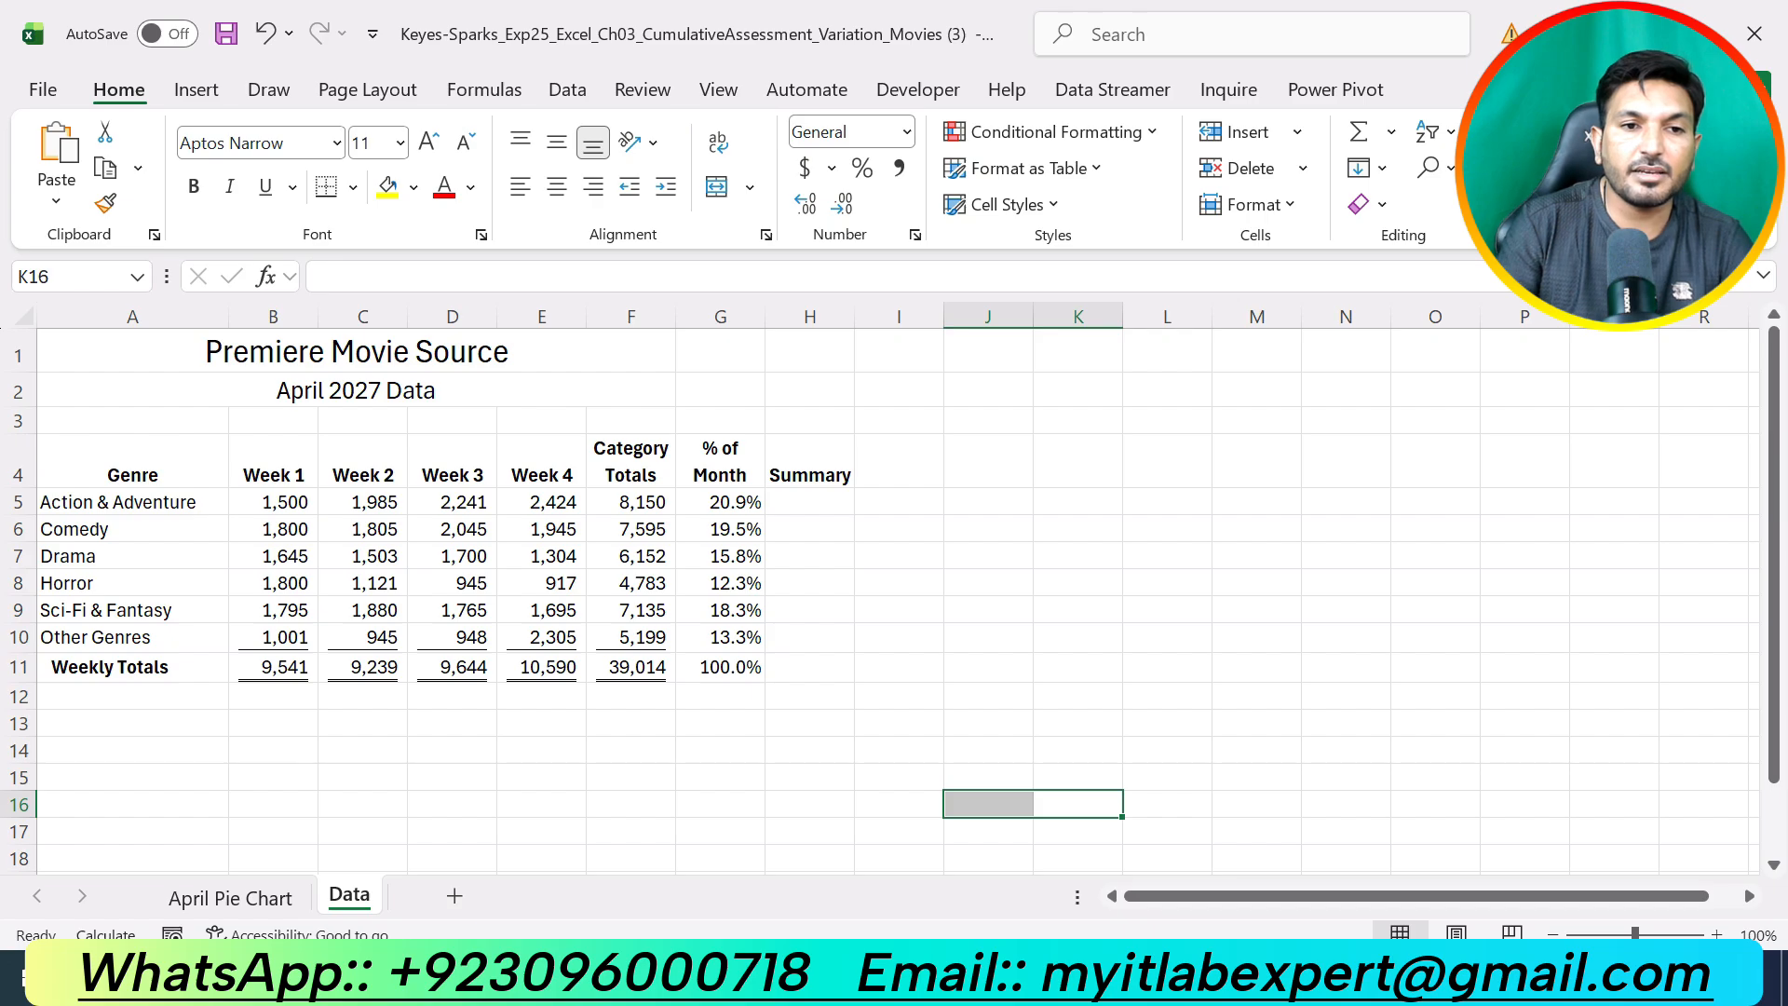
- Insert a Clustered Column - Line on Secondary Axis combo chart from the ranges A4:A10 and F4:G10 on the Data sheet
drag(133, 466, 132, 639)
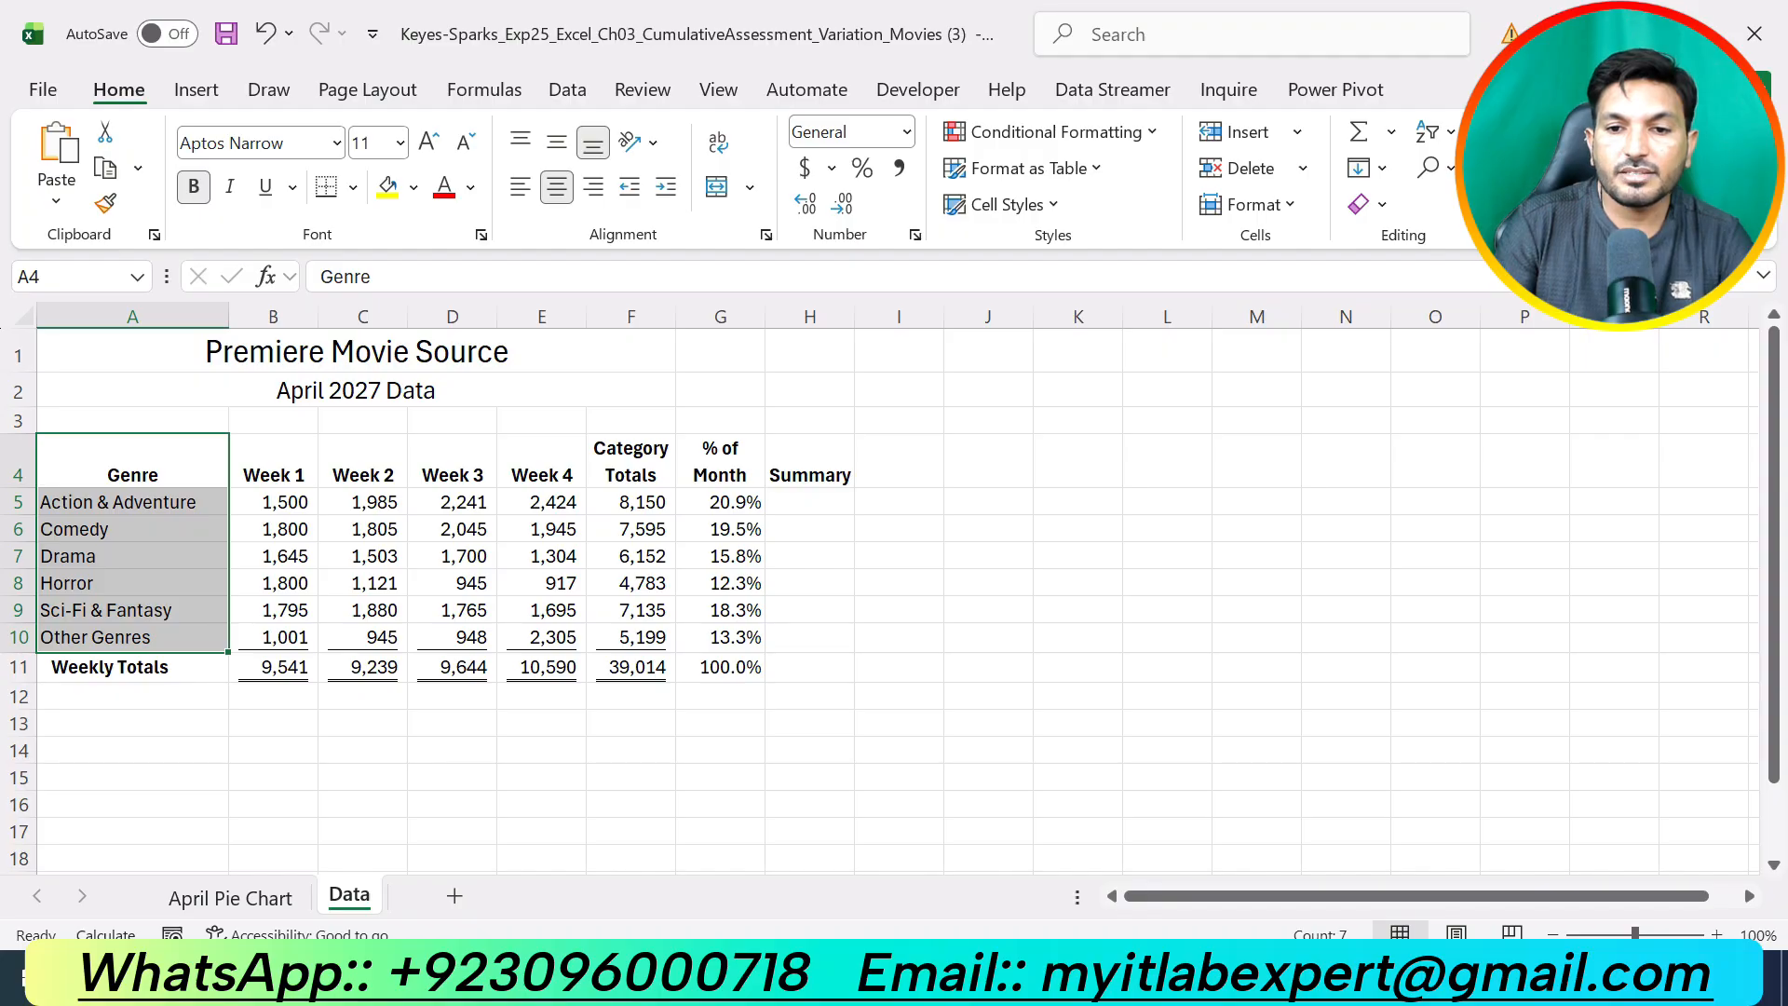
key(alt+Tab)
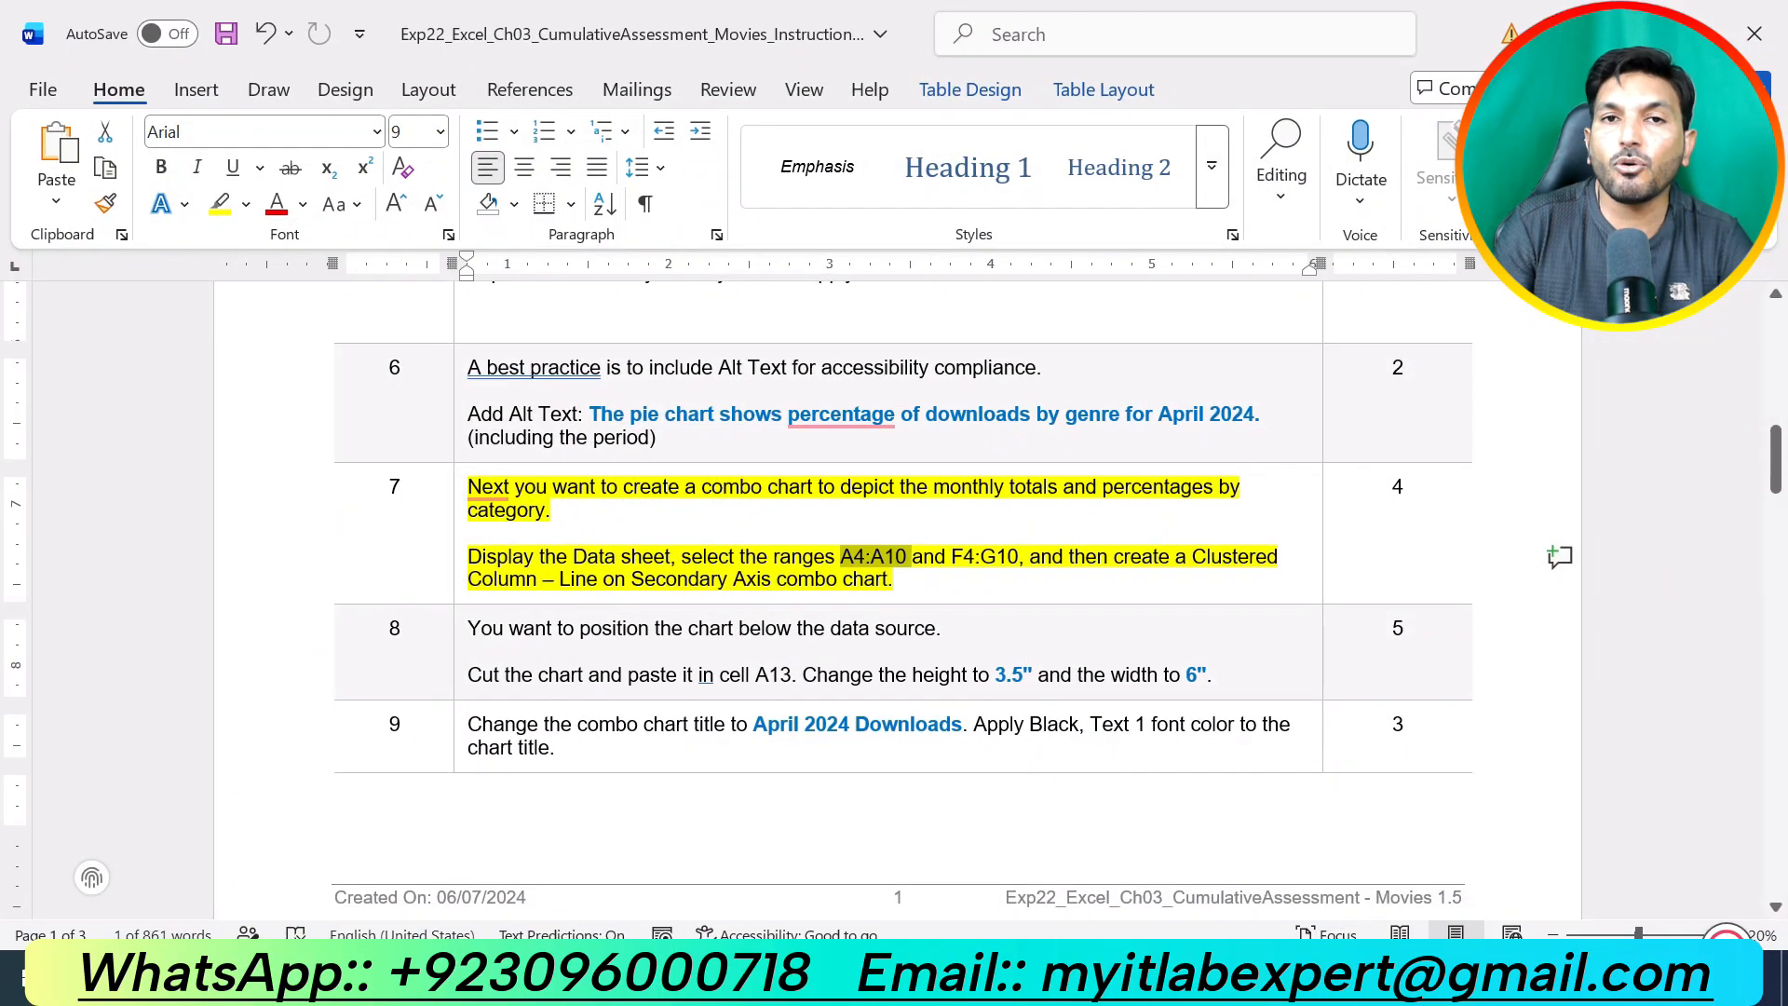
key(alt+Tab)
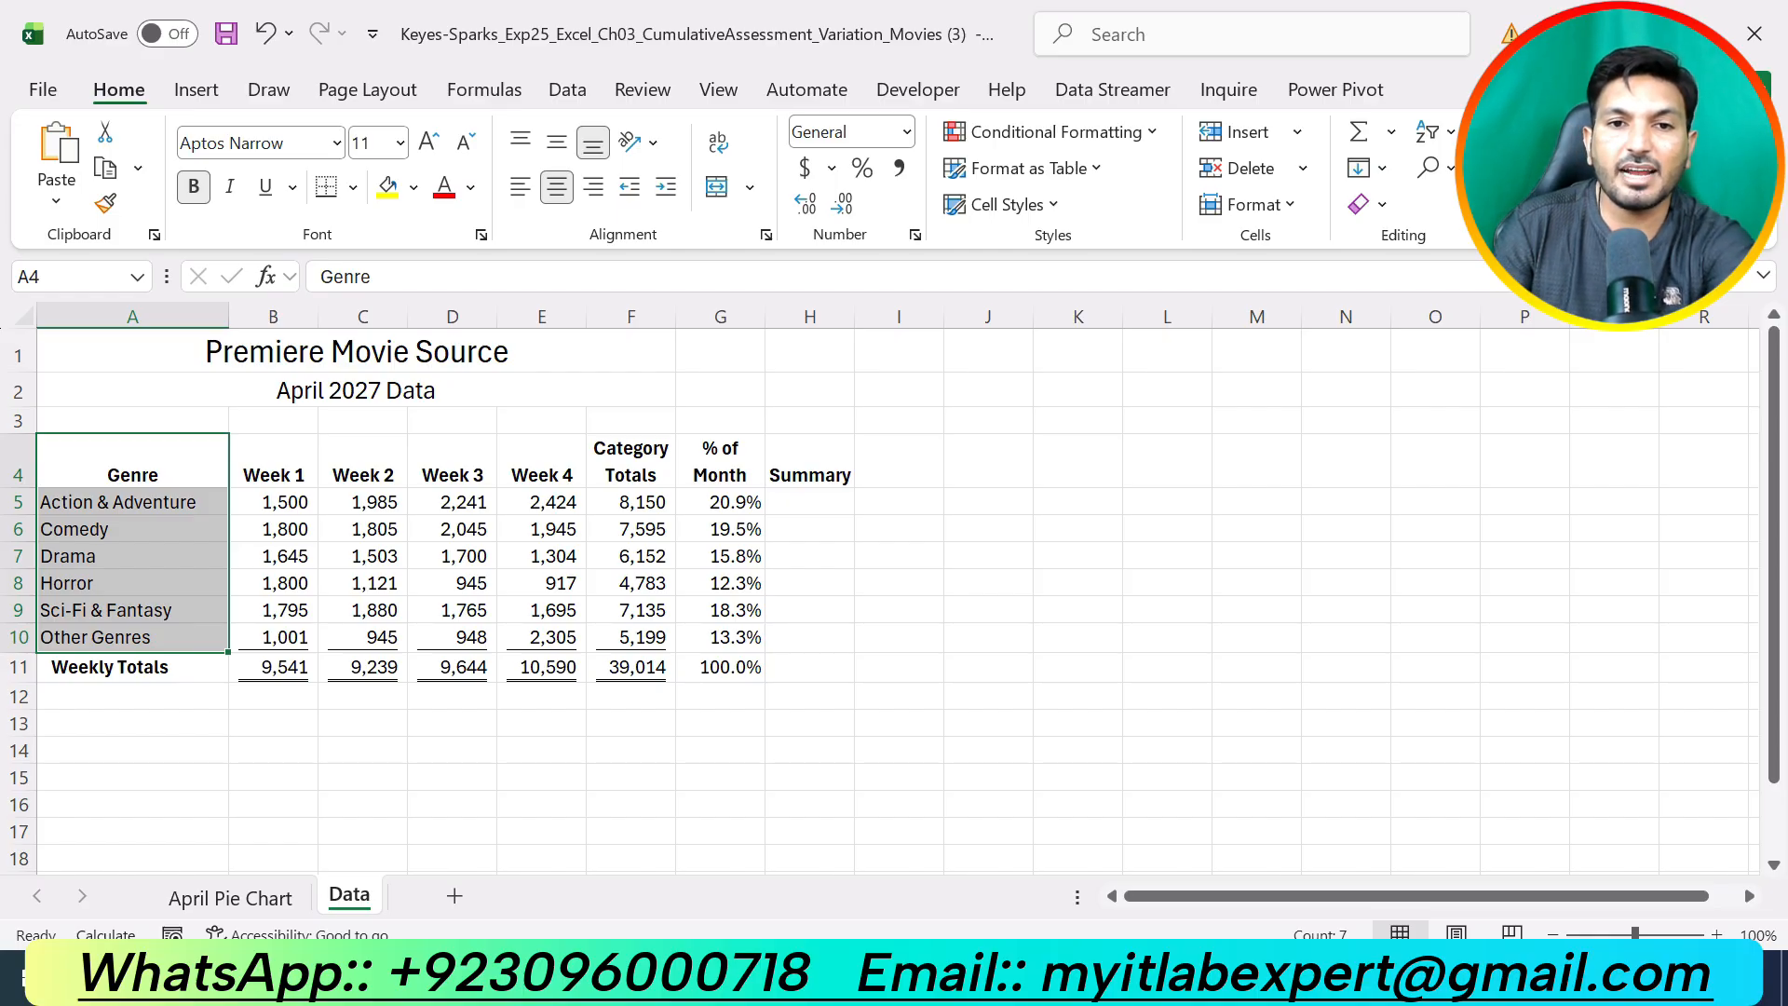
drag(631, 461, 720, 637)
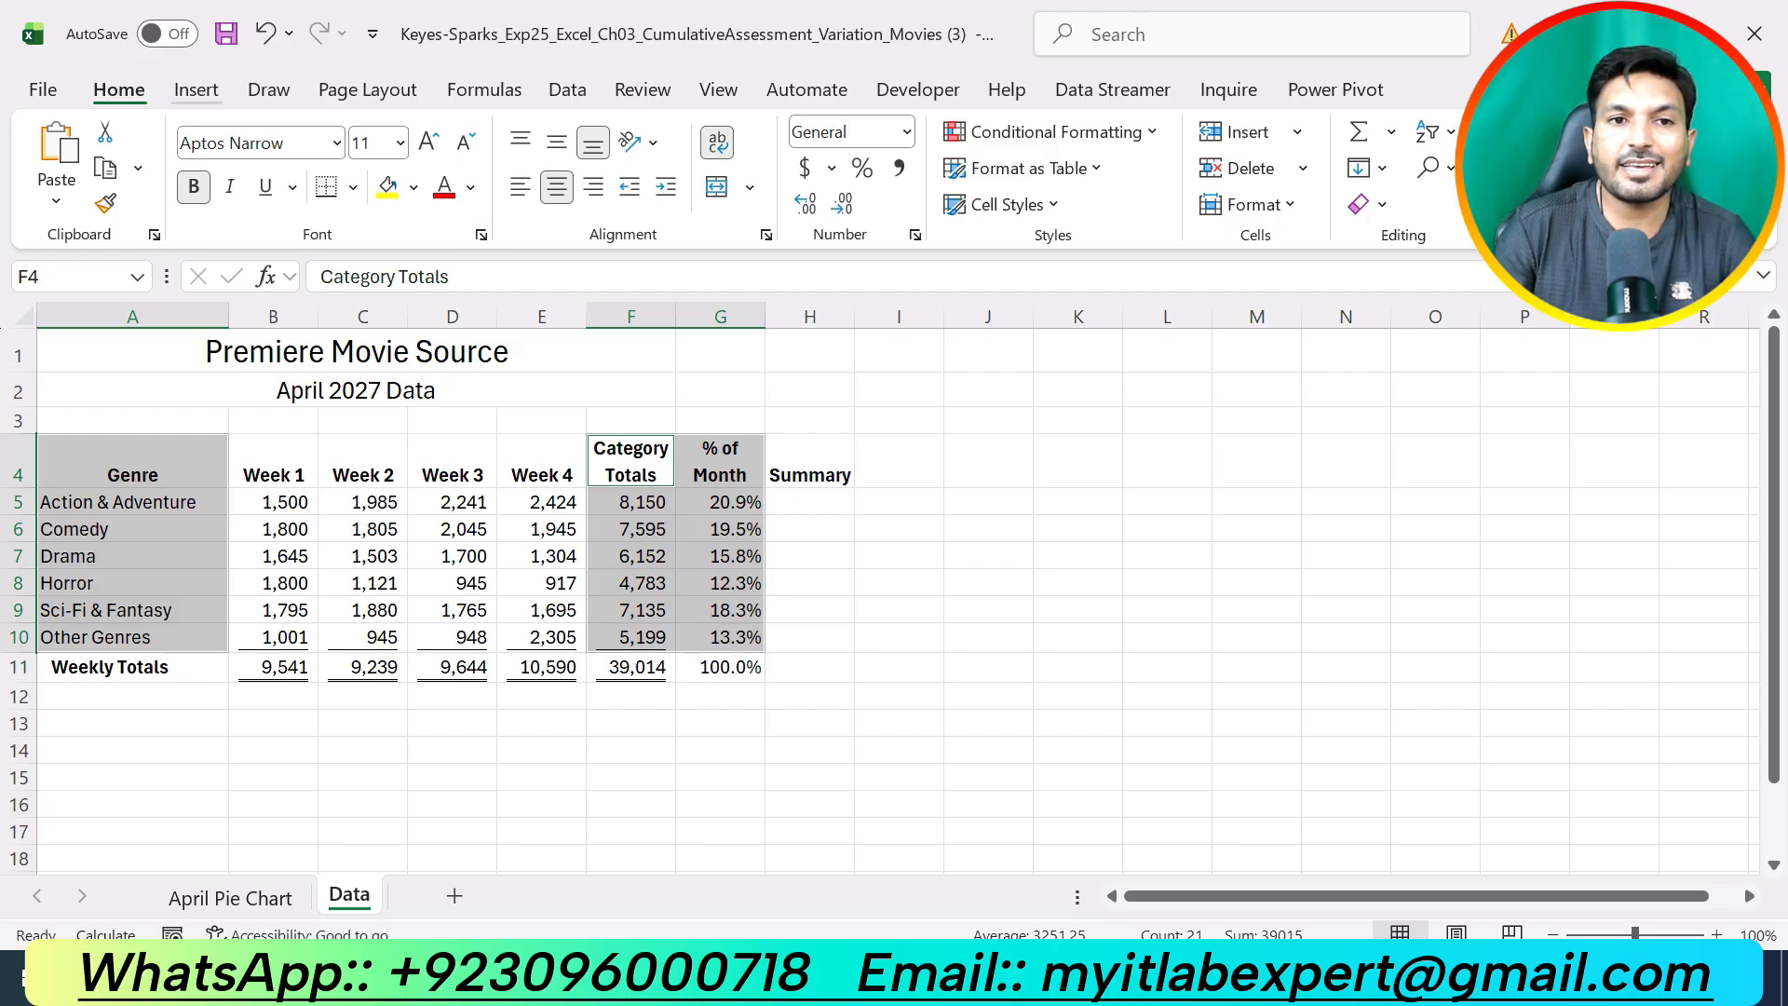
click(196, 91)
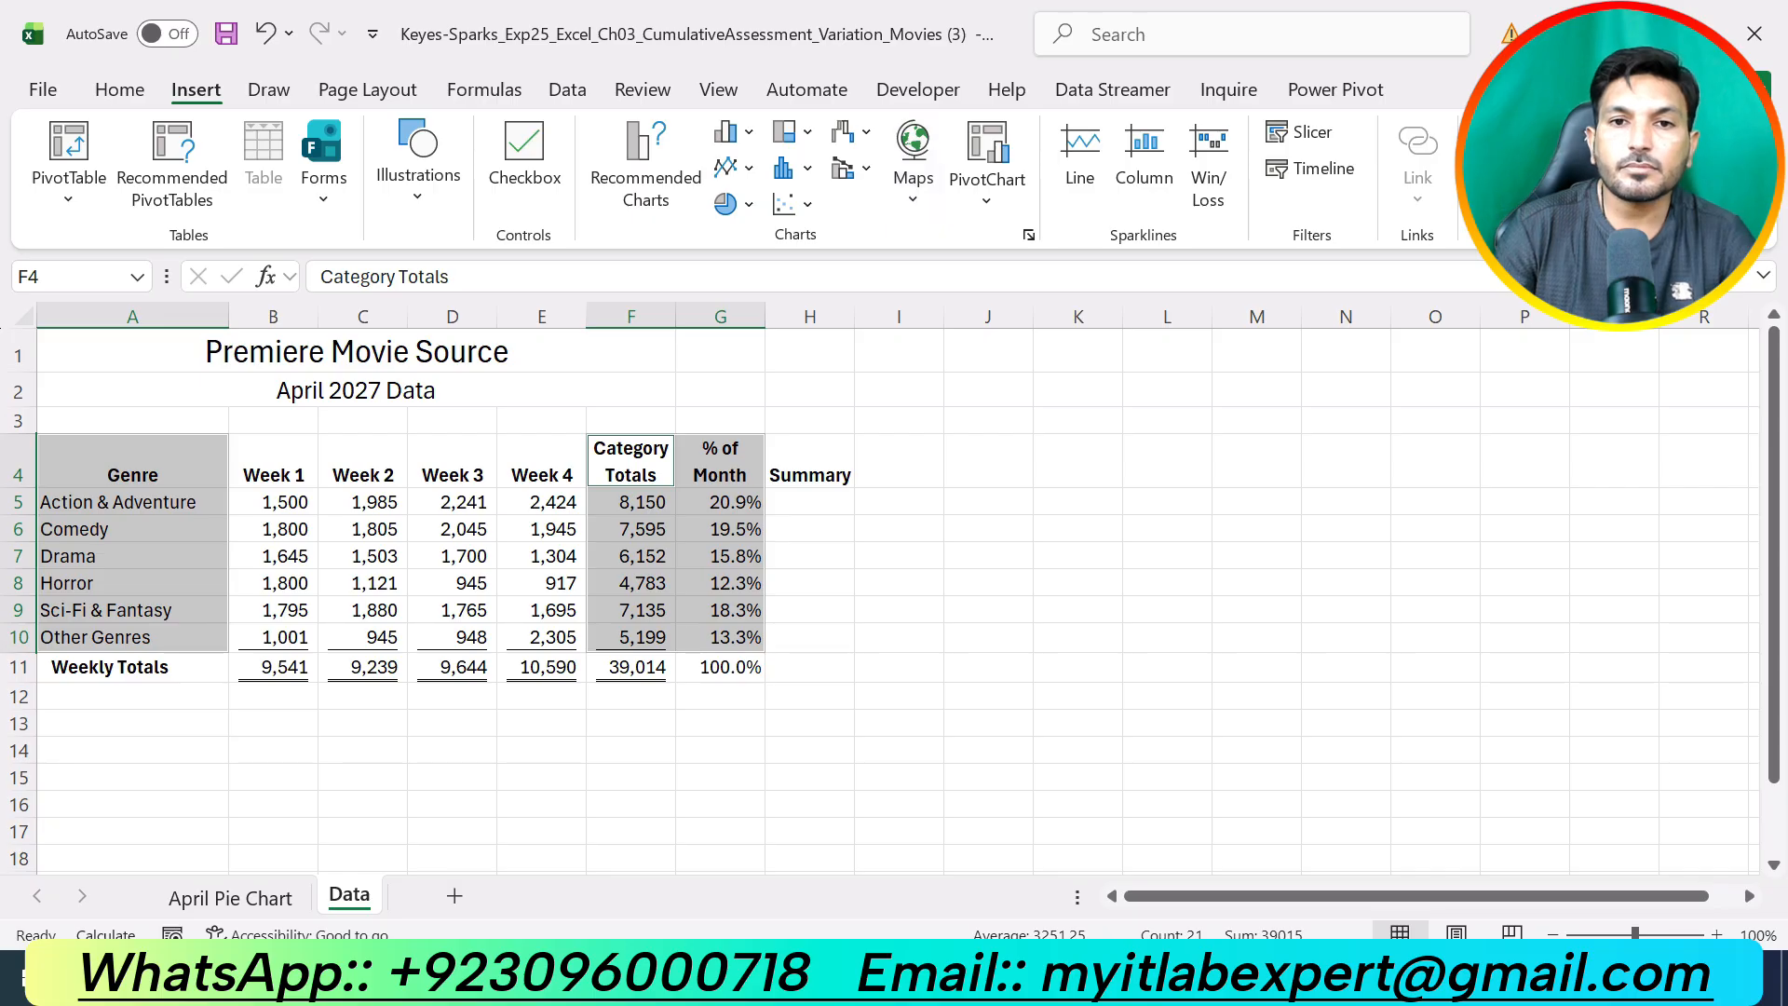
click(851, 168)
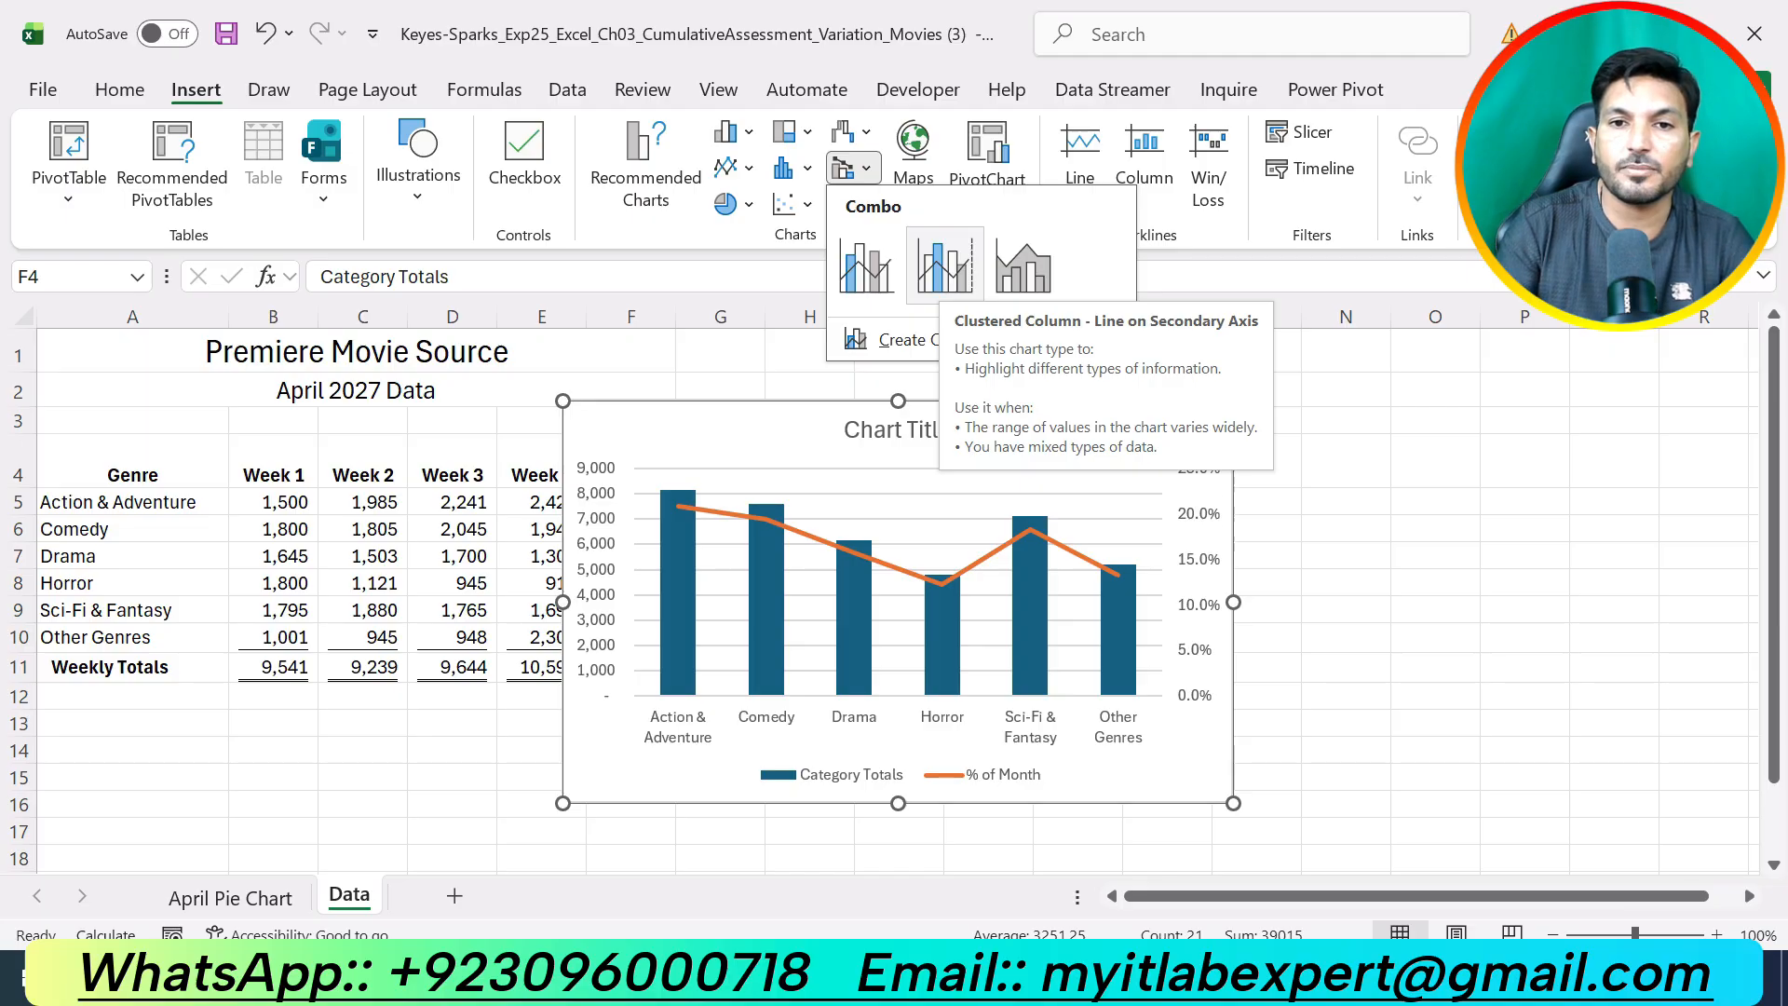
click(943, 264)
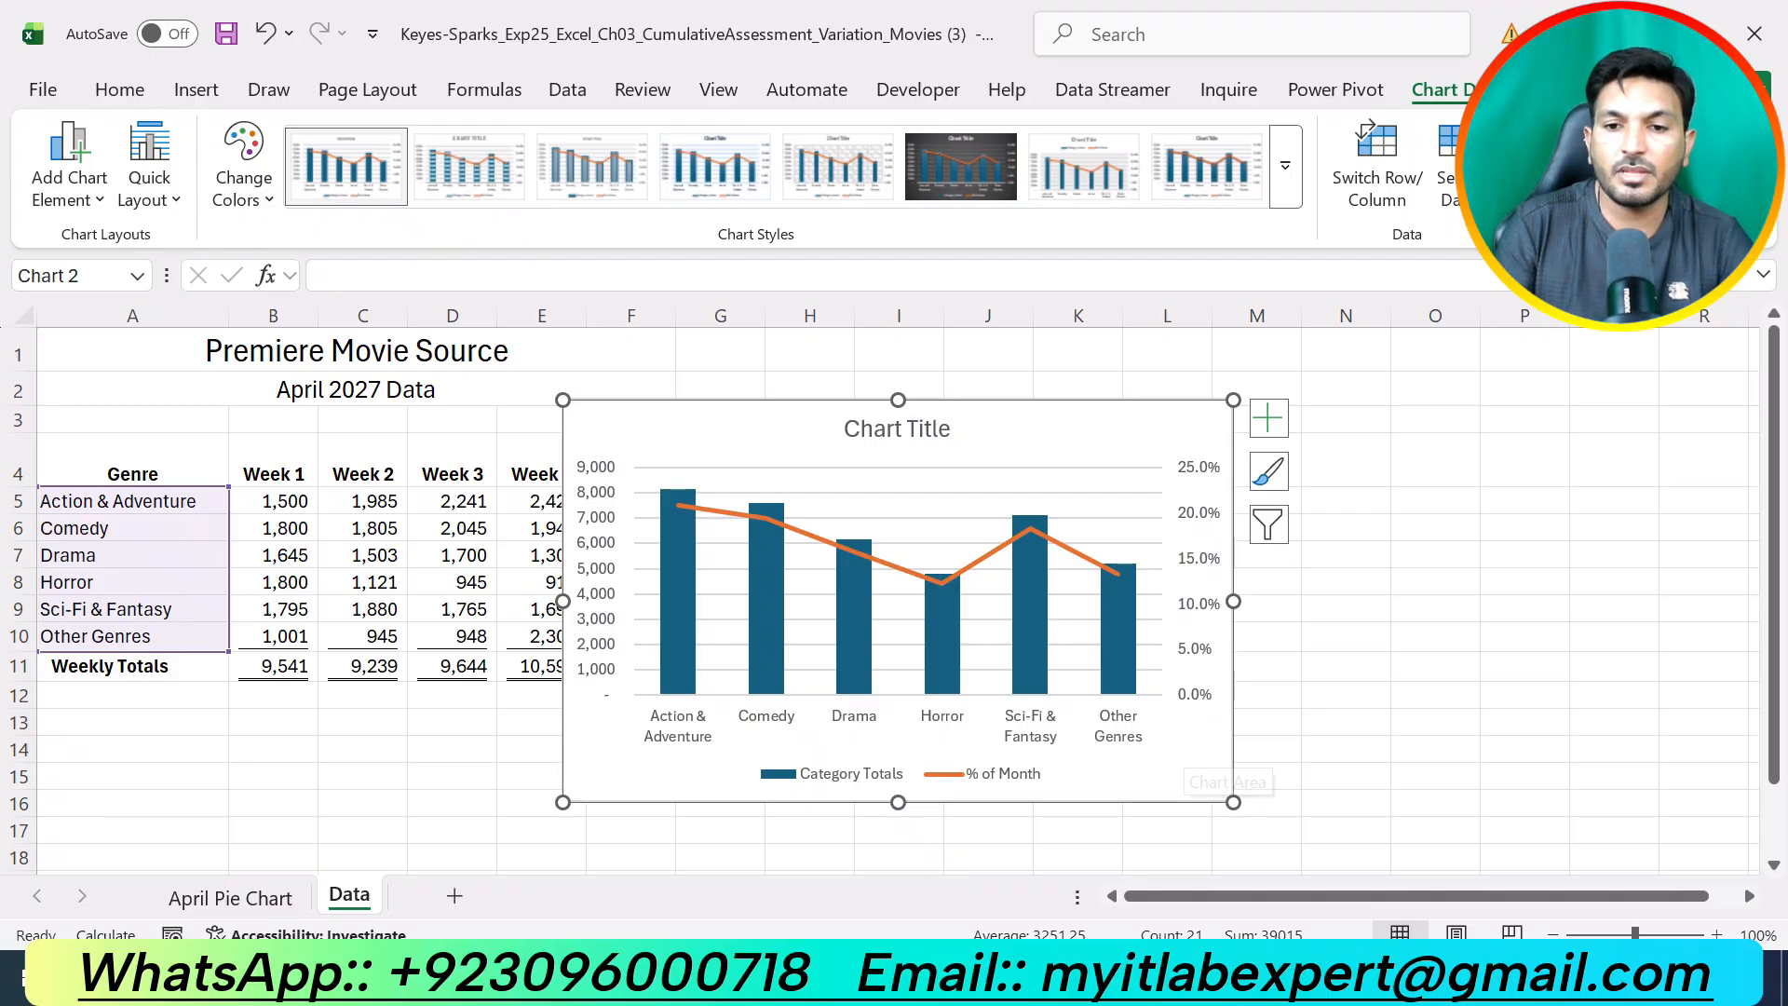
- Switch to the Word instructions, undo the highlight on instruction 7 and highlight instruction 8 in yellow
key(alt+Tab)
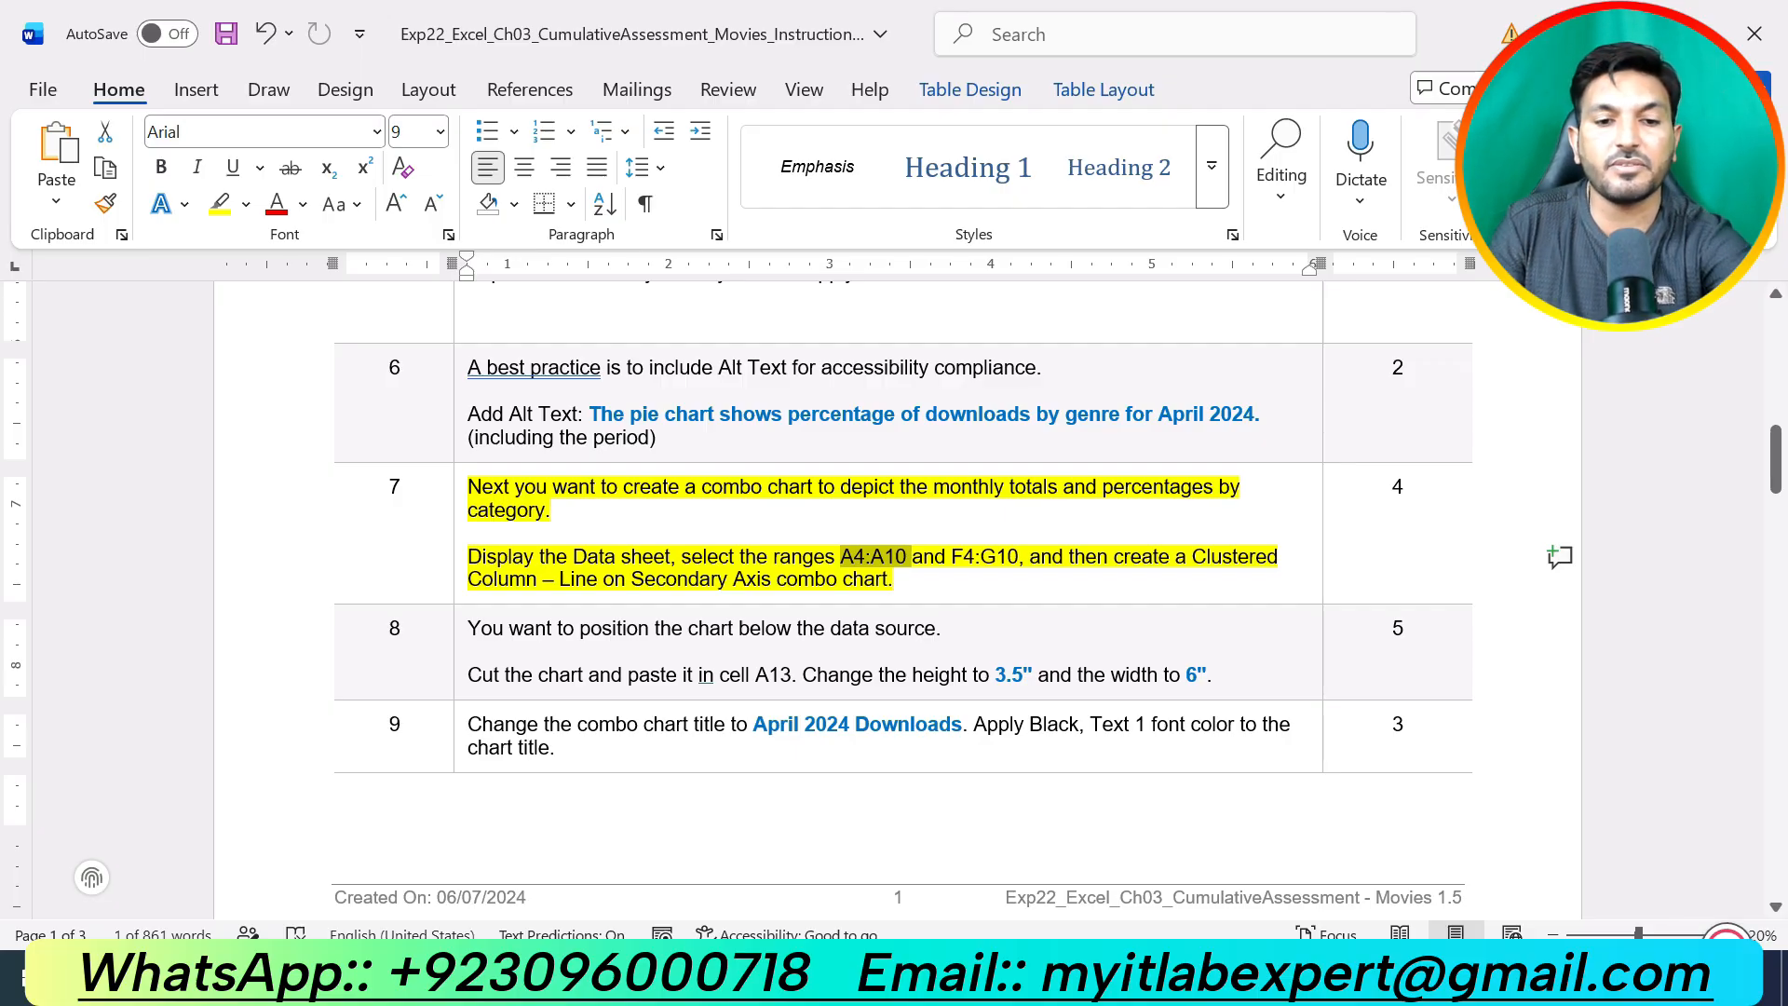
key(ctrl+z)
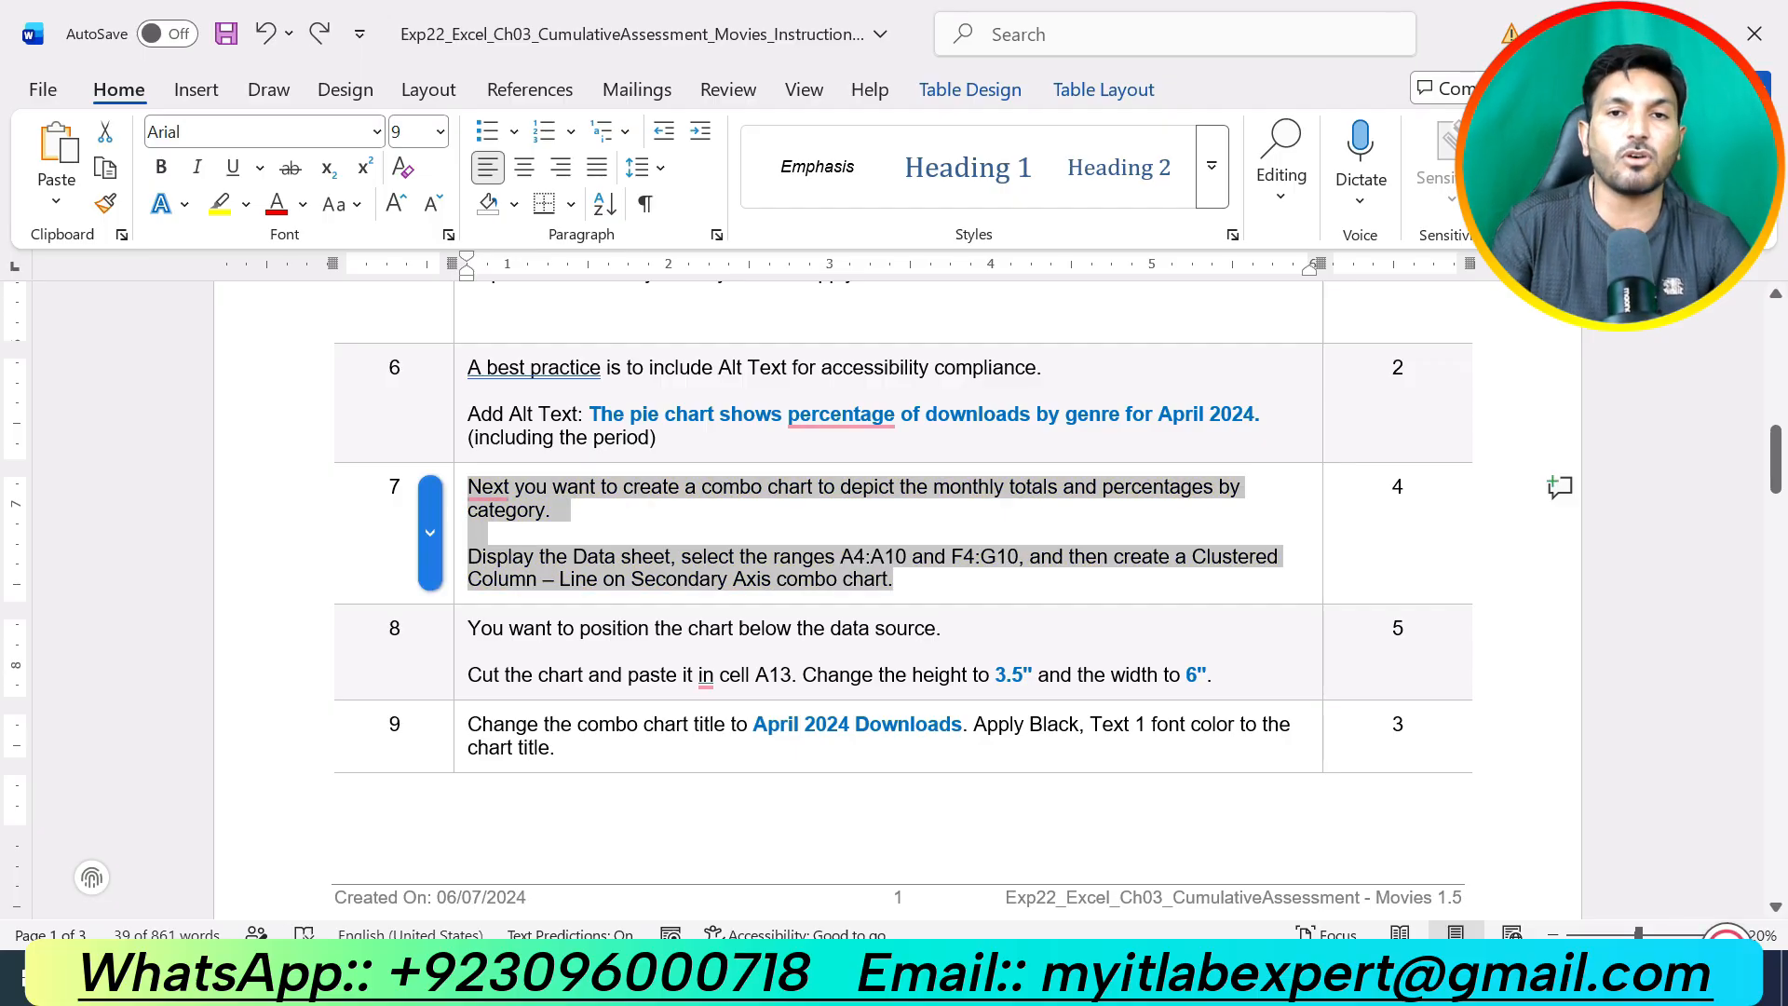
drag(1212, 674, 468, 628)
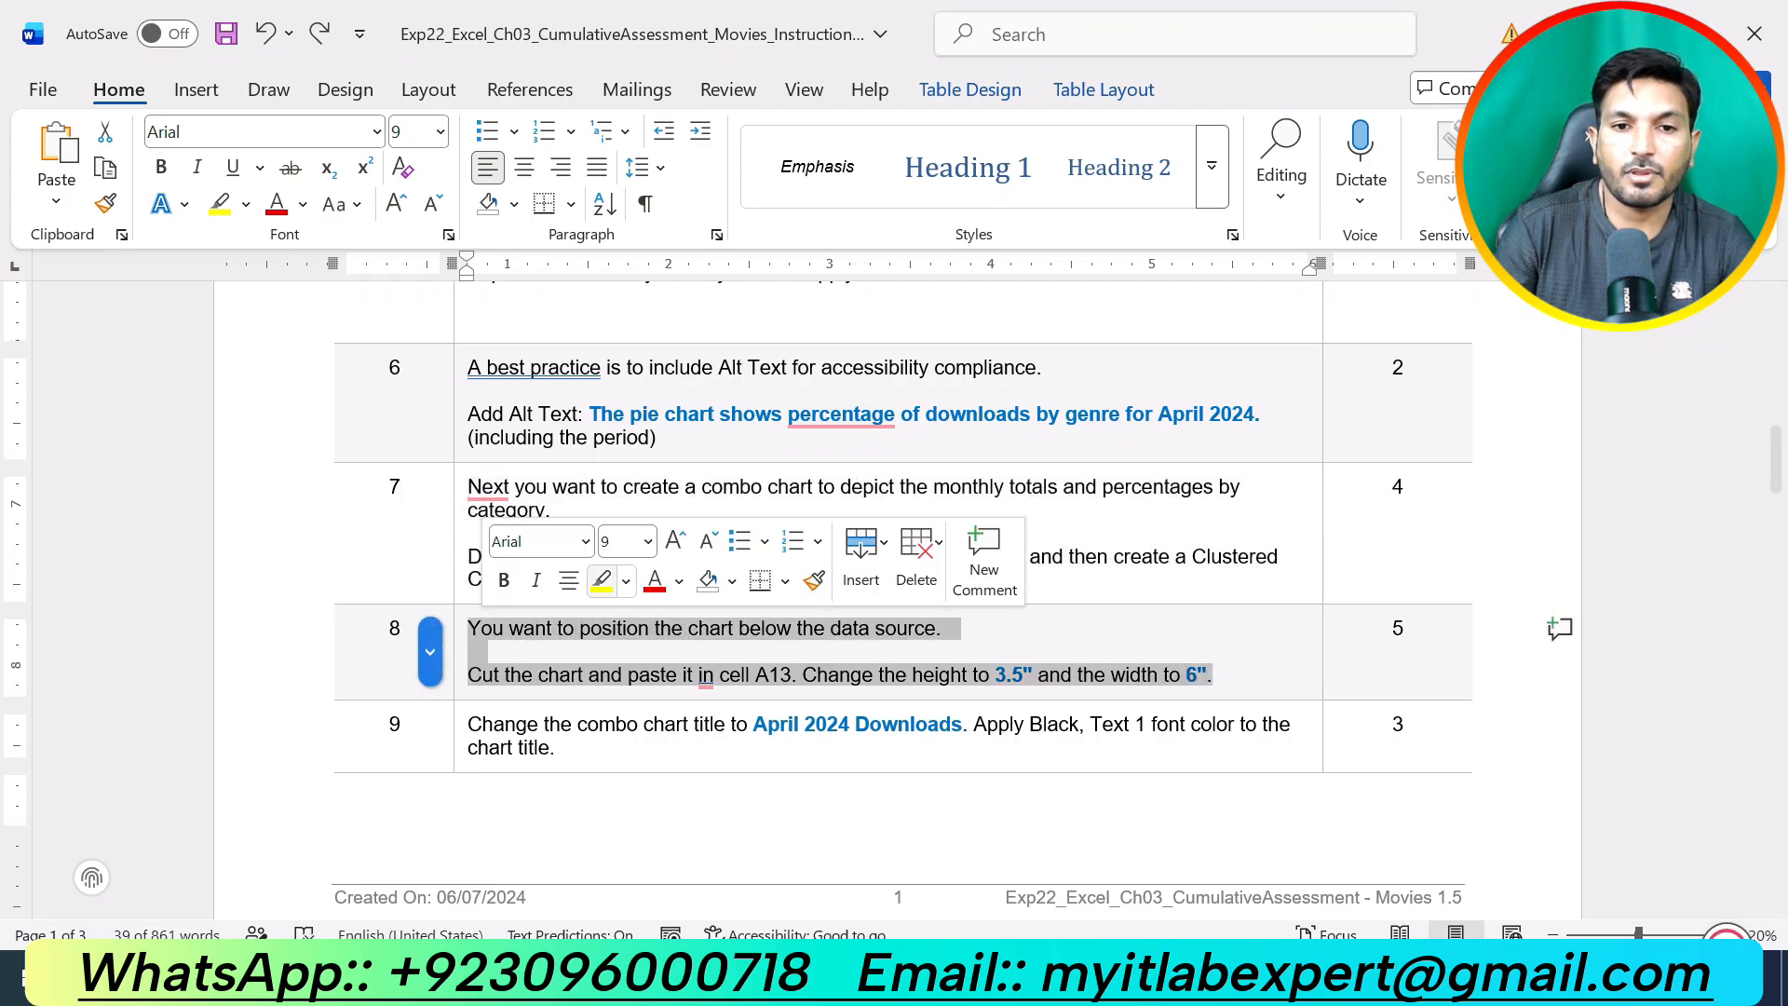
click(601, 582)
click(623, 627)
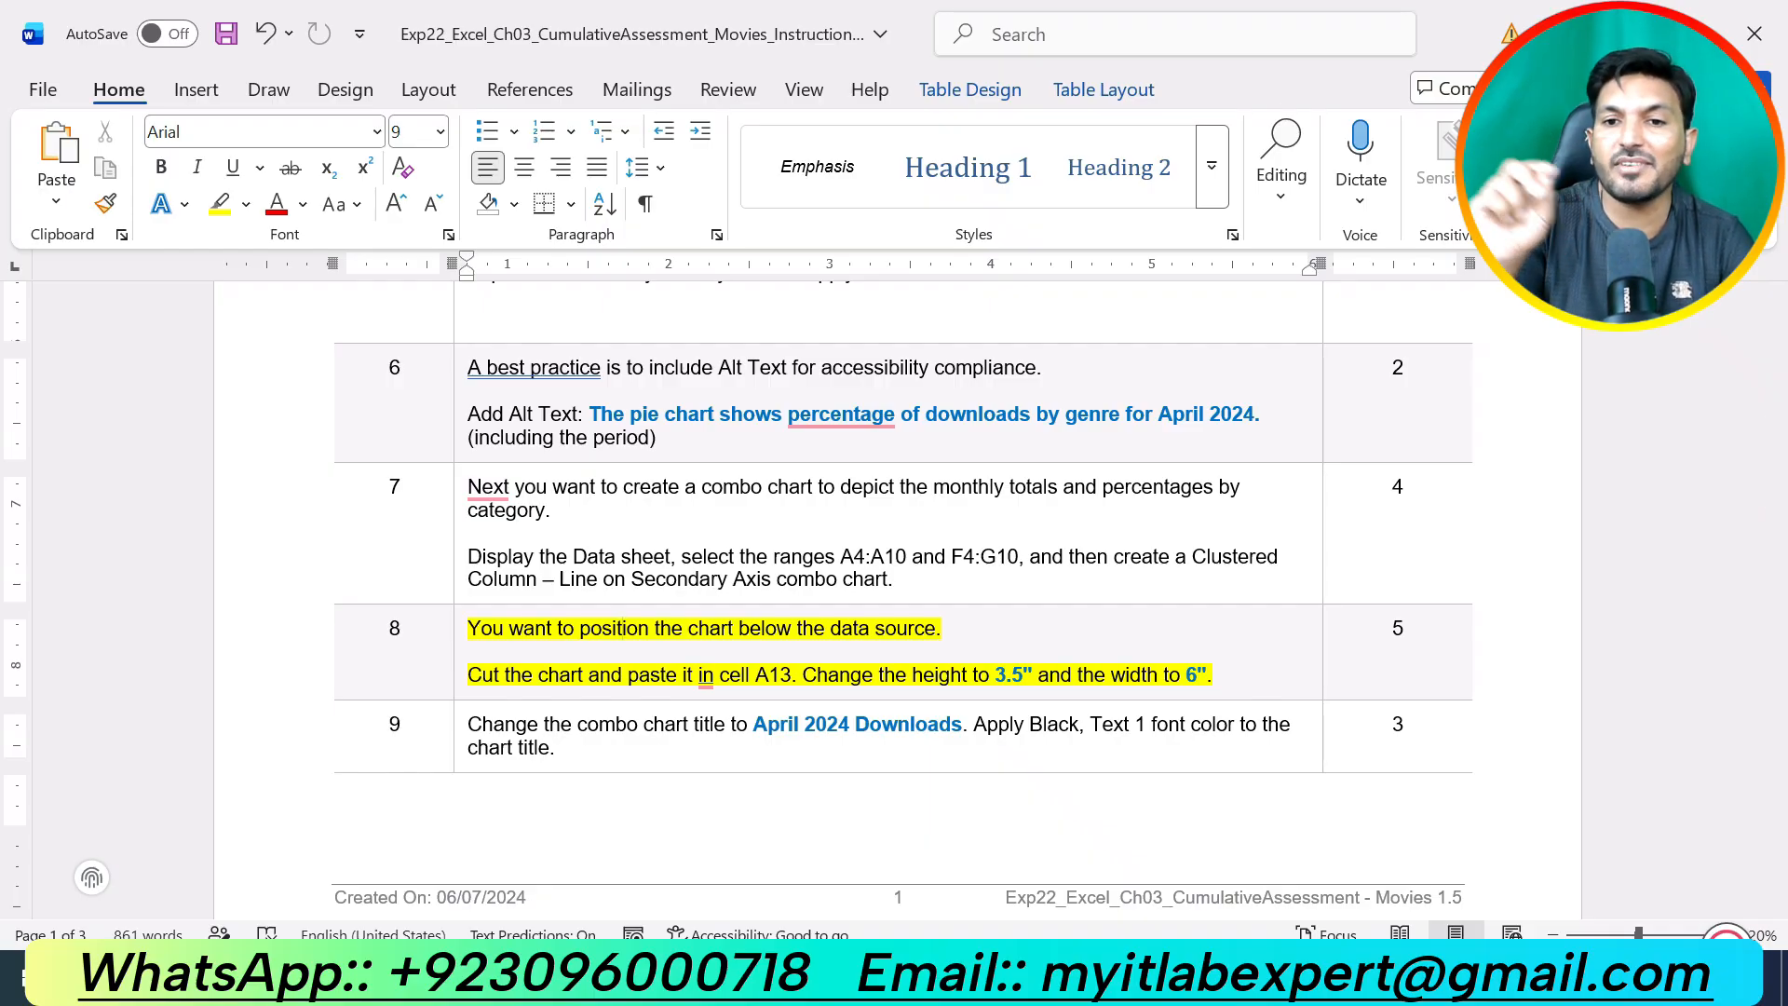
- Switch to the Excel workbook, cut the combo chart on the Data sheet and paste it in cell A13
key(alt+Tab)
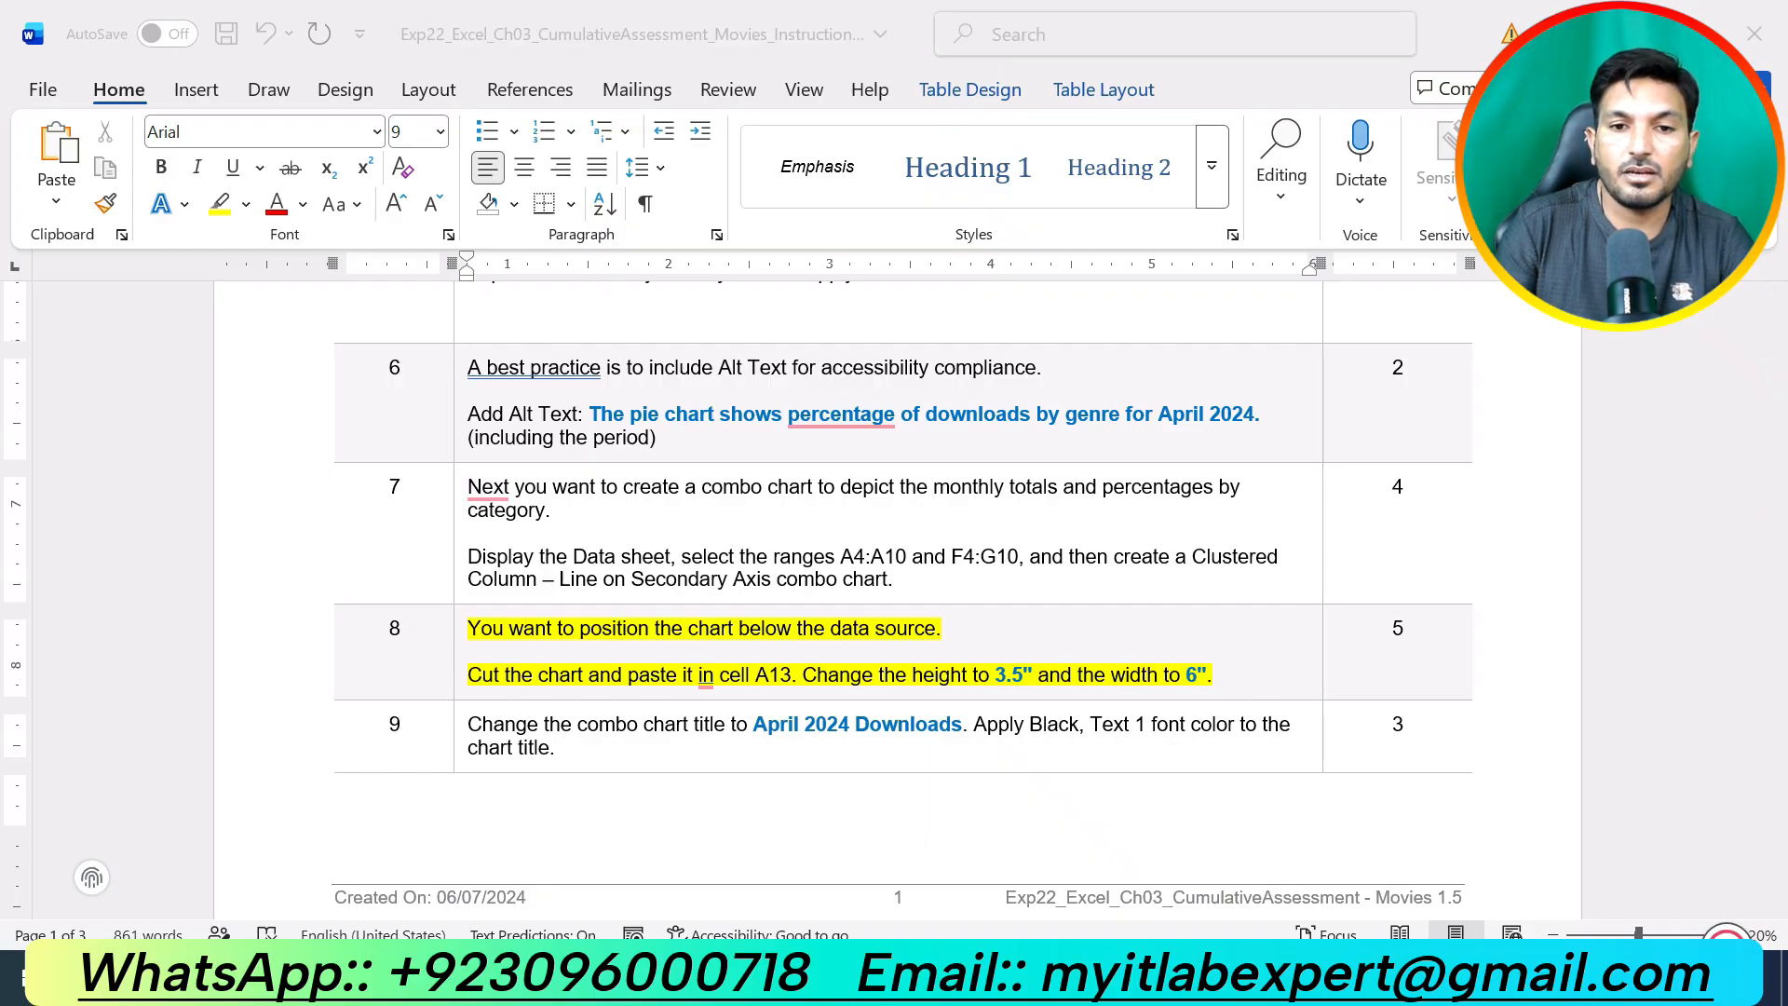
right_click(1007, 438)
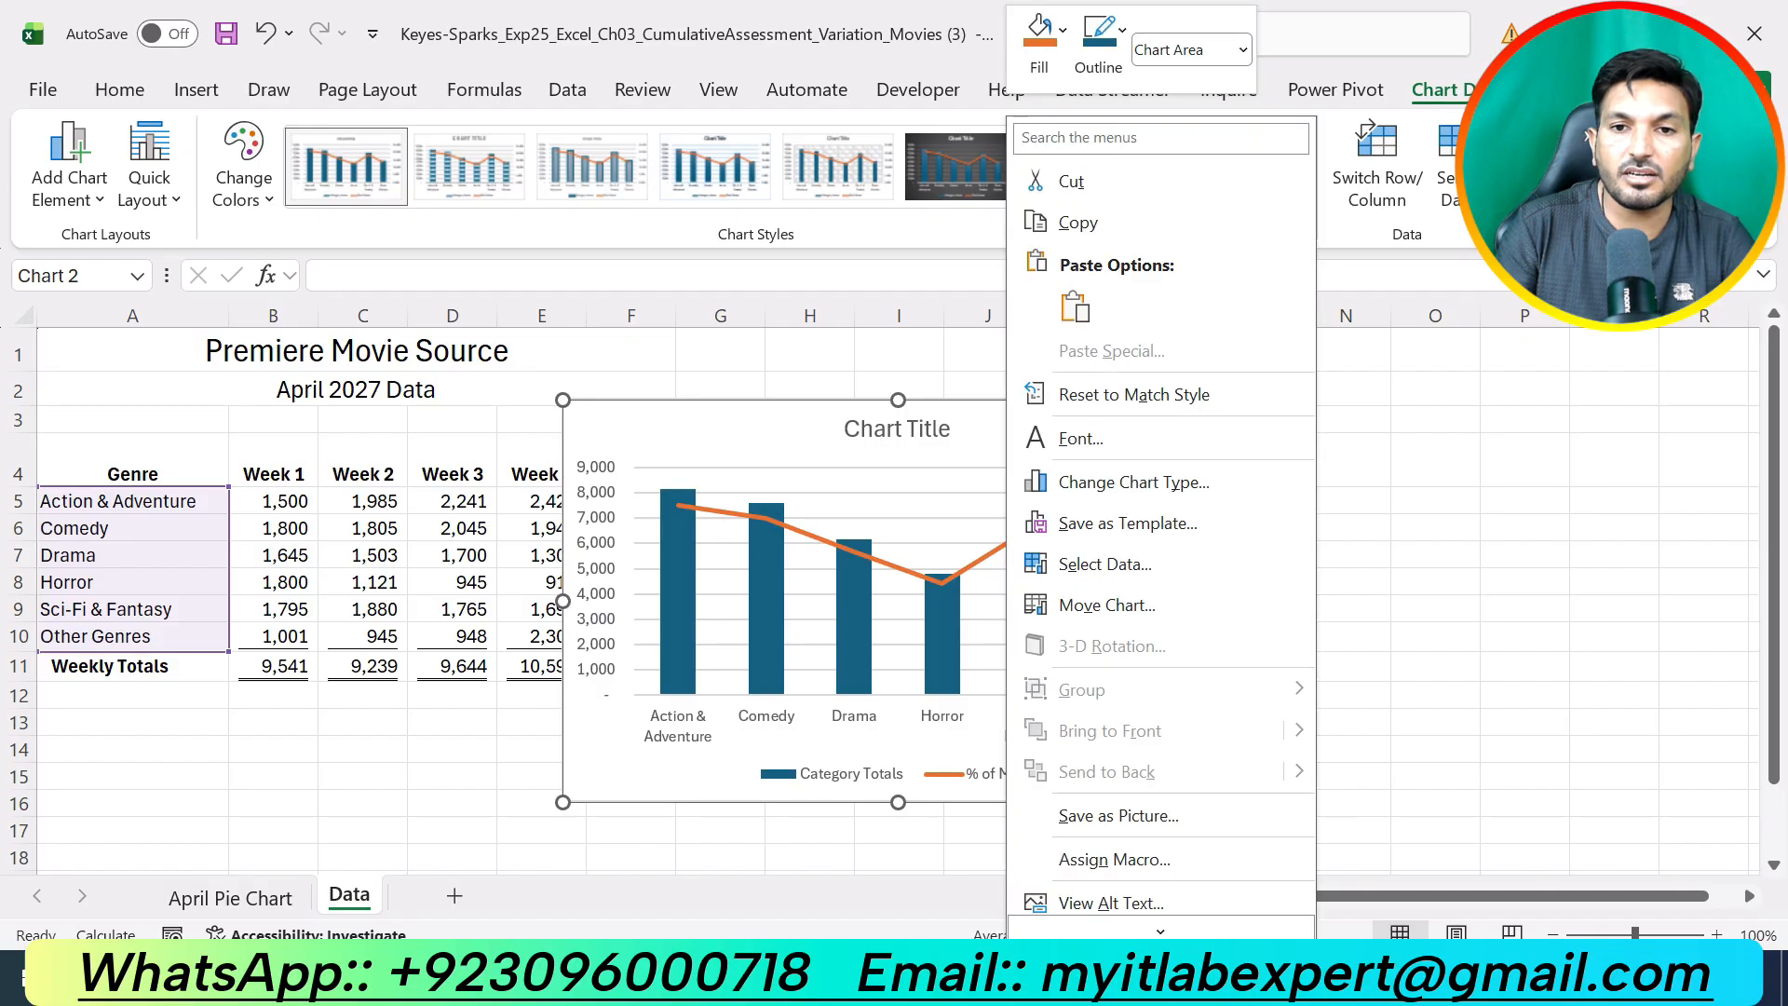
click(1071, 182)
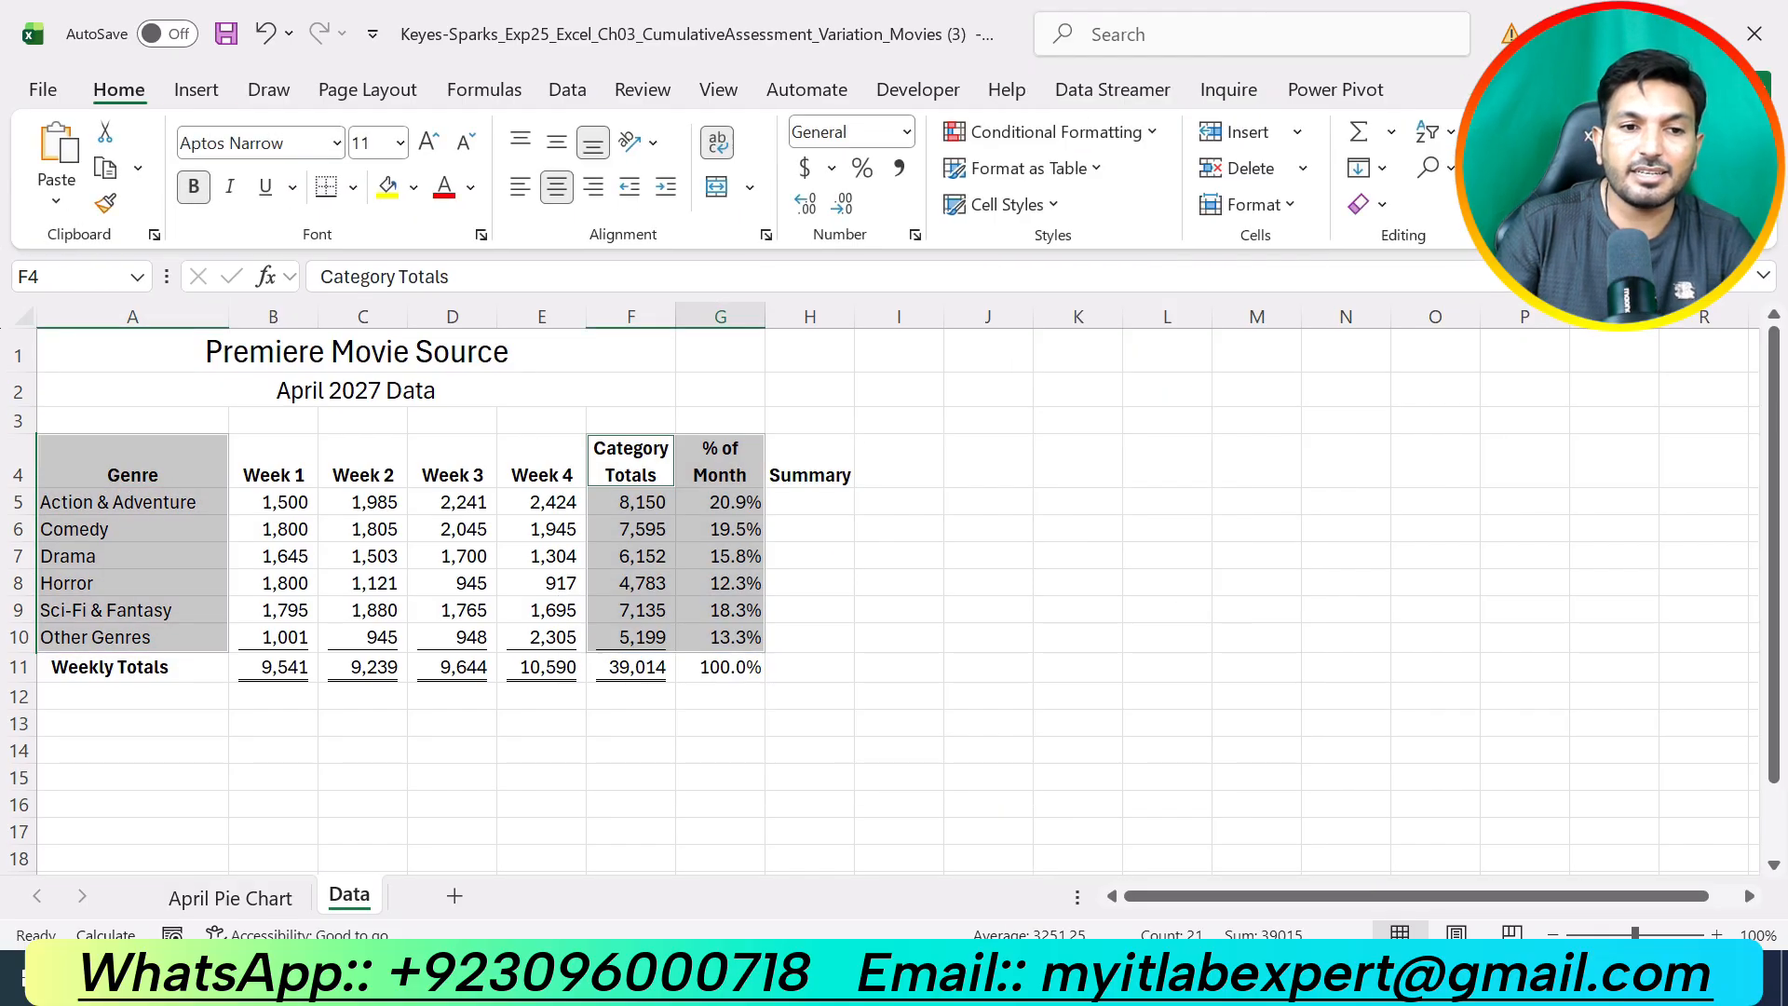
click(132, 723)
click(58, 144)
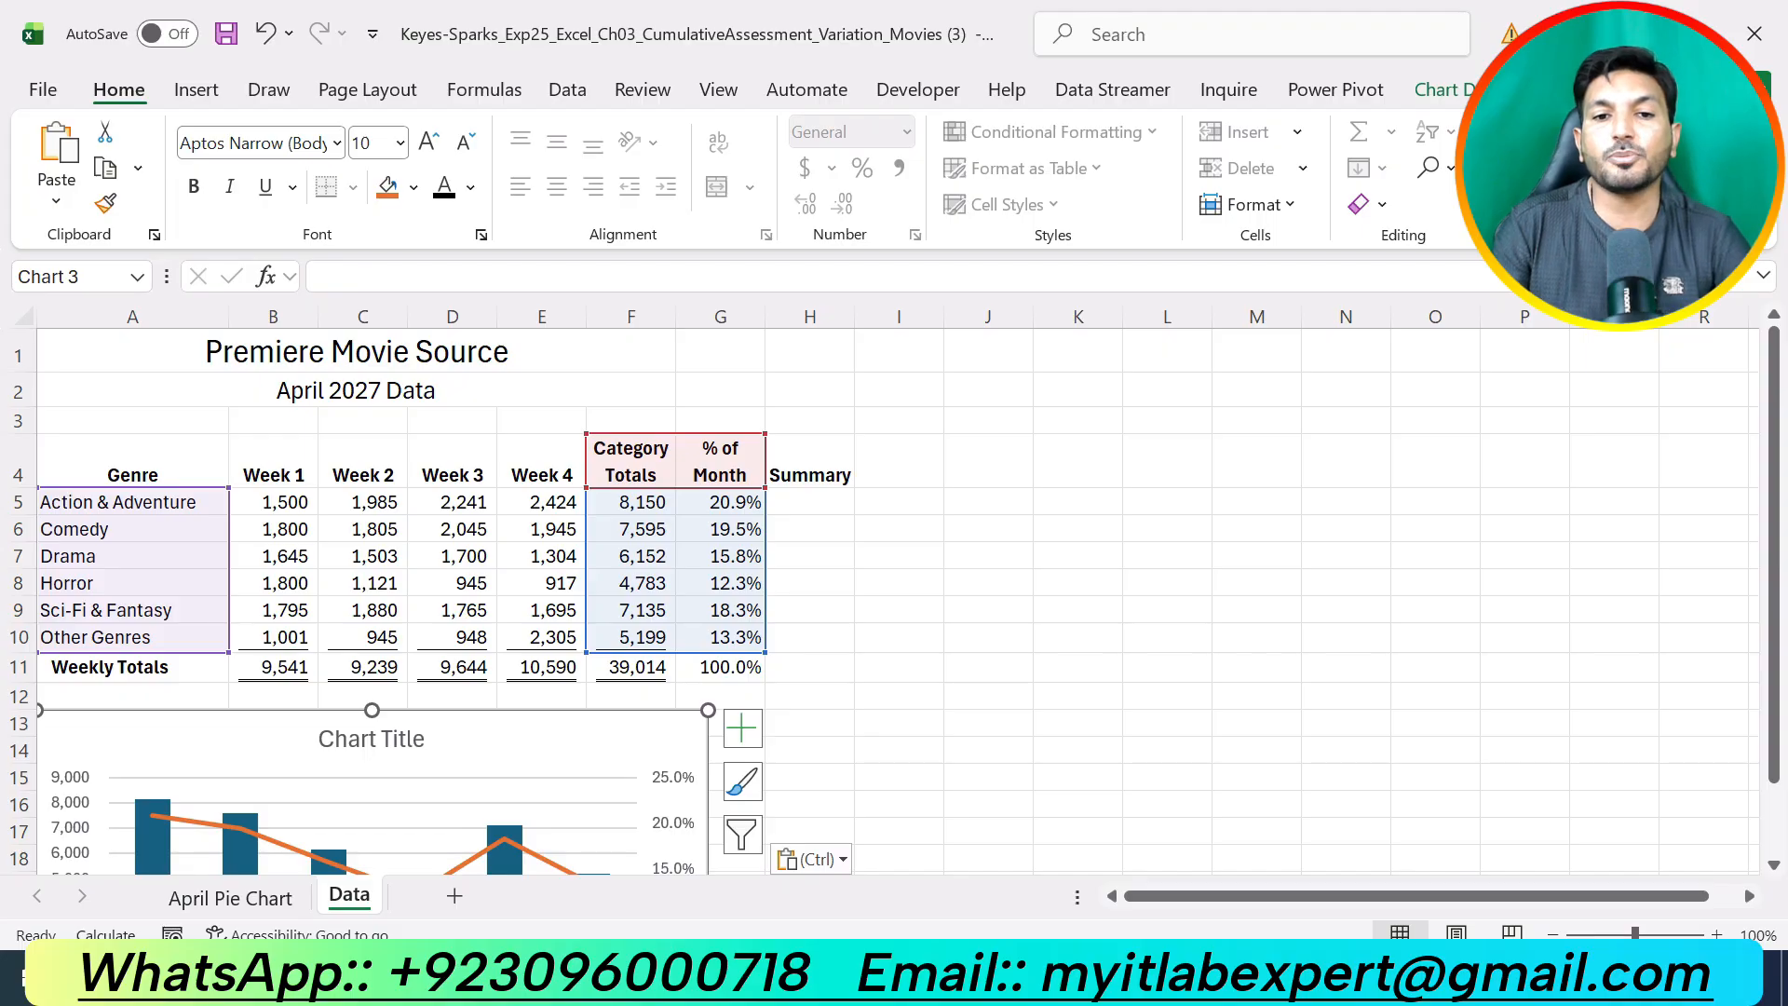
scroll(894, 596, down, 1)
scroll(894, 596, up, 1)
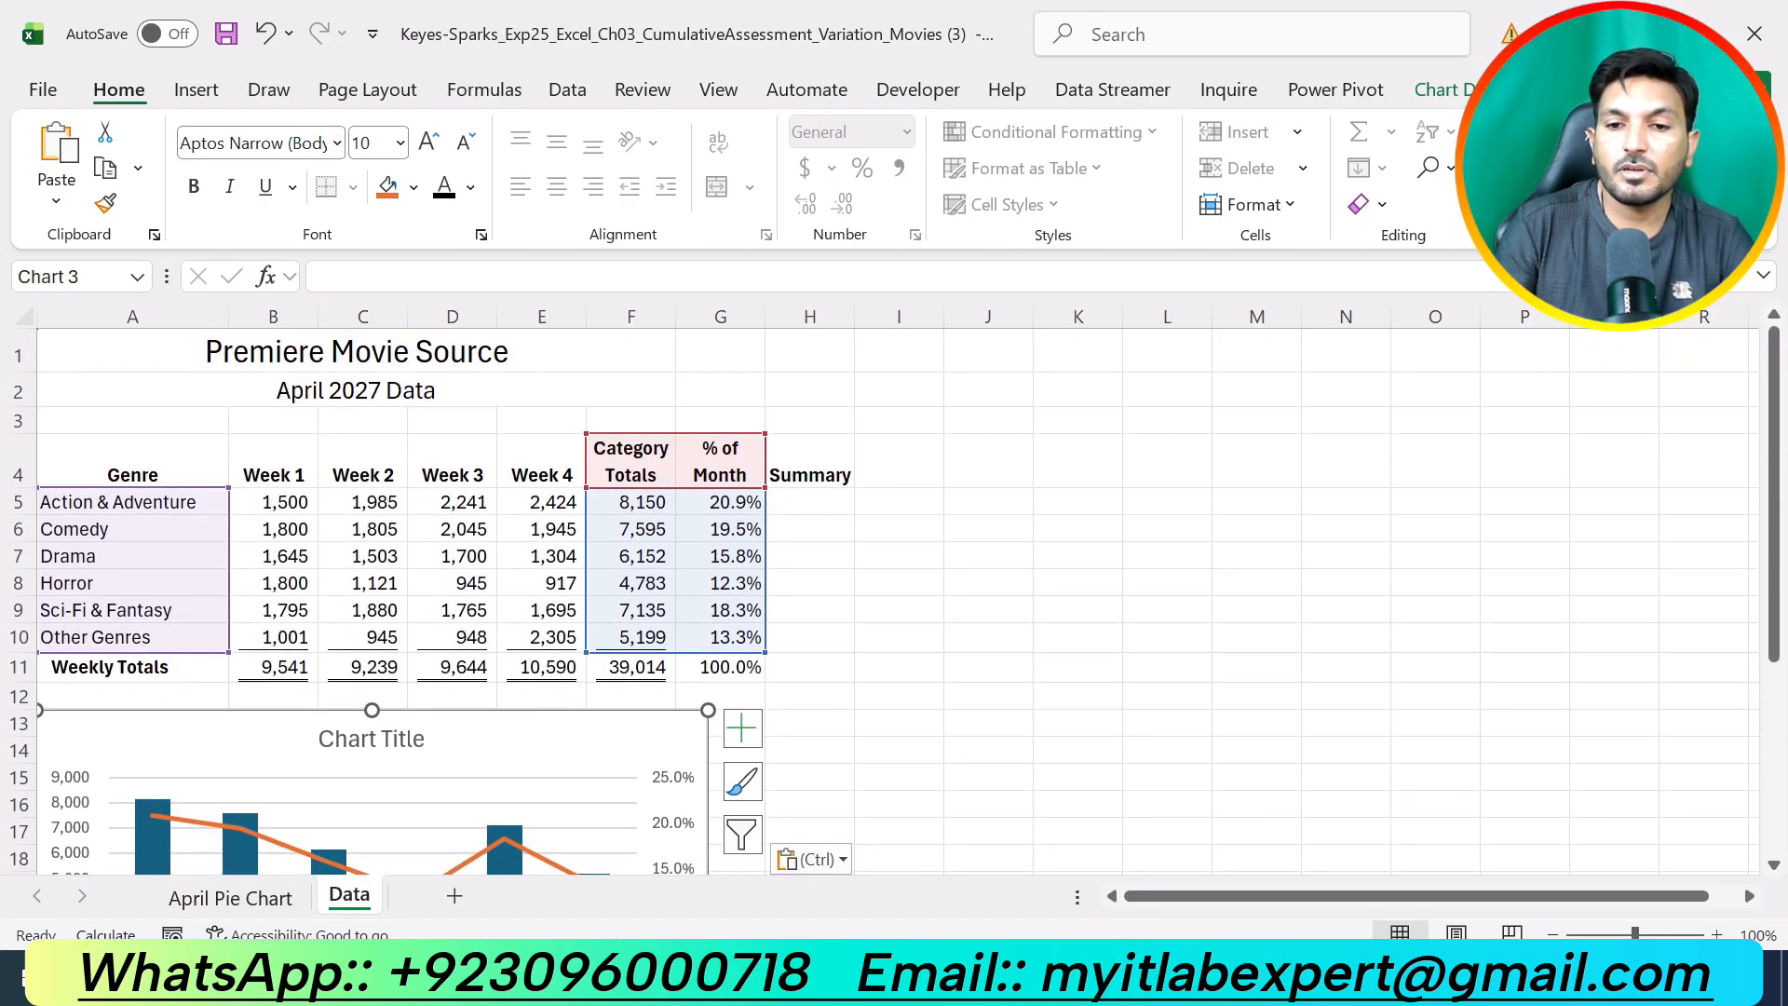
- Check the size in instruction 8 and set the combo chart's height to 3.5" and width to 6"
key(alt+Tab)
key(alt+Tab)
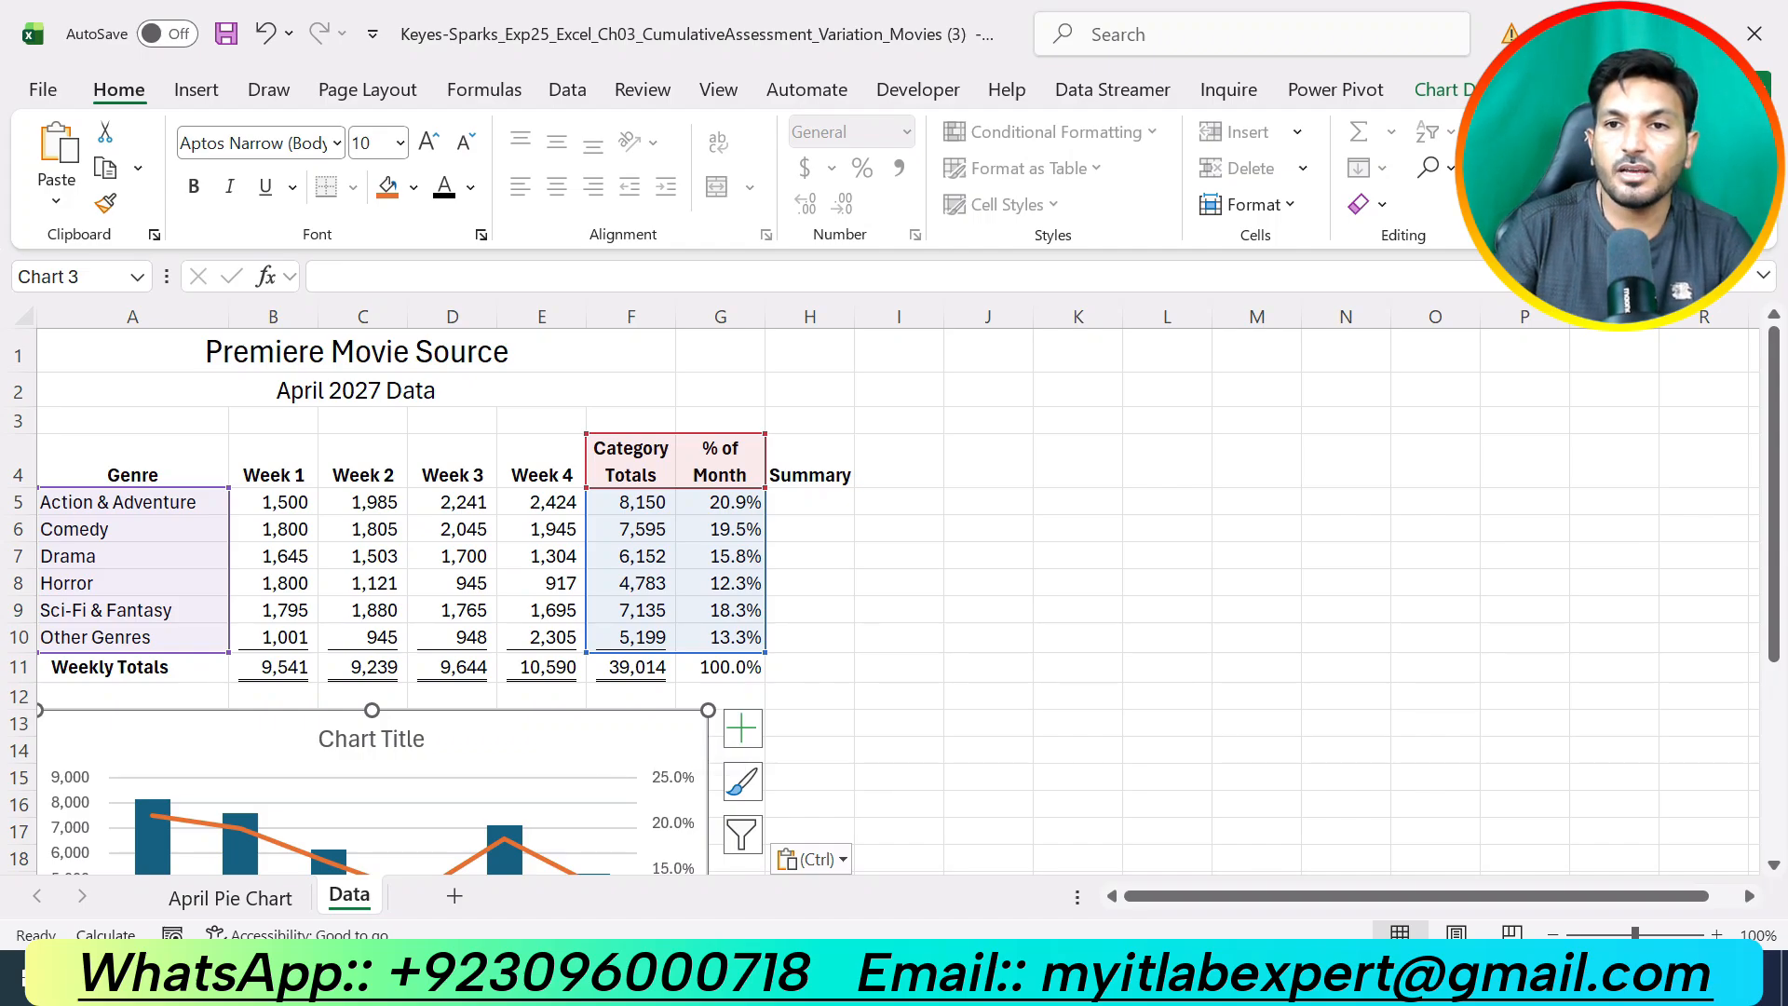
click(1580, 90)
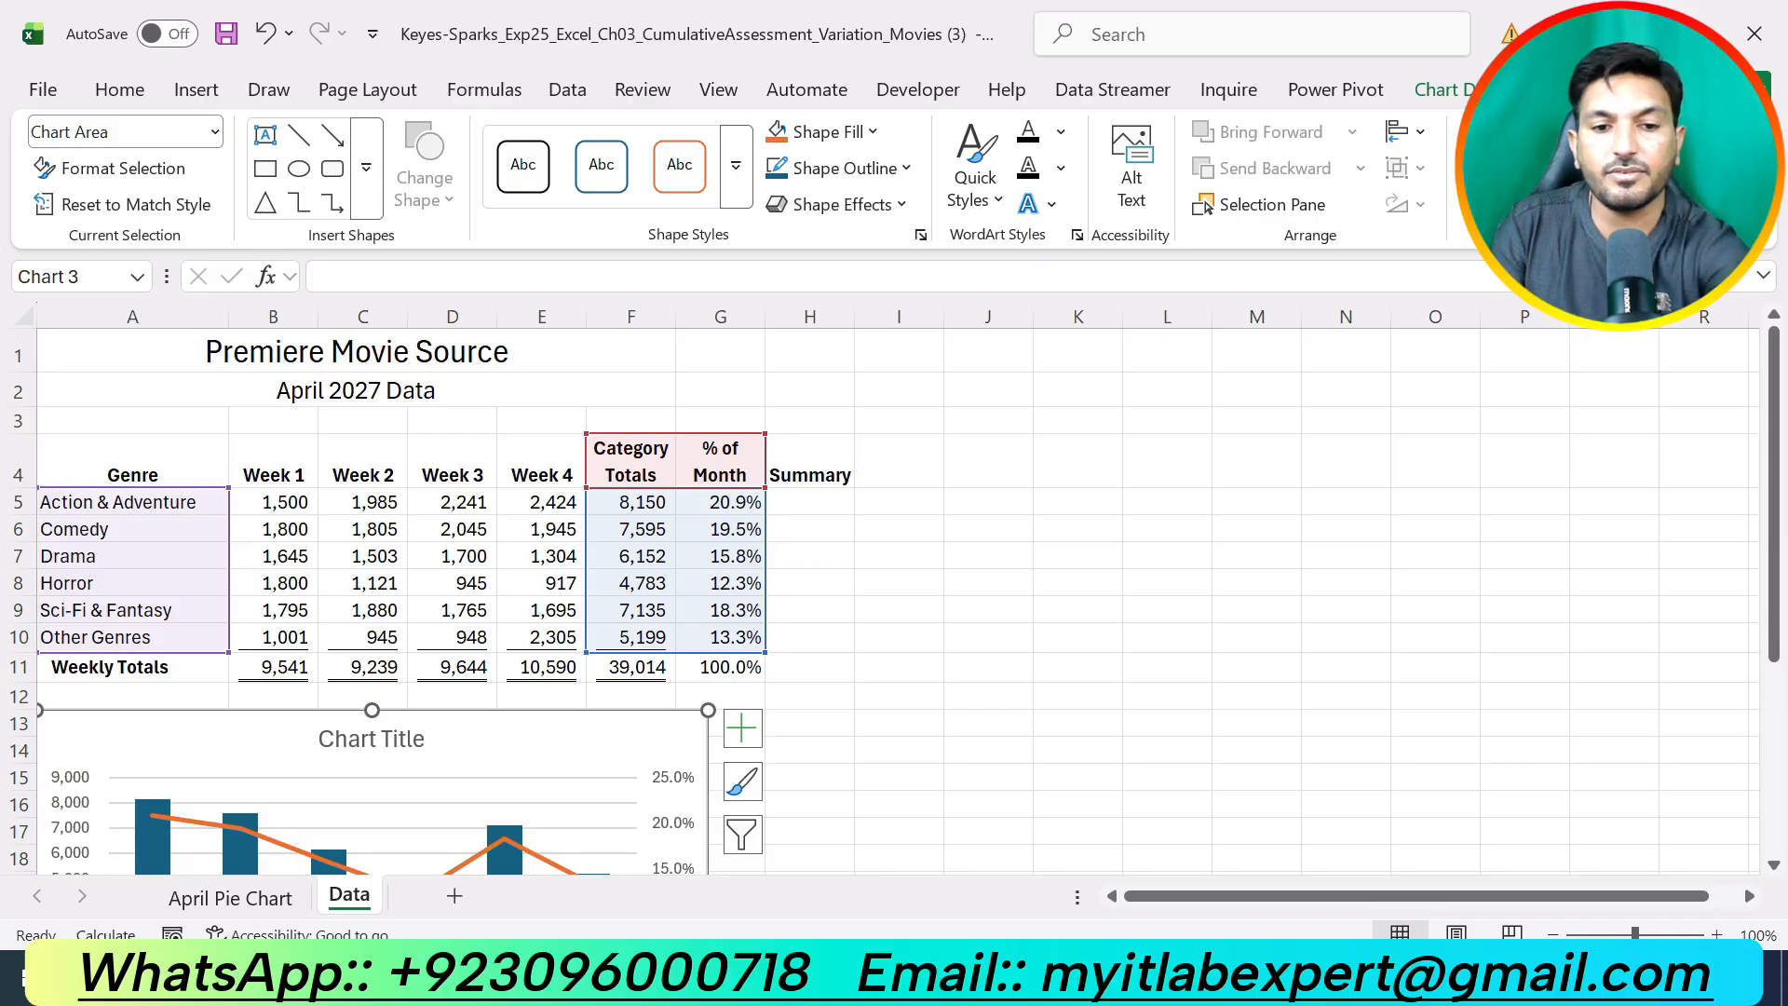
key(Return)
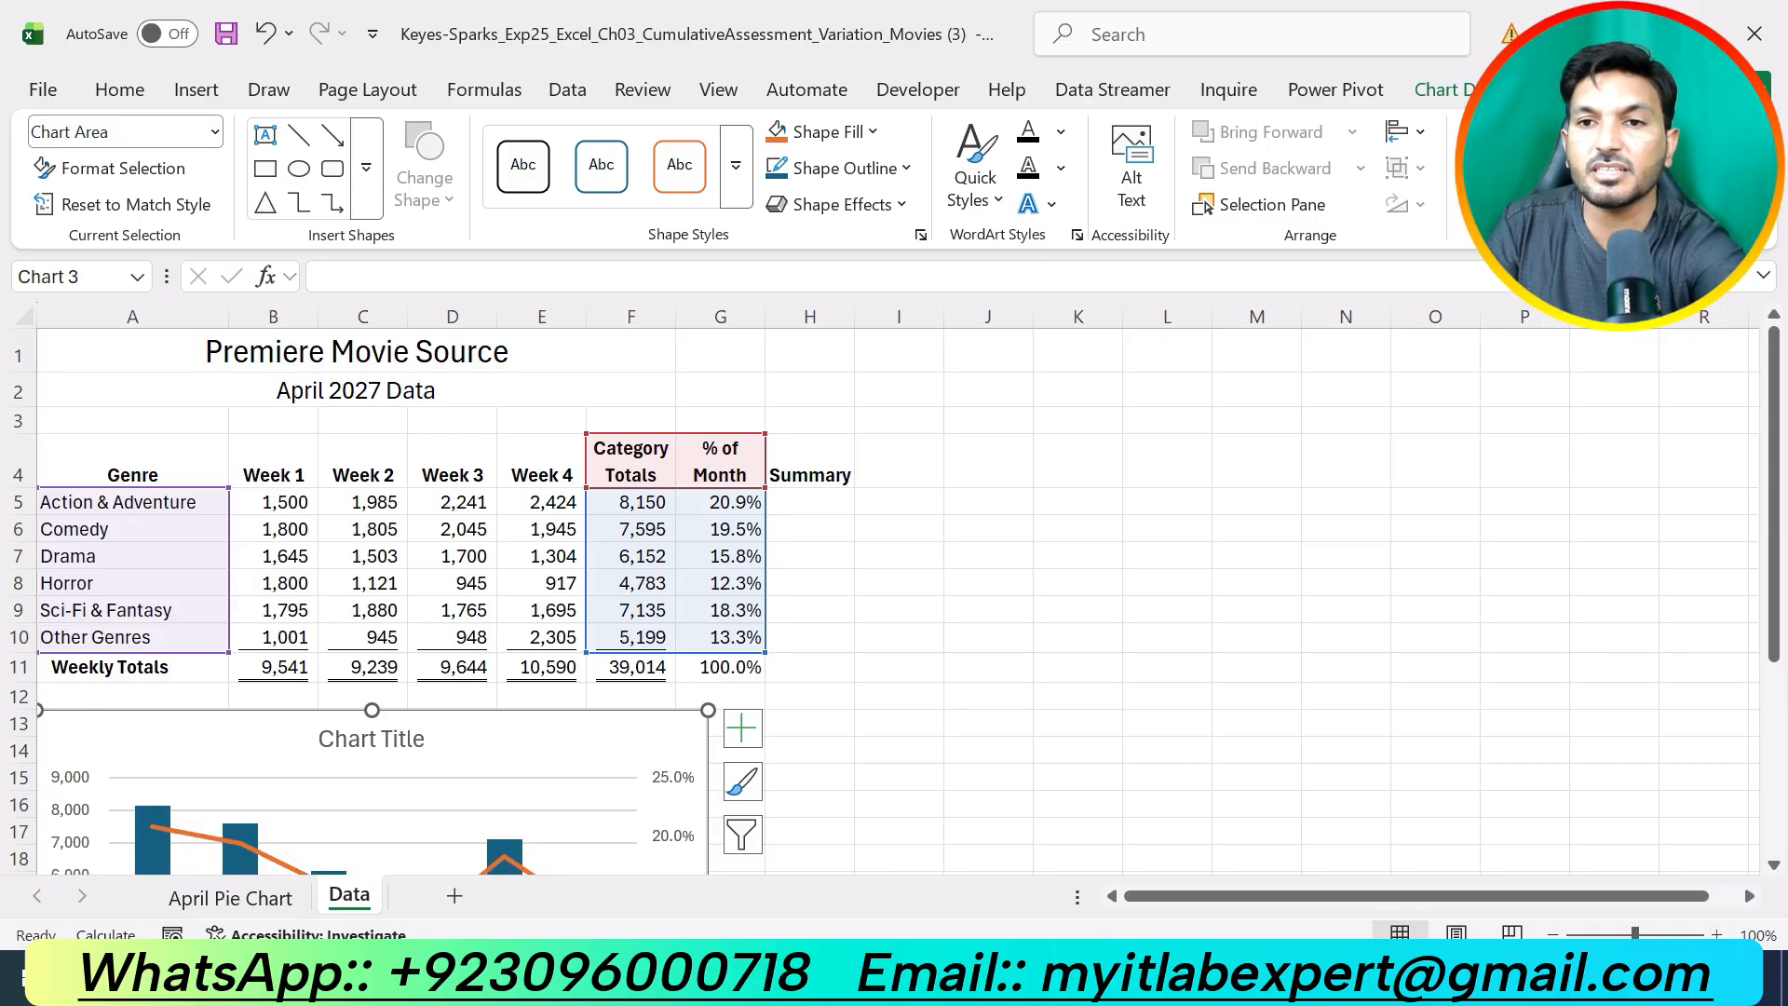
key(Return)
scroll(898, 601, down, 4)
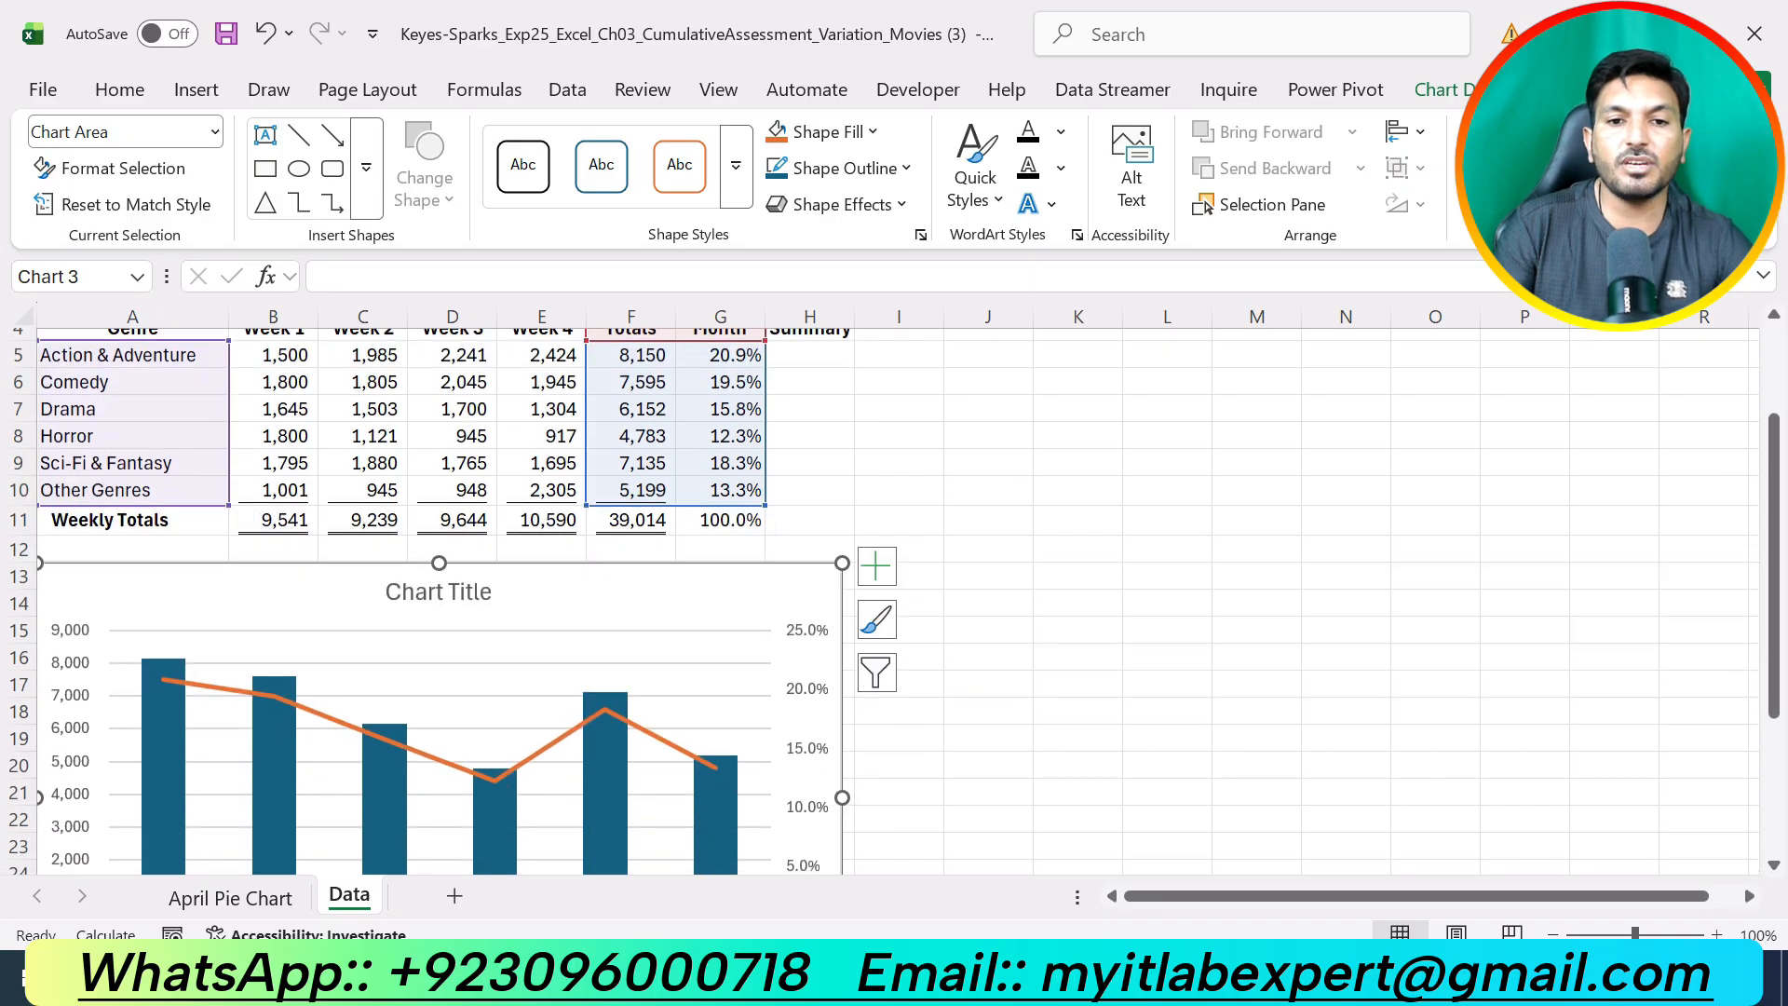
click(1077, 615)
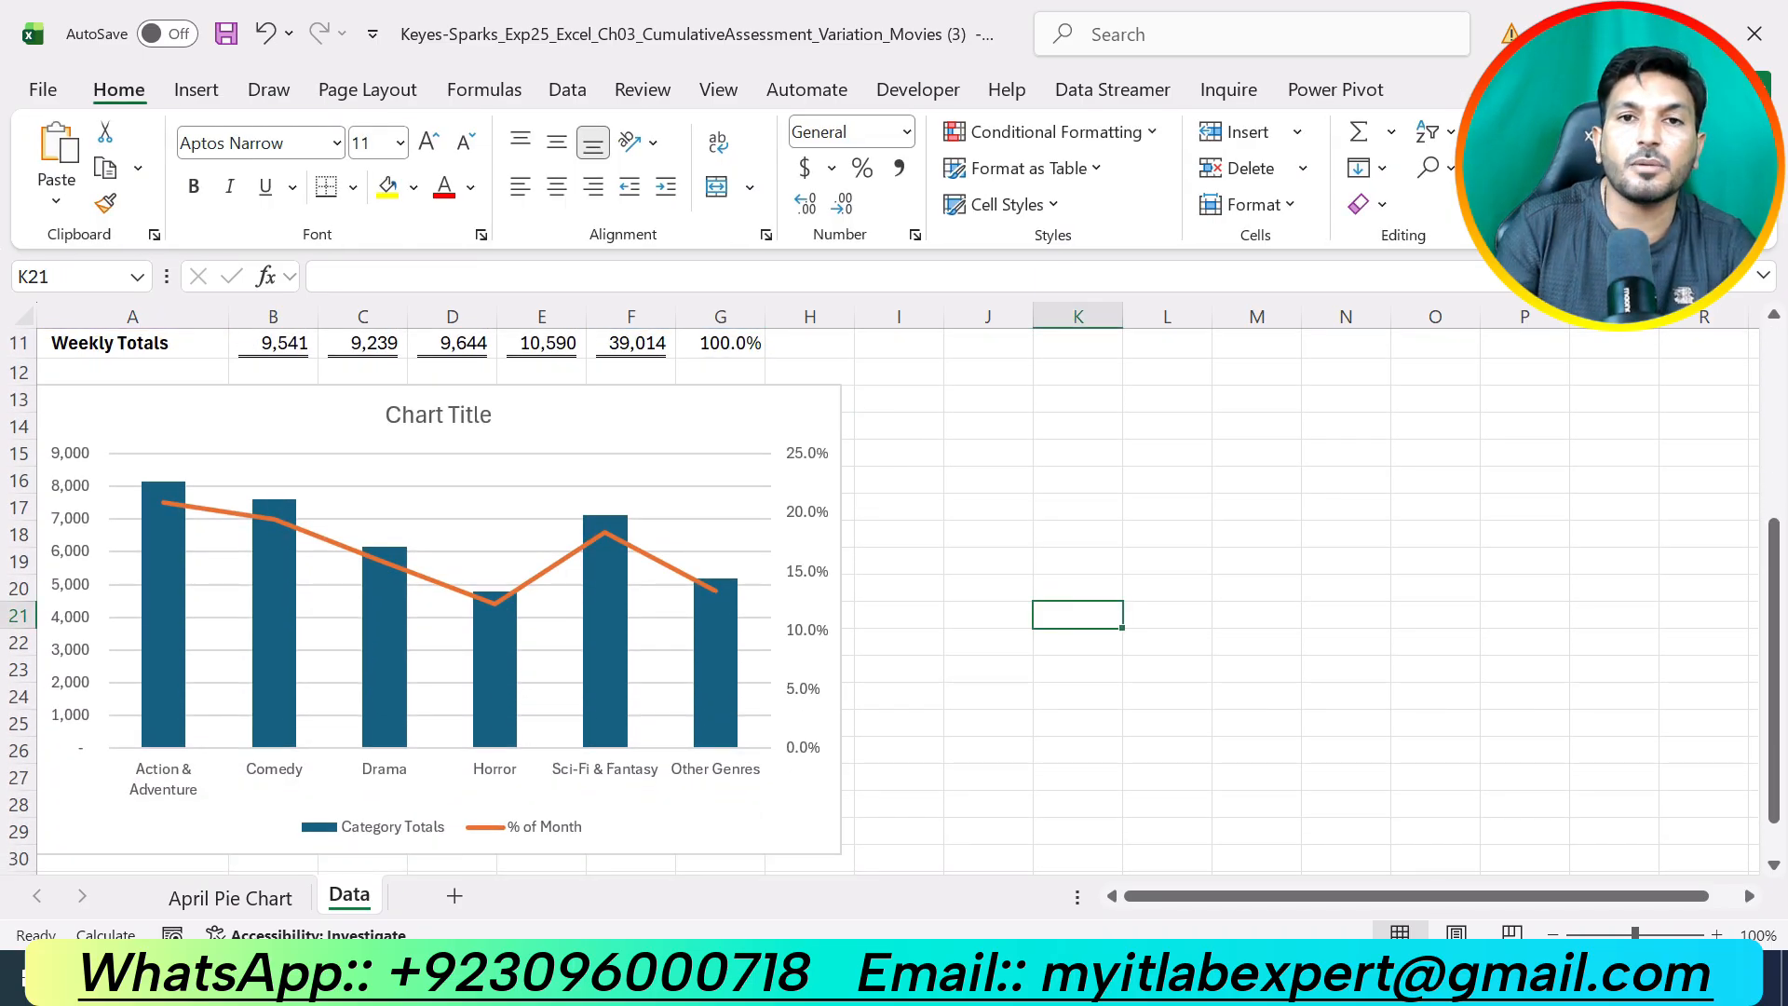
- Switch to the Word instructions, undo the highlight on instruction 8 and highlight instruction 9 in yellow
key(alt+Tab)
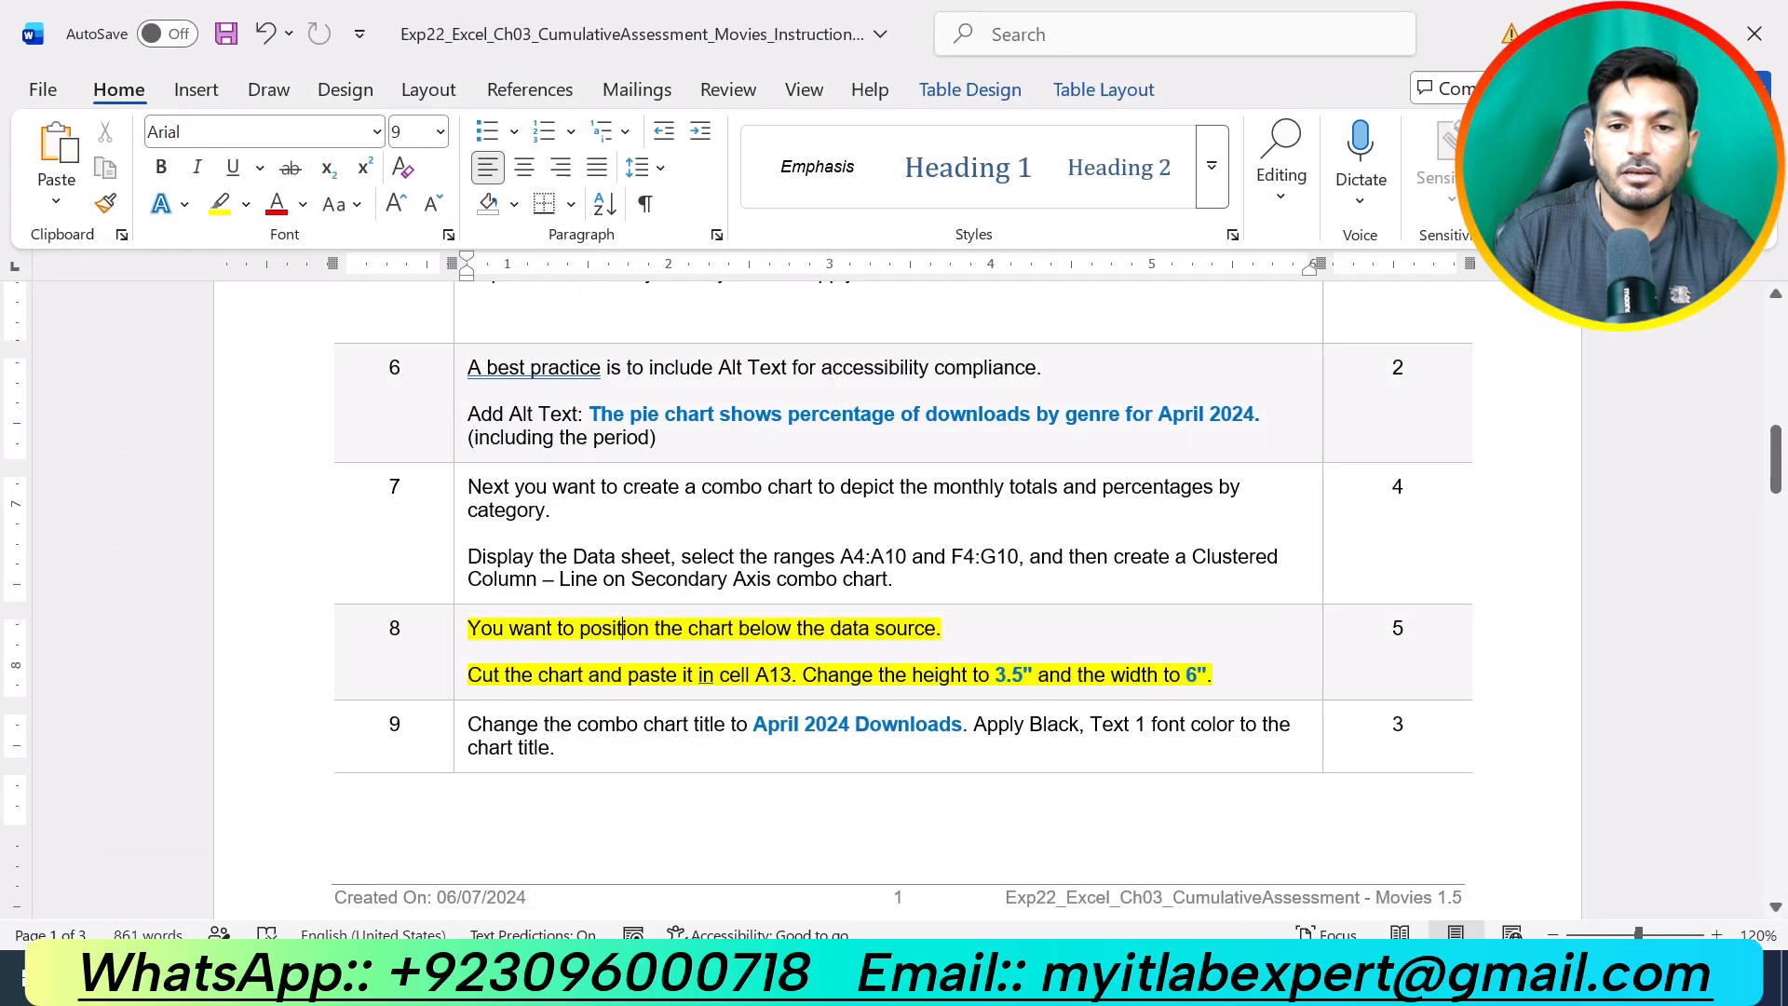
key(ctrl+z)
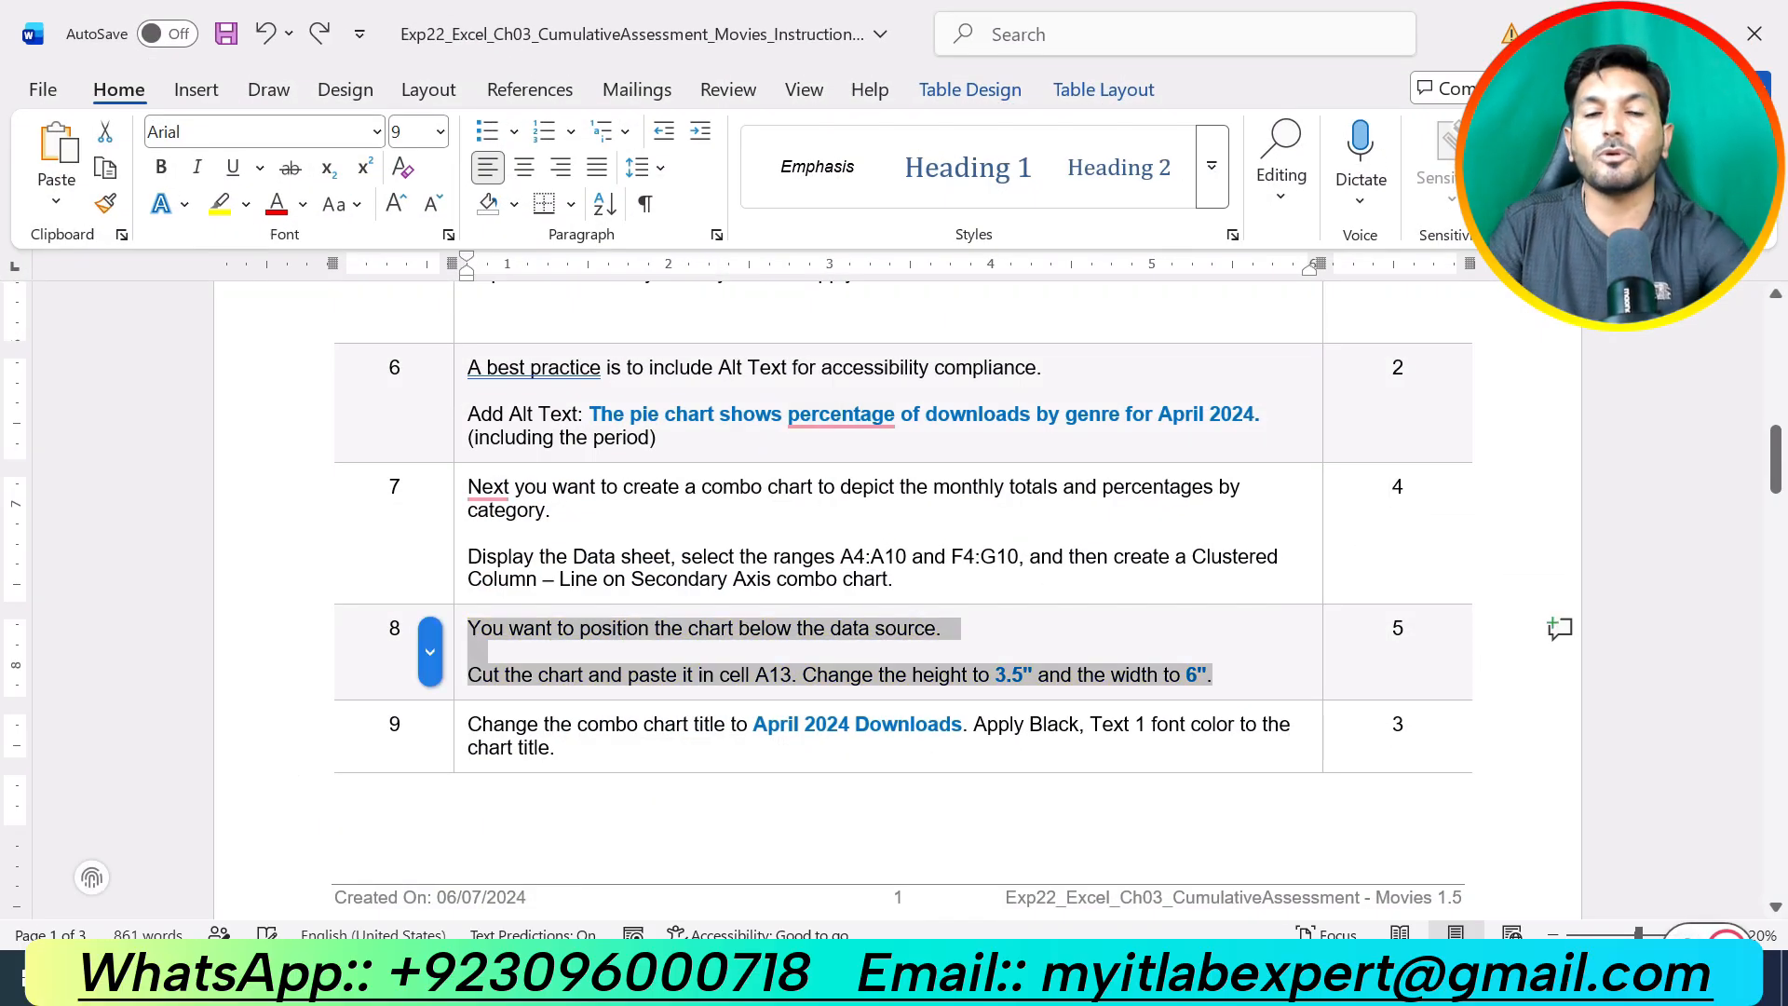
scroll(706, 681, down, 2)
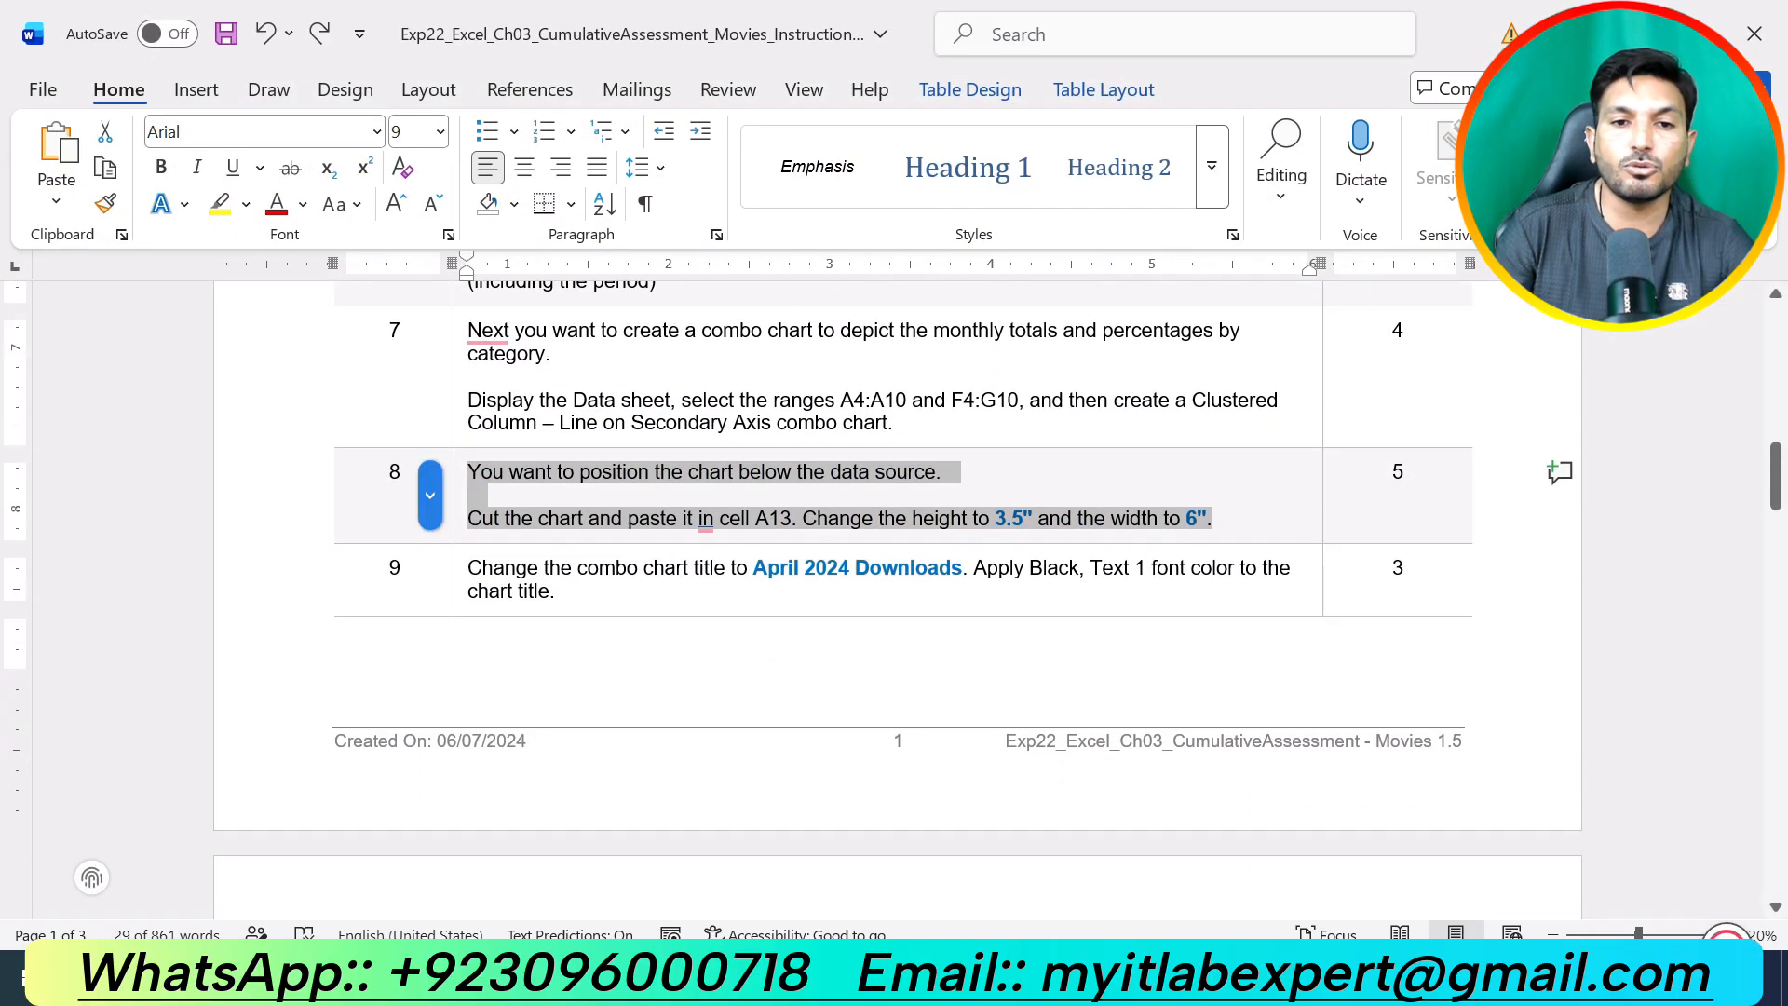
drag(557, 593, 468, 570)
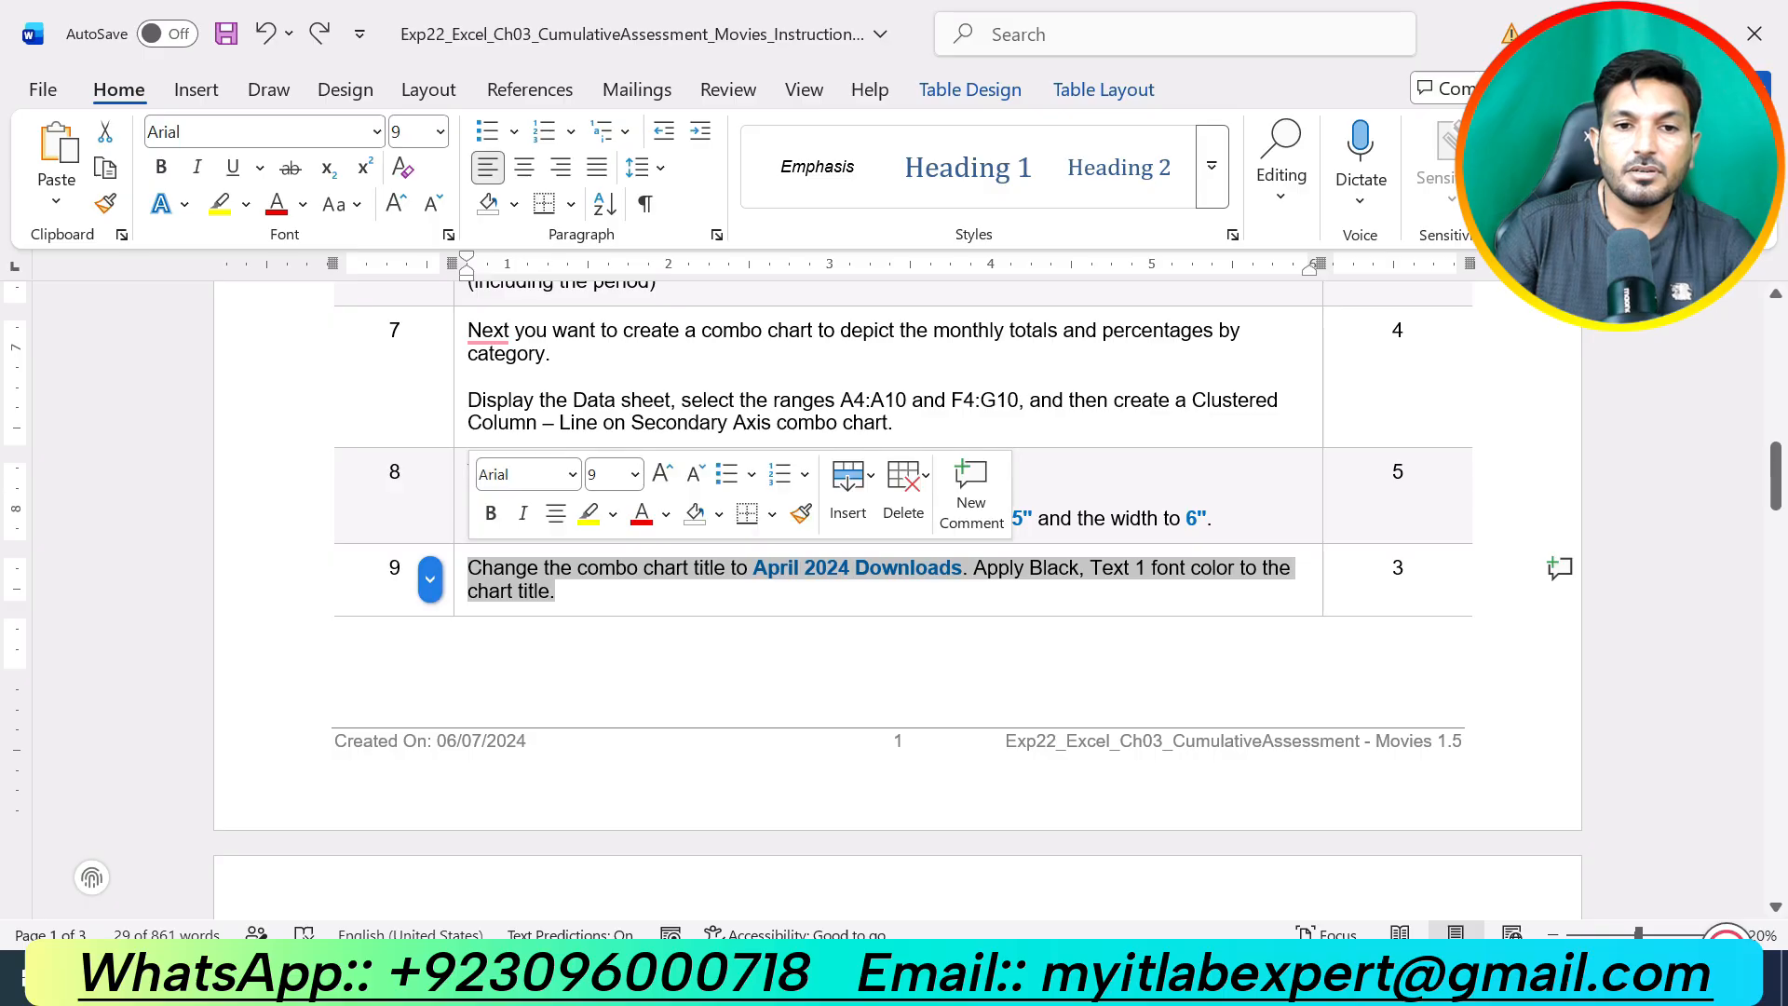
click(585, 512)
click(468, 570)
click(557, 592)
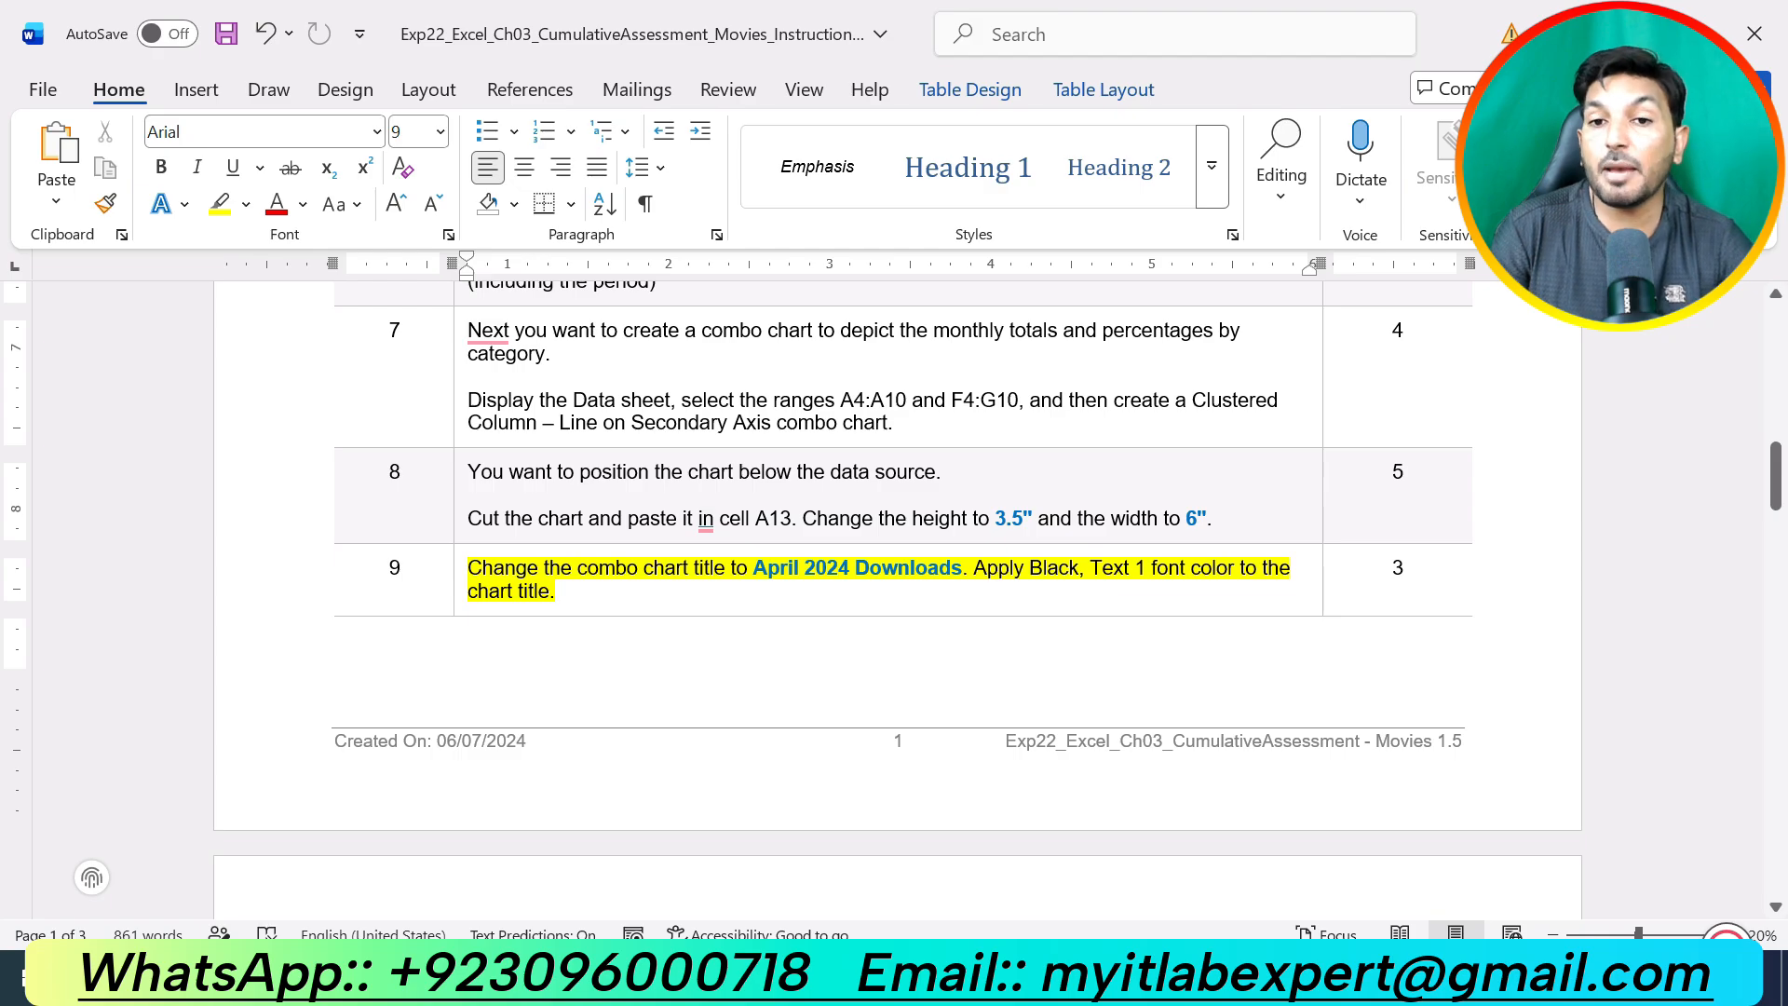
- Copy "April 2024 Downloads" from instruction 9 and paste it as the combo chart's title in the Excel workbook
scroll(894, 596, down, 4)
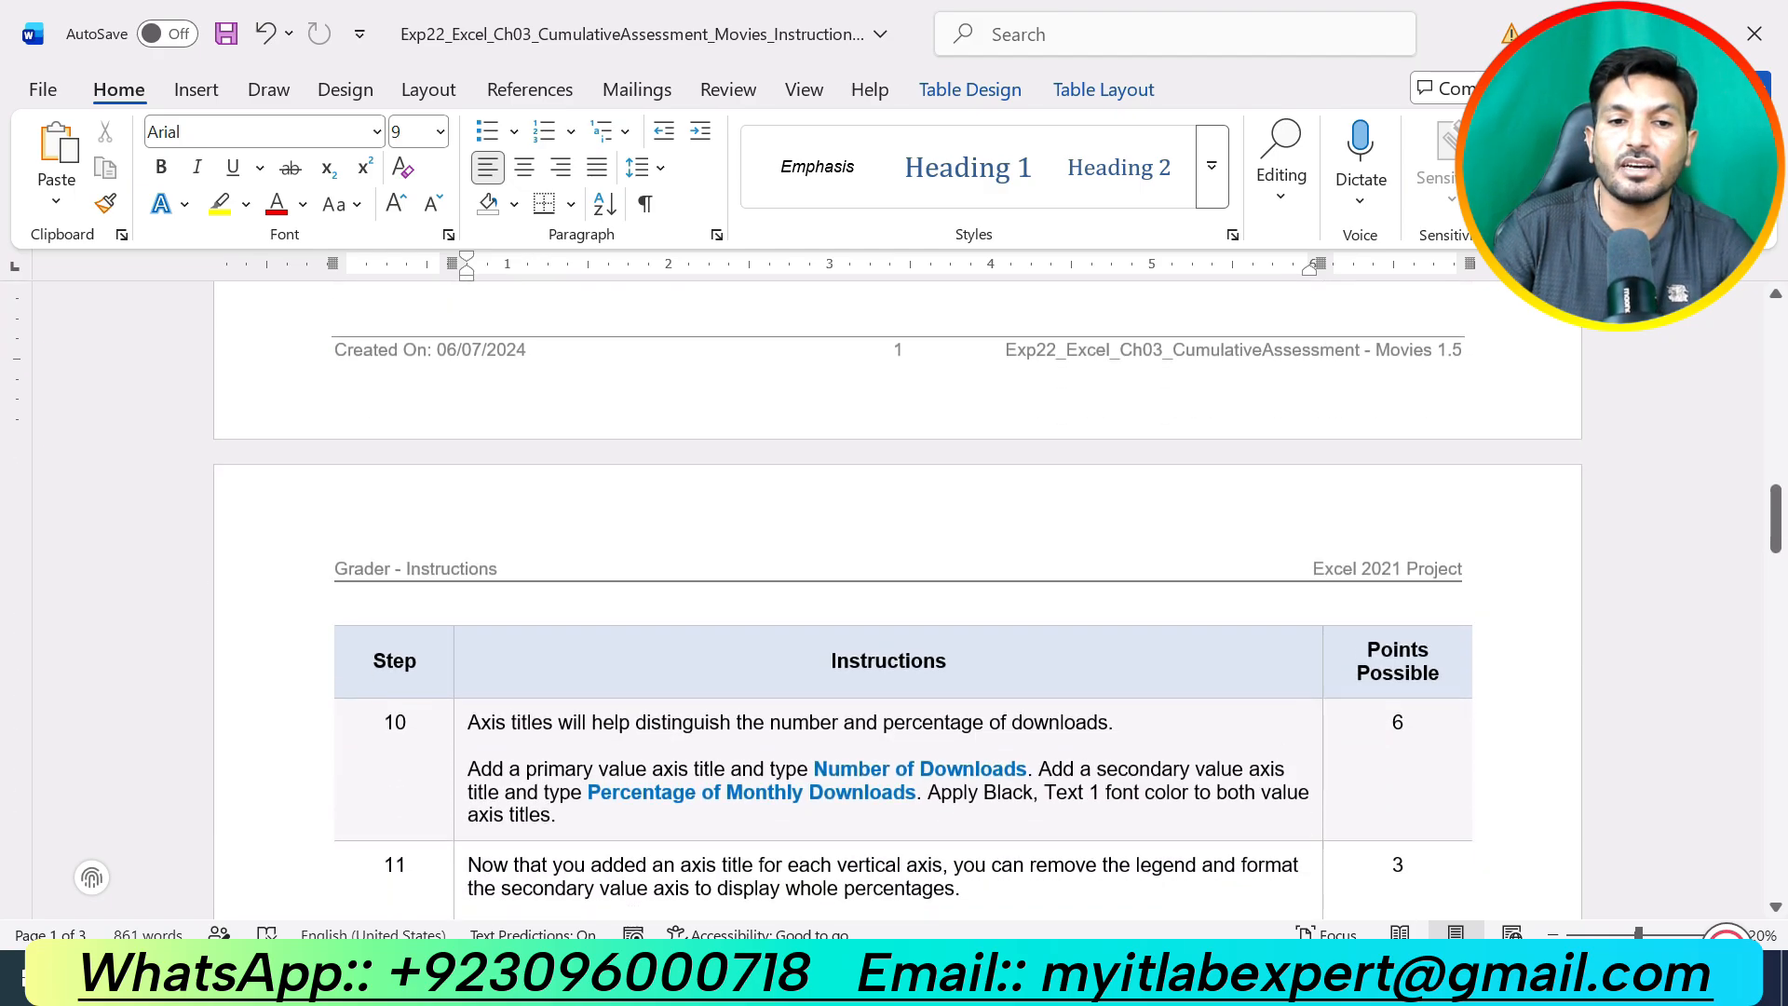
scroll(894, 596, up, 3)
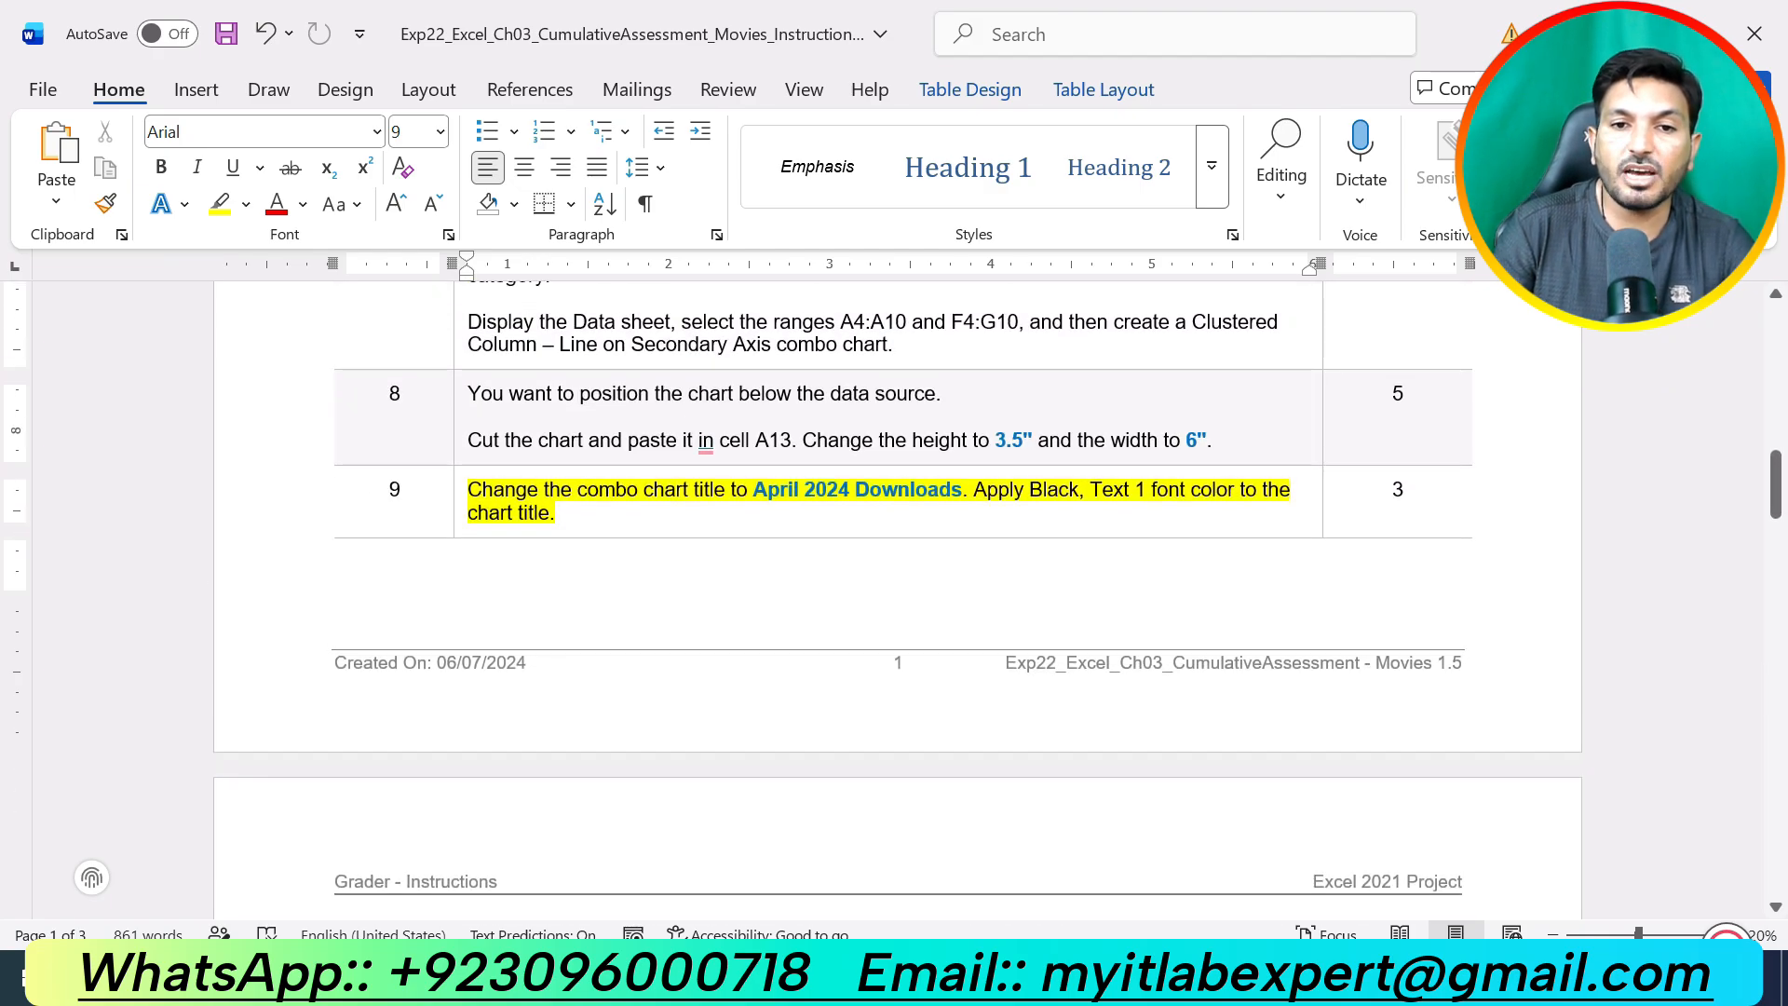
drag(752, 491, 964, 490)
key(ctrl+c)
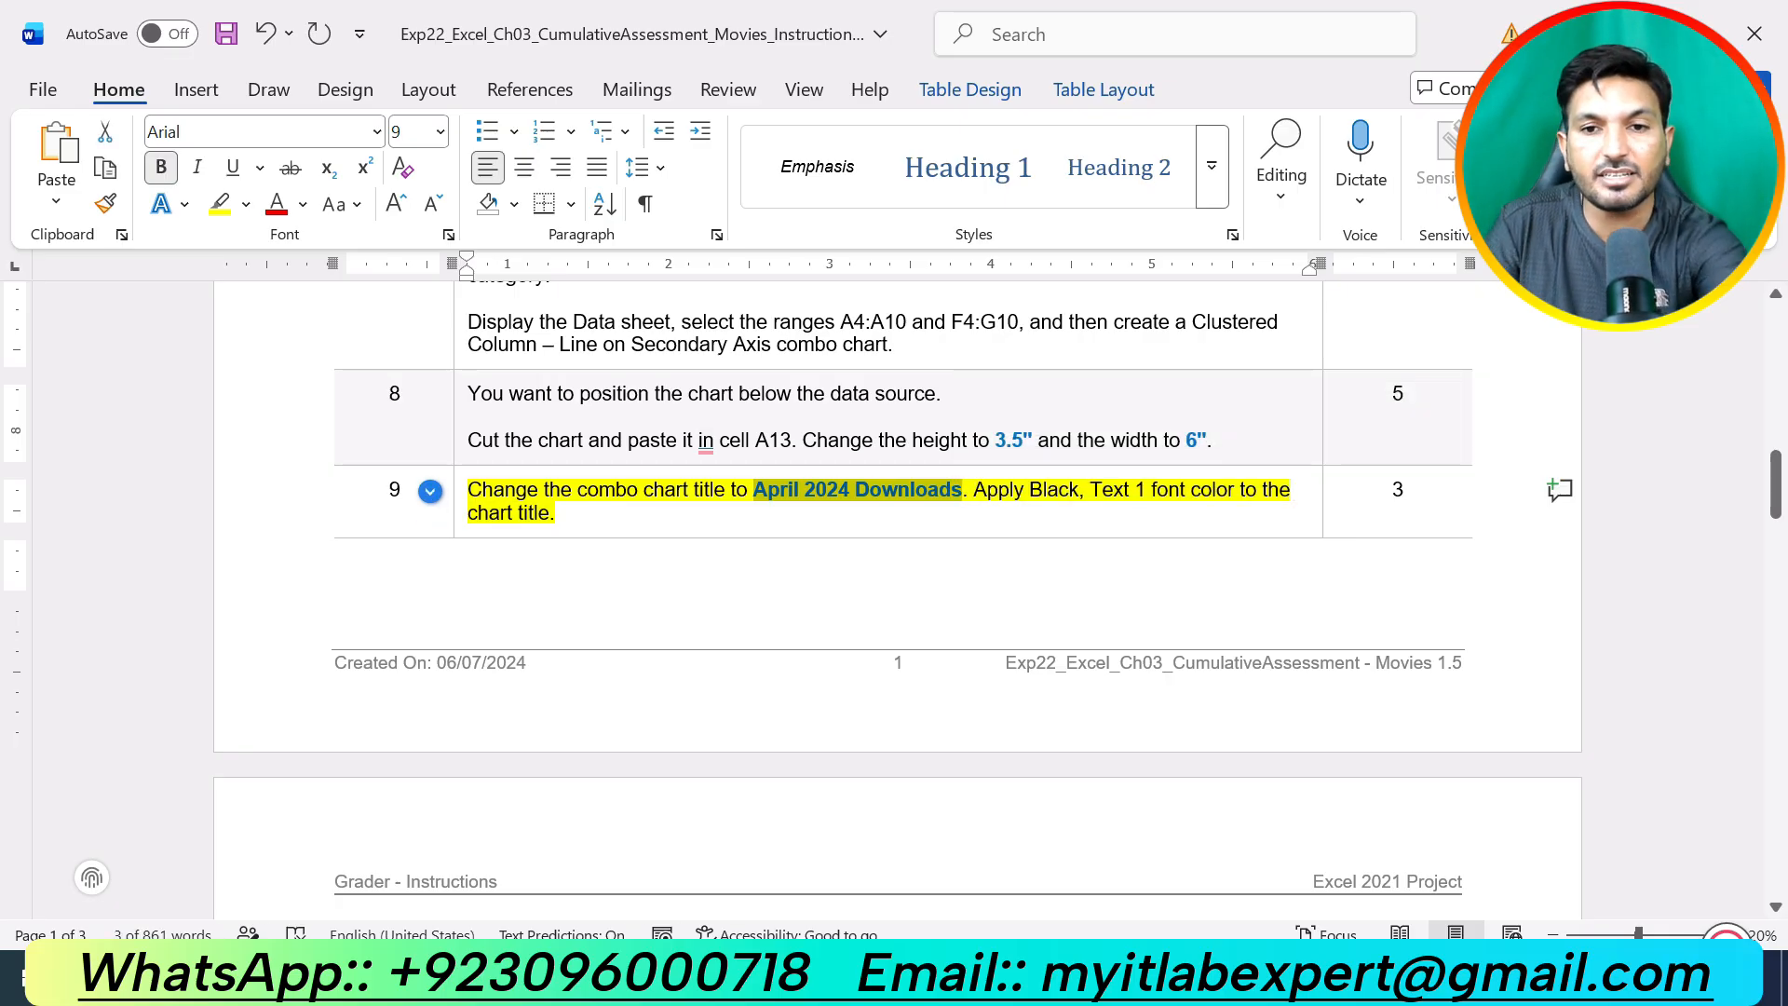
key(alt+Tab)
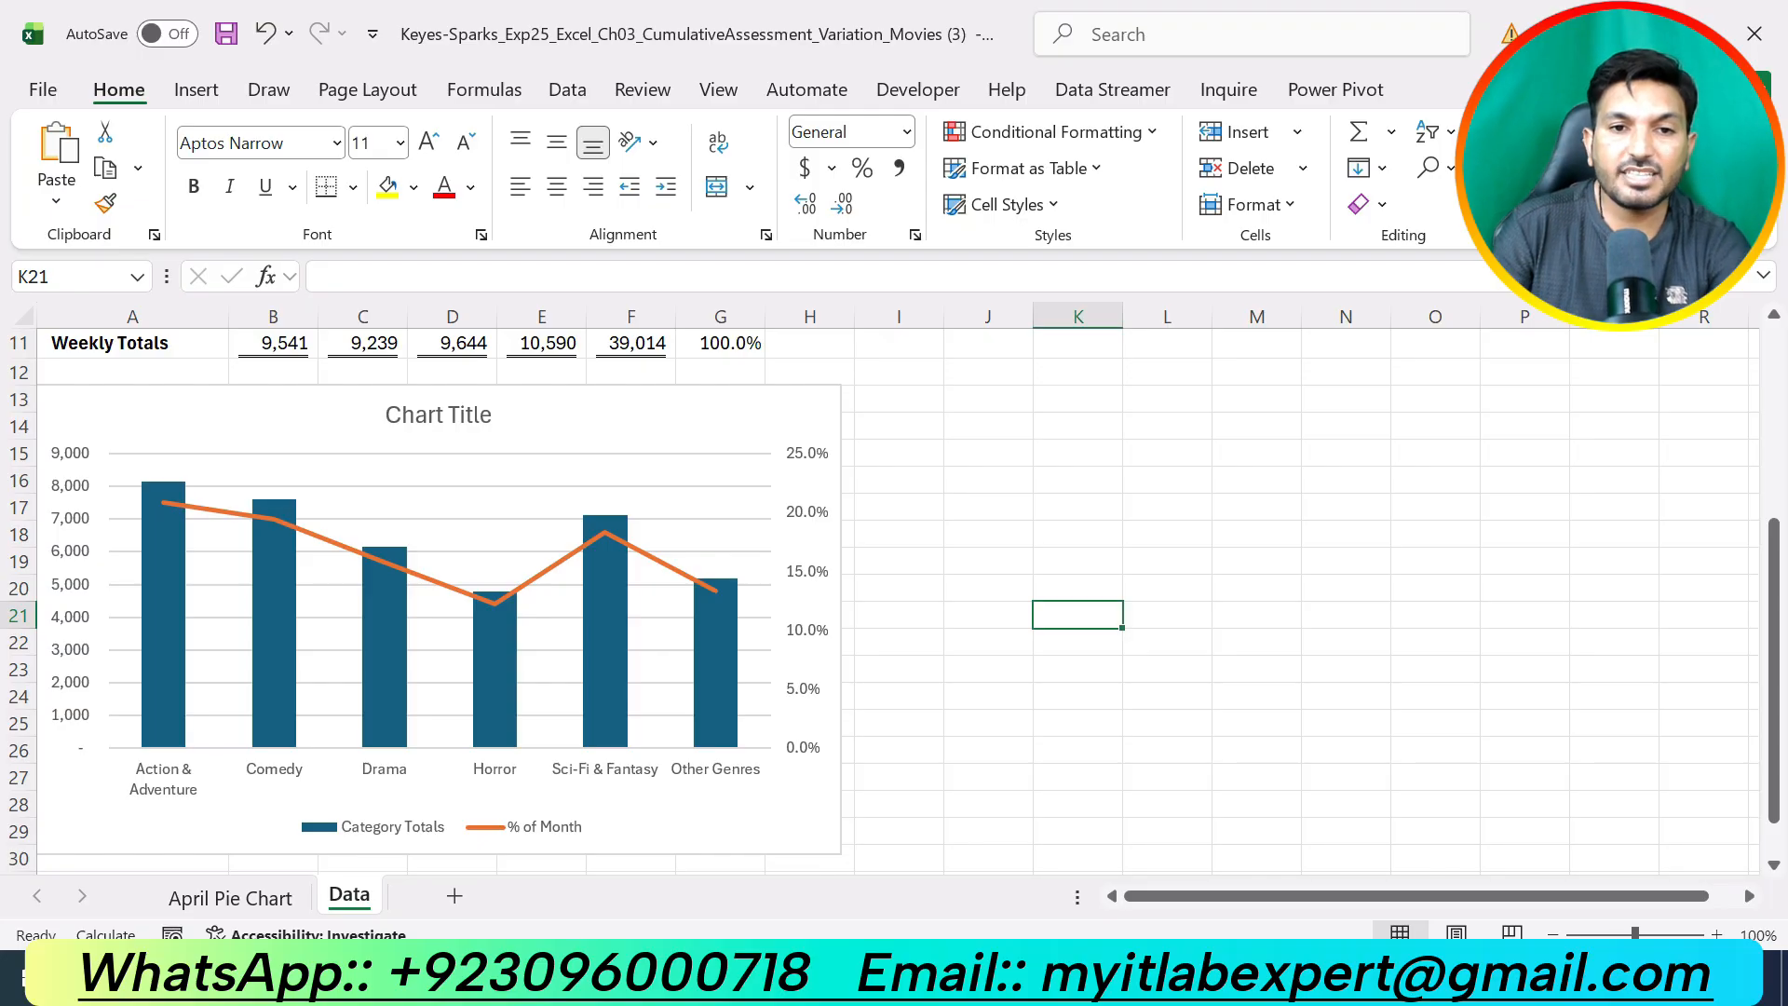
click(438, 414)
click(460, 277)
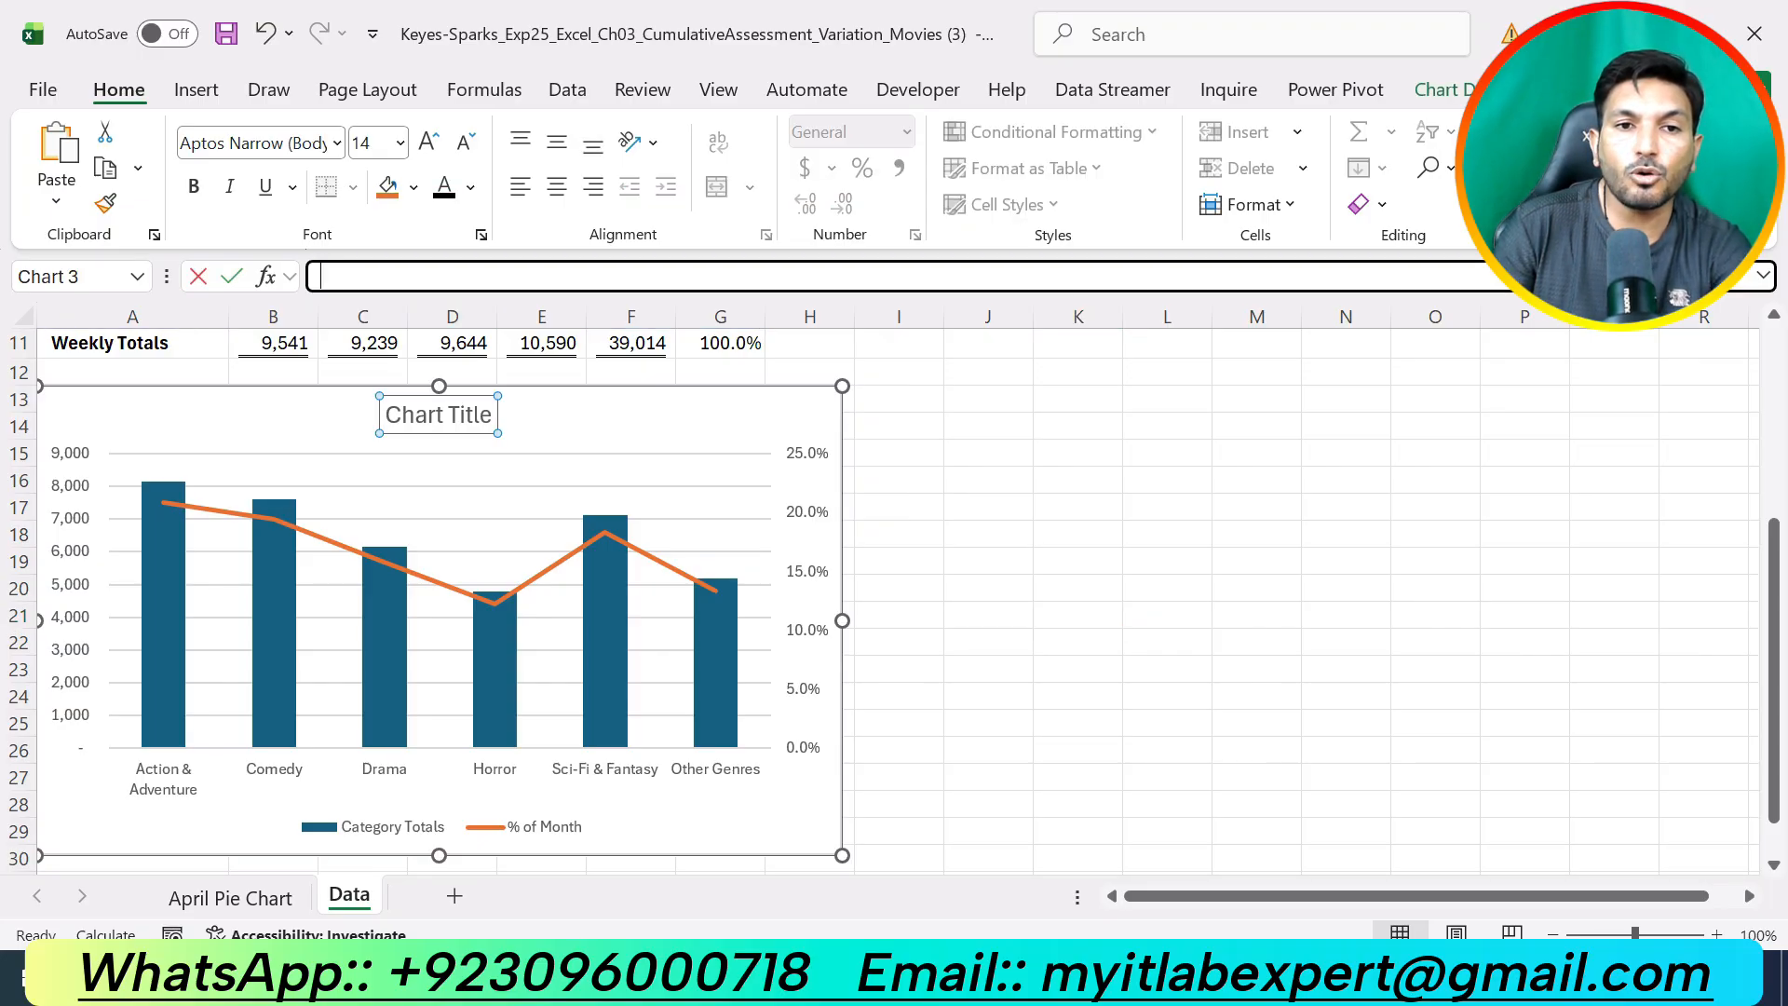
key(ctrl+v)
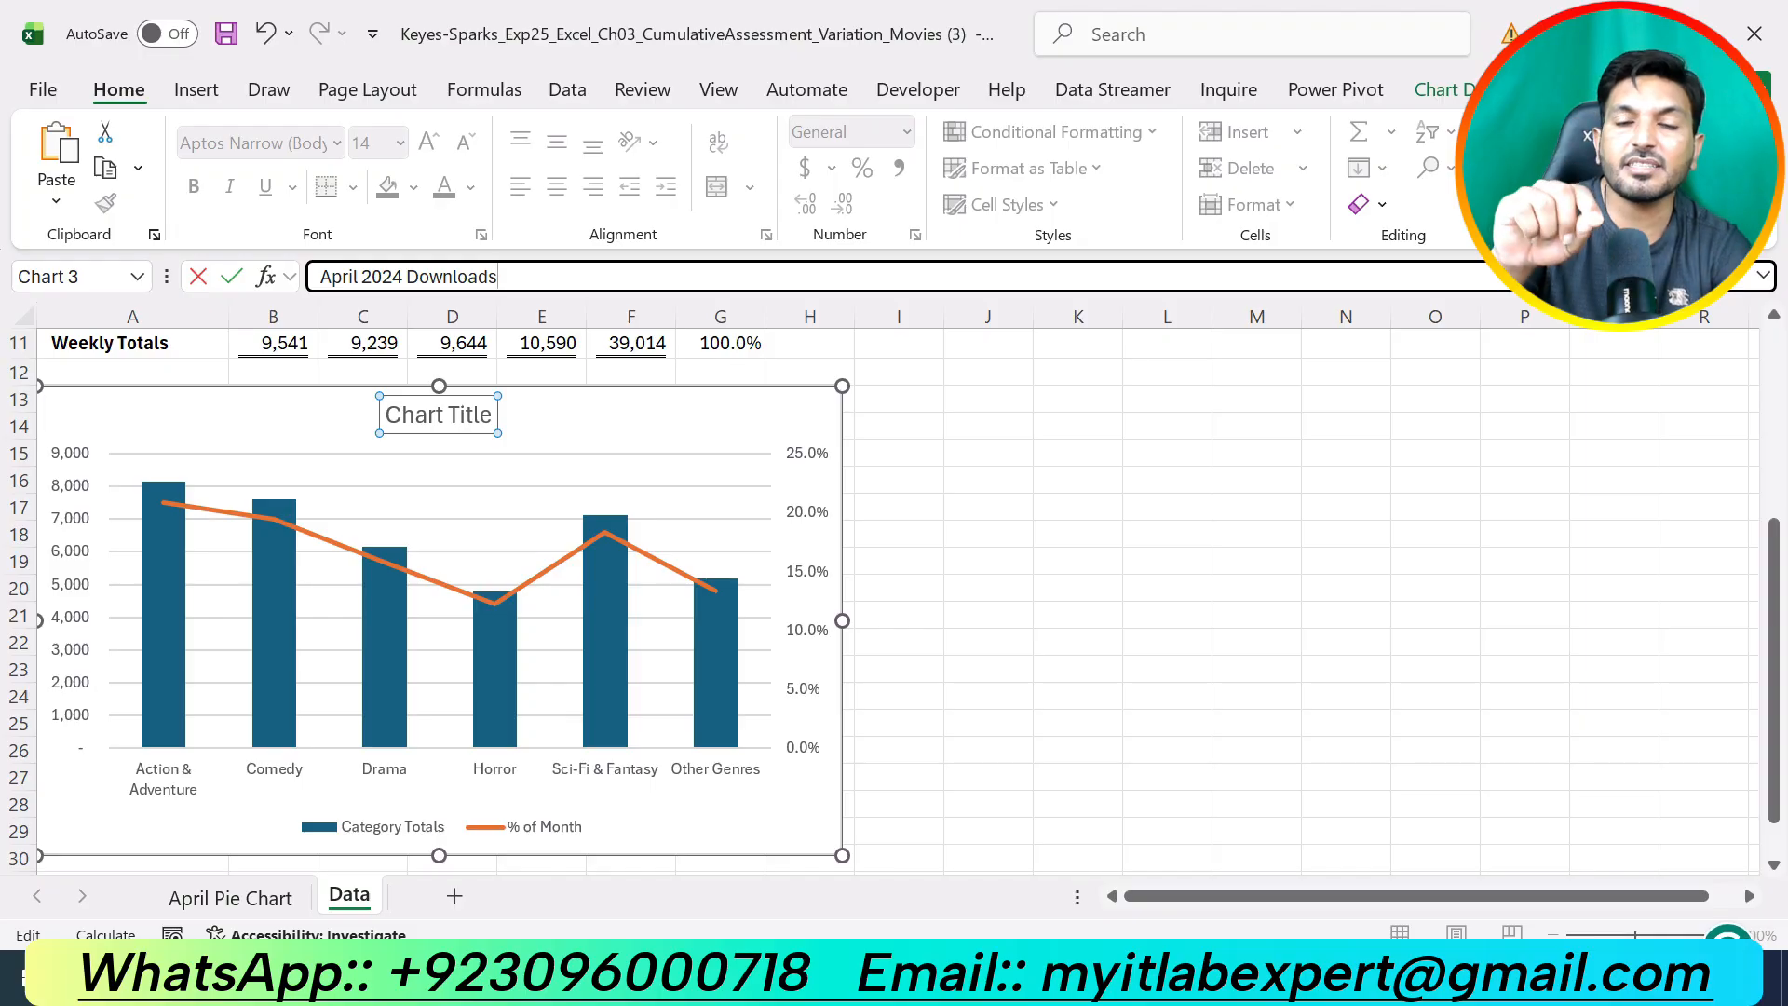
key(Return)
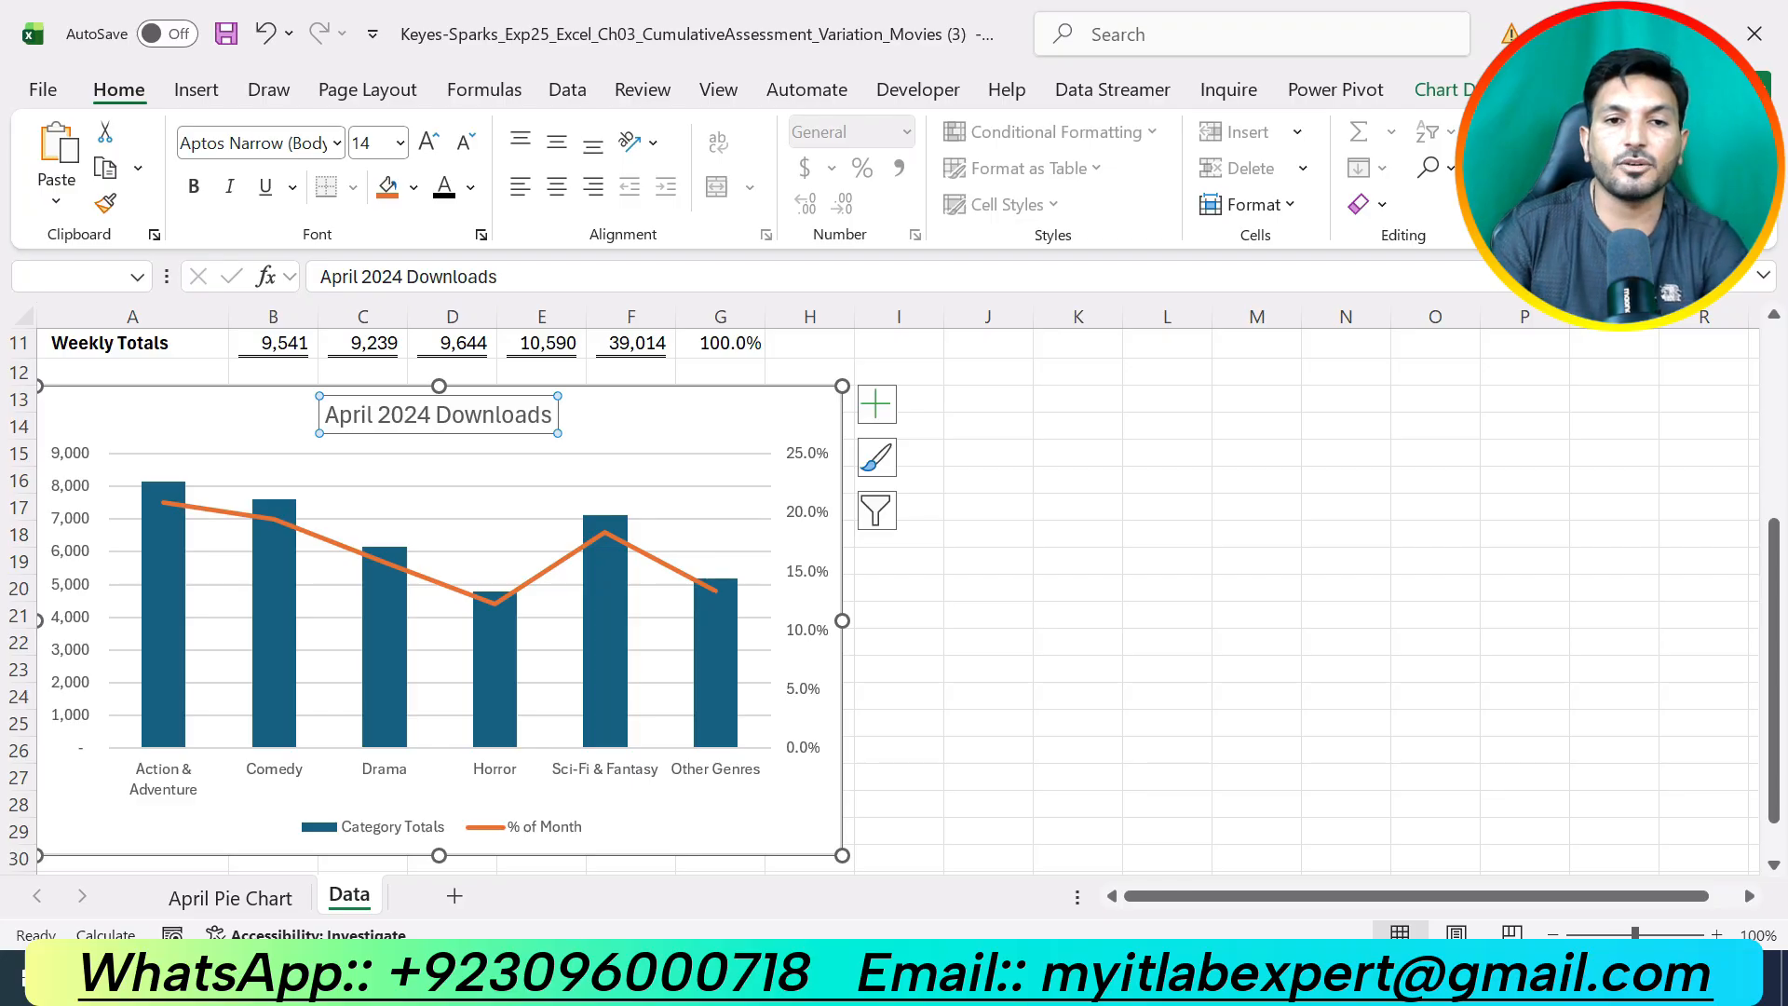
- Check the font color named in instruction 9 and apply Black, Text 1 to the combo chart title in Excel
key(alt+Tab)
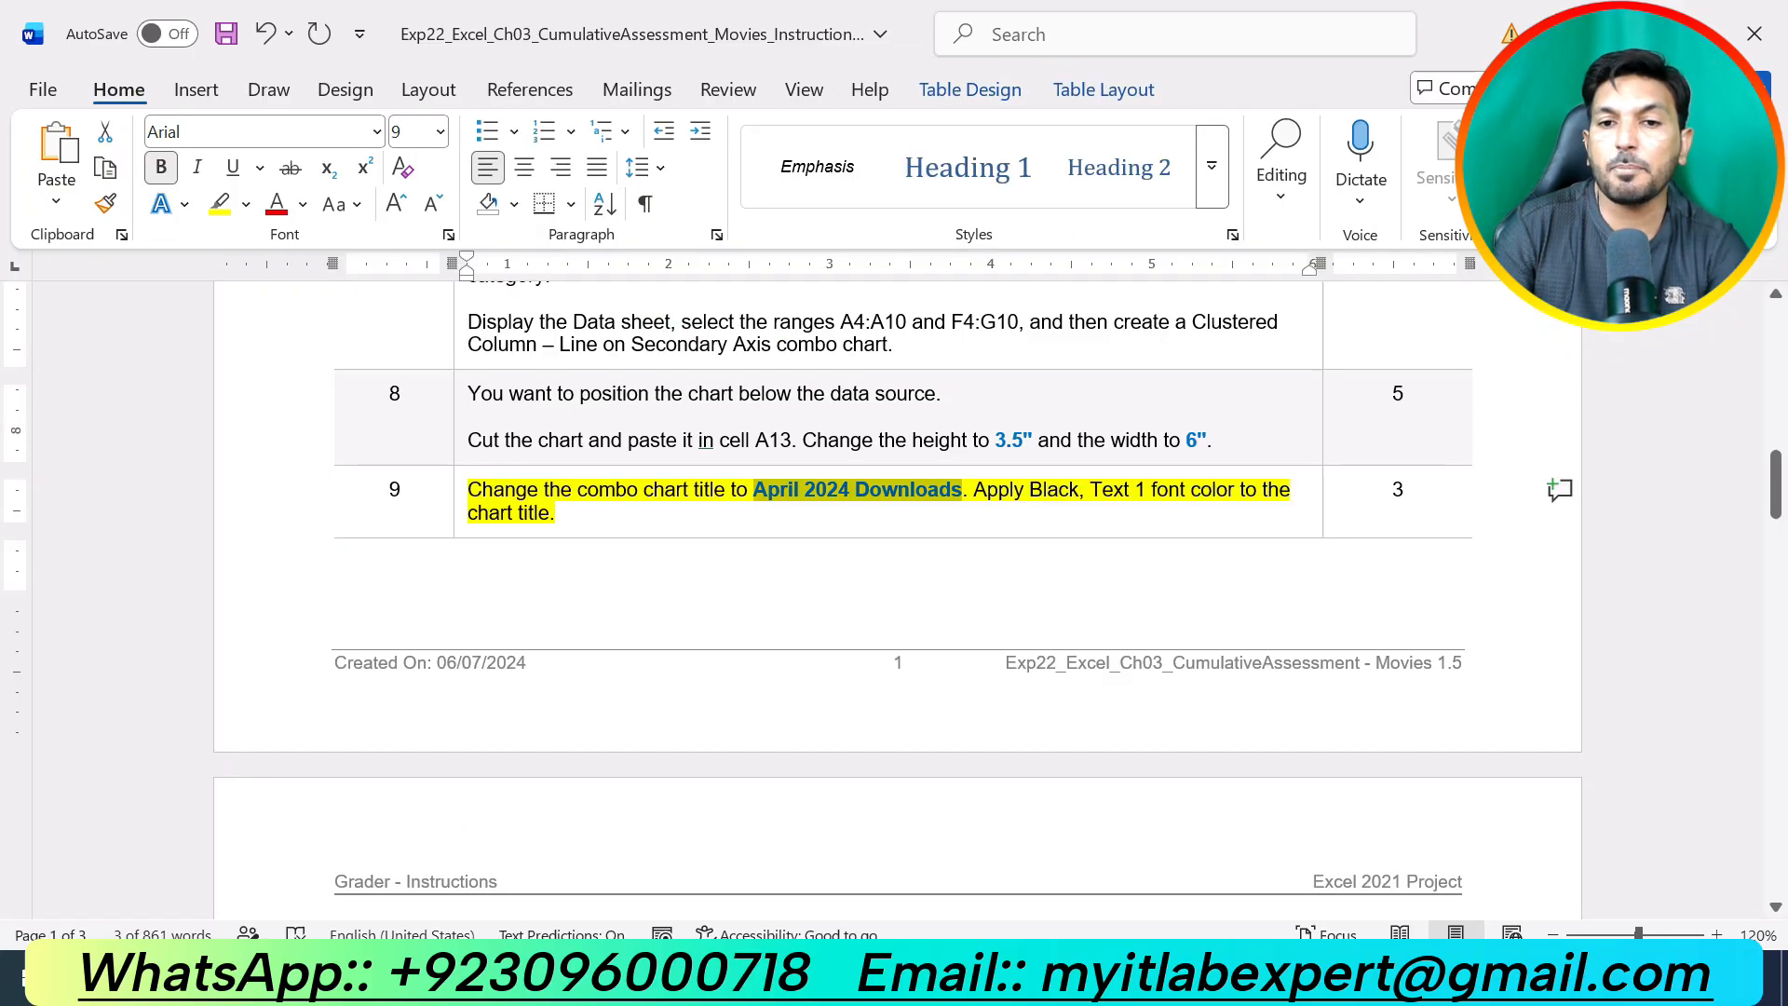
key(alt+Tab)
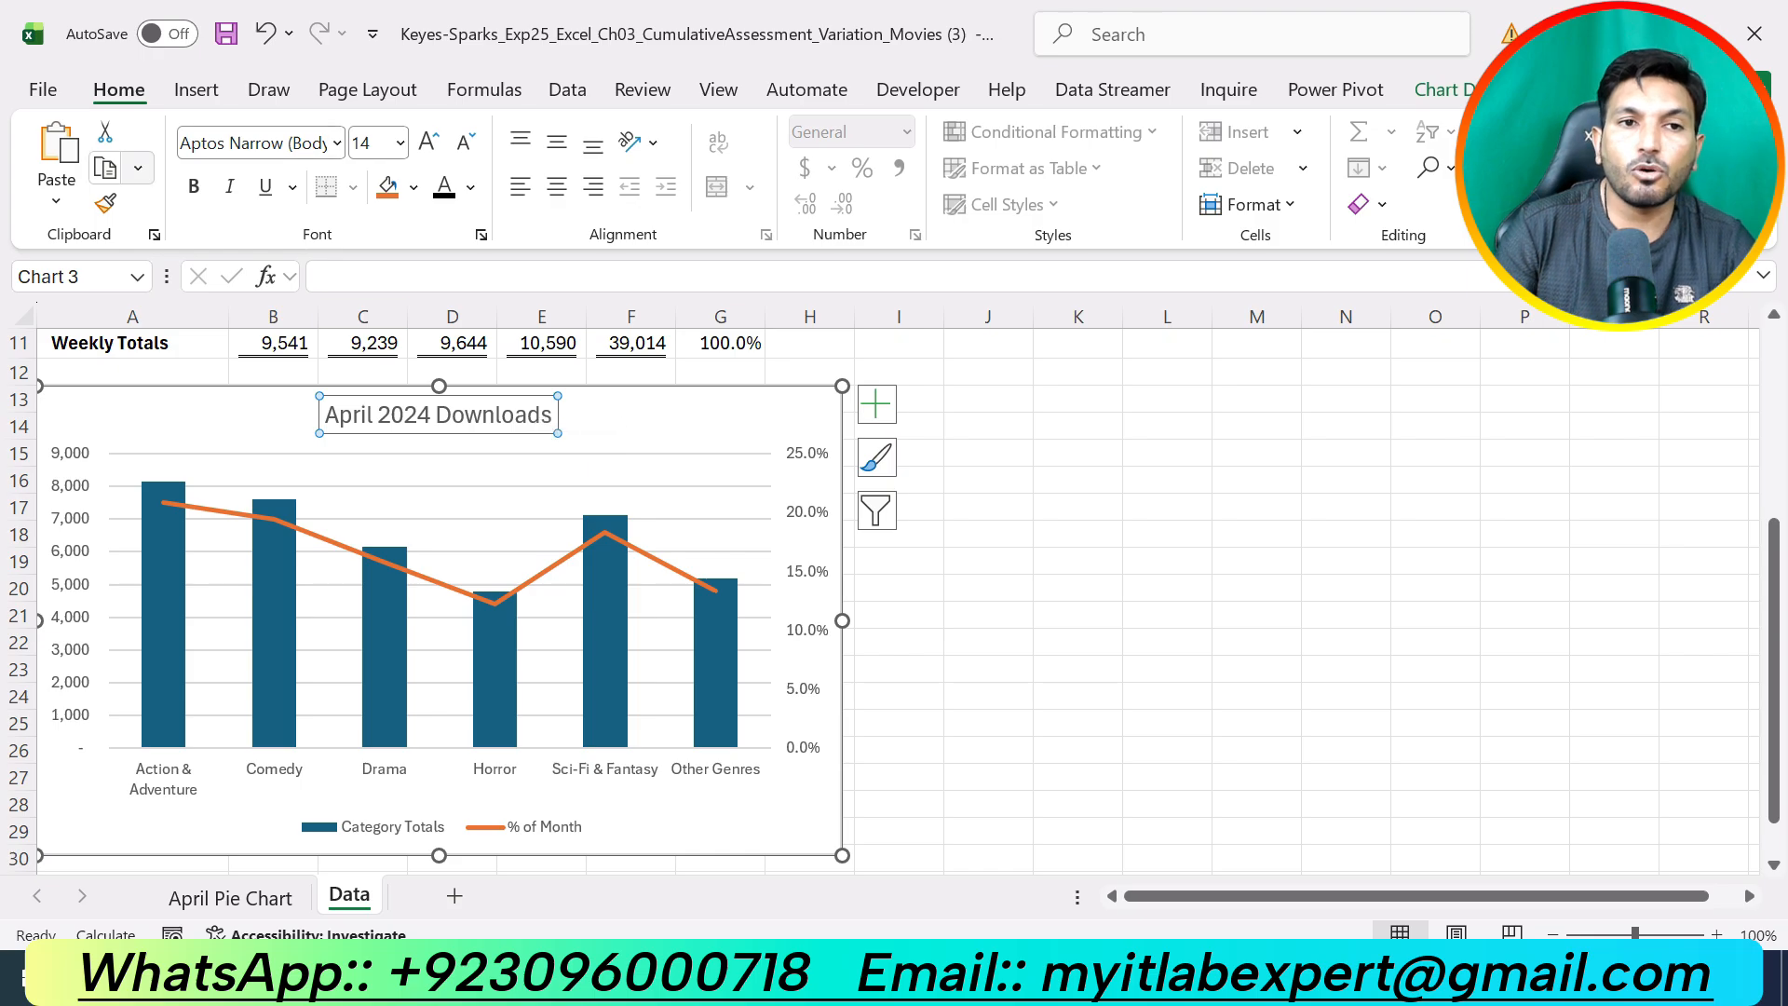
click(470, 186)
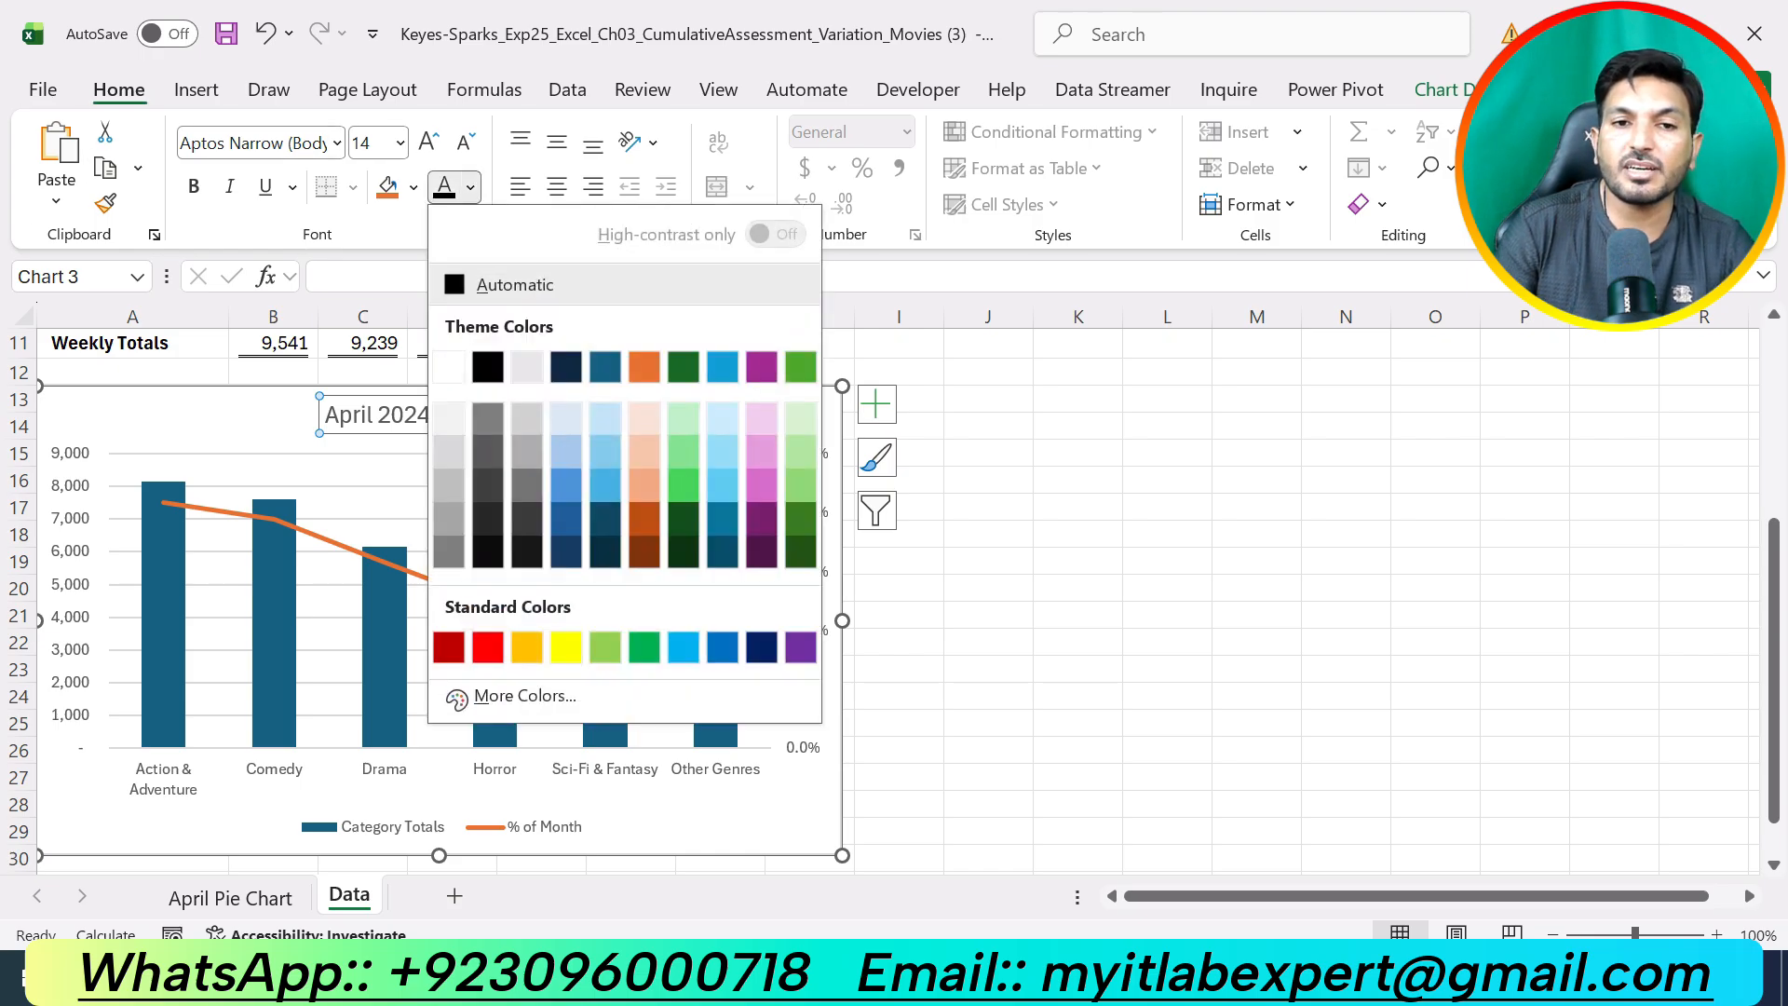
click(487, 367)
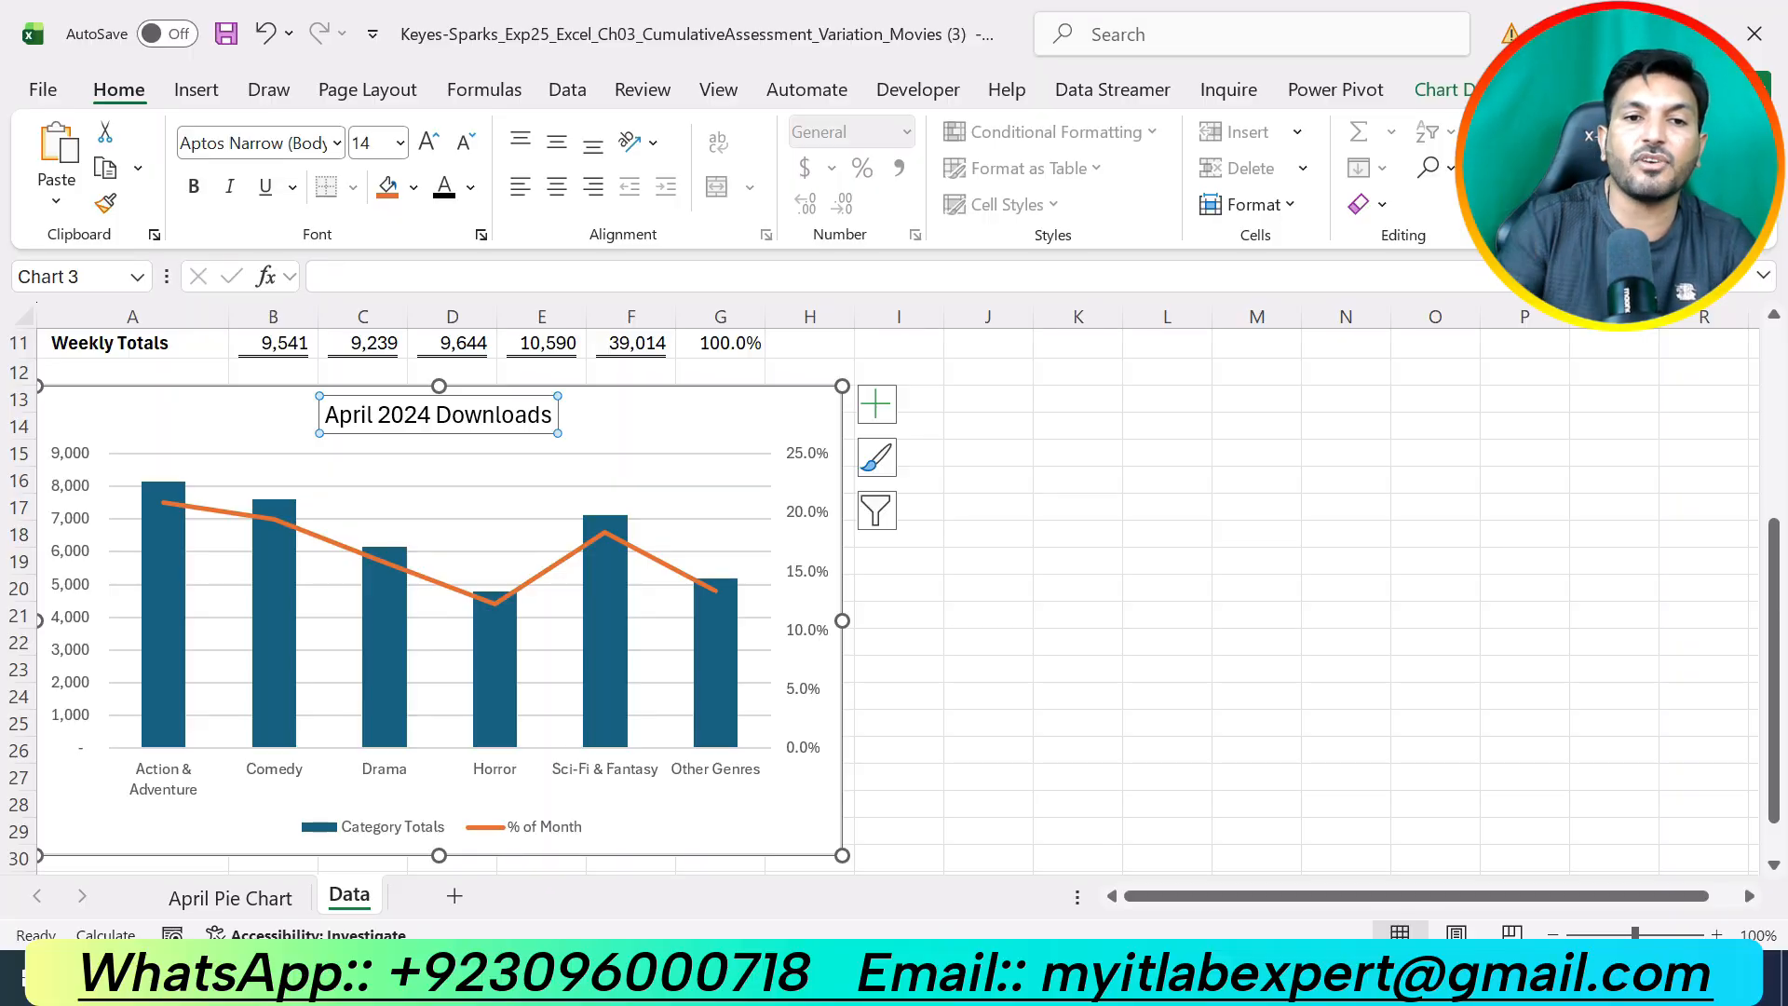
- Look through the remaining Word instructions from 10 to 22, and return to the Data sheet in Excel to review the table and chart
key(alt+Tab)
scroll(903, 596, down, 15)
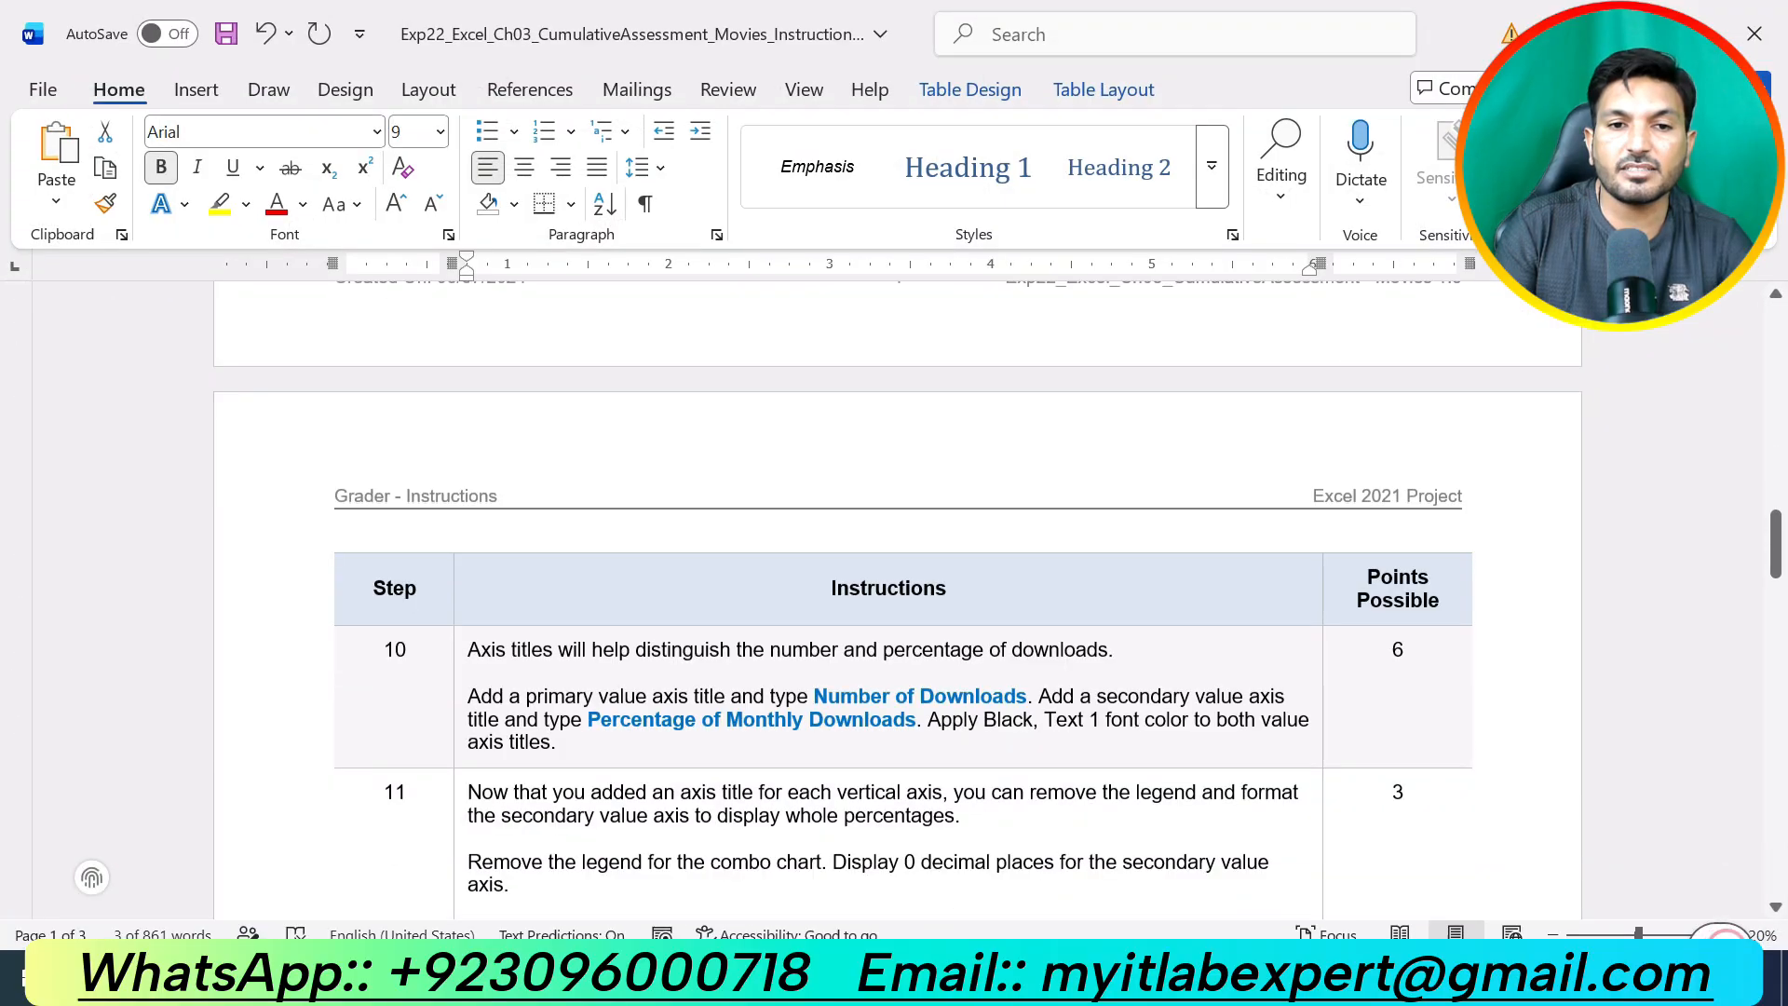
scroll(903, 596, down, 10)
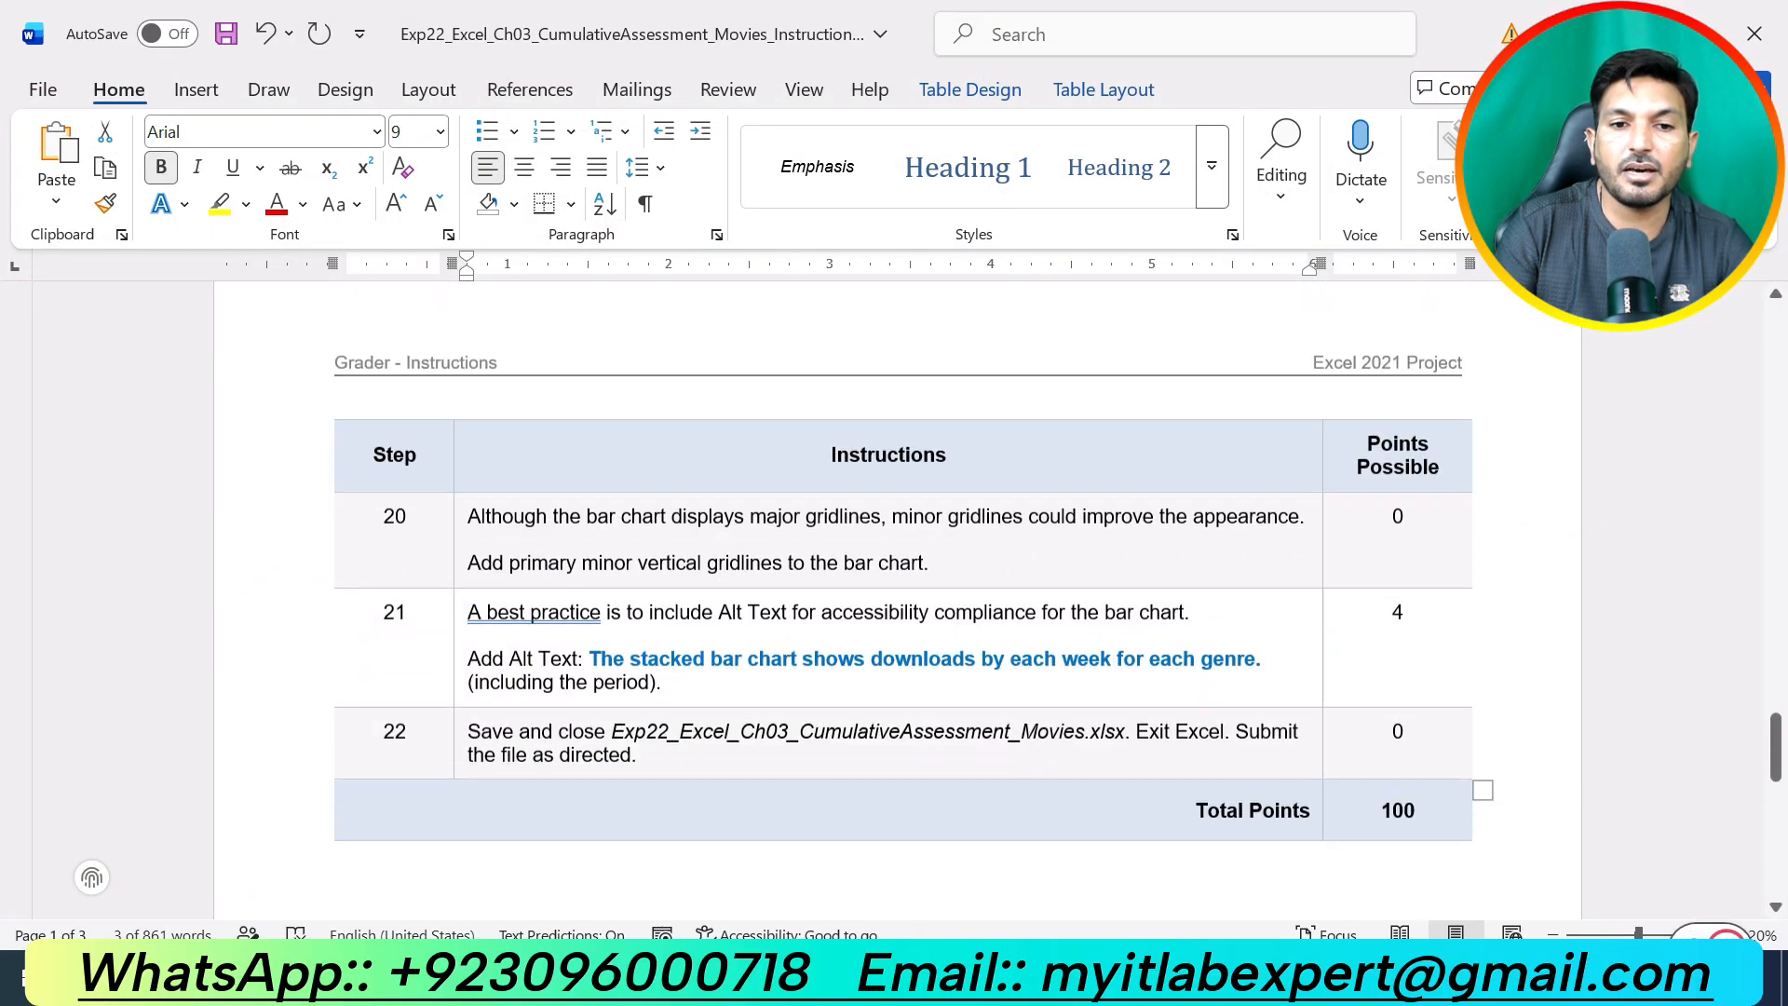
scroll(903, 596, up, 11)
scroll(903, 596, up, 8)
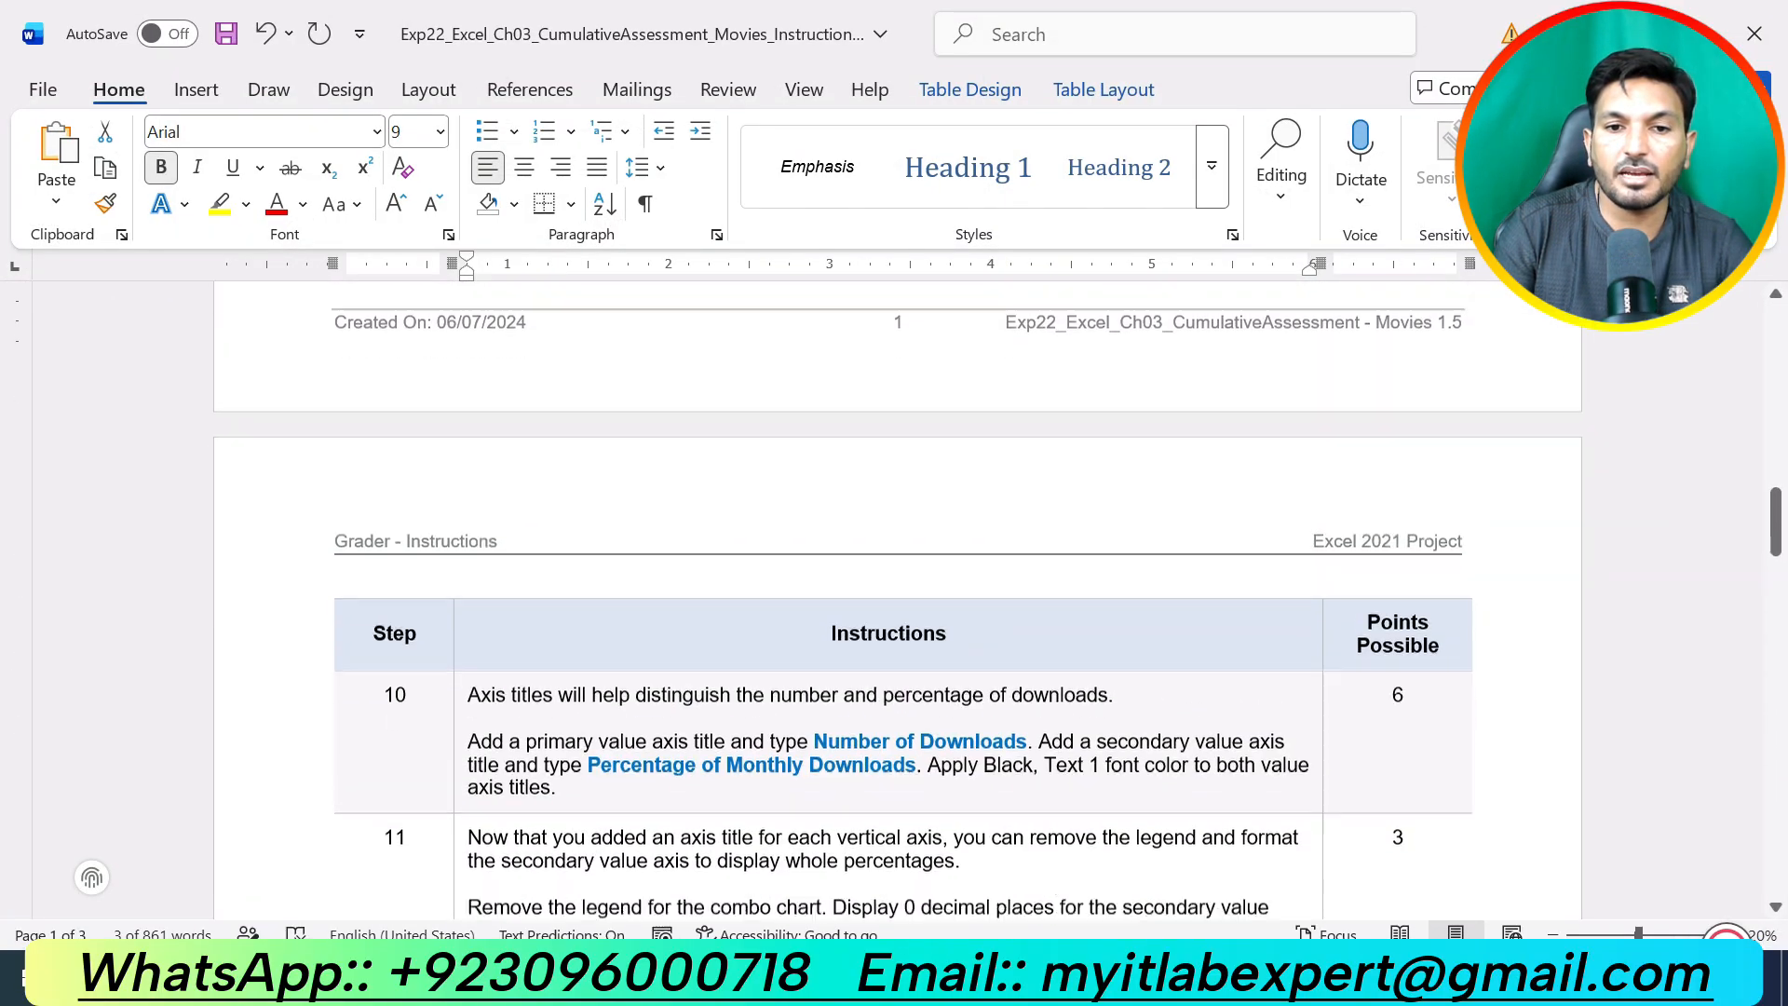
scroll(904, 596, down, 2)
scroll(904, 596, down, 3)
scroll(904, 596, up, 7)
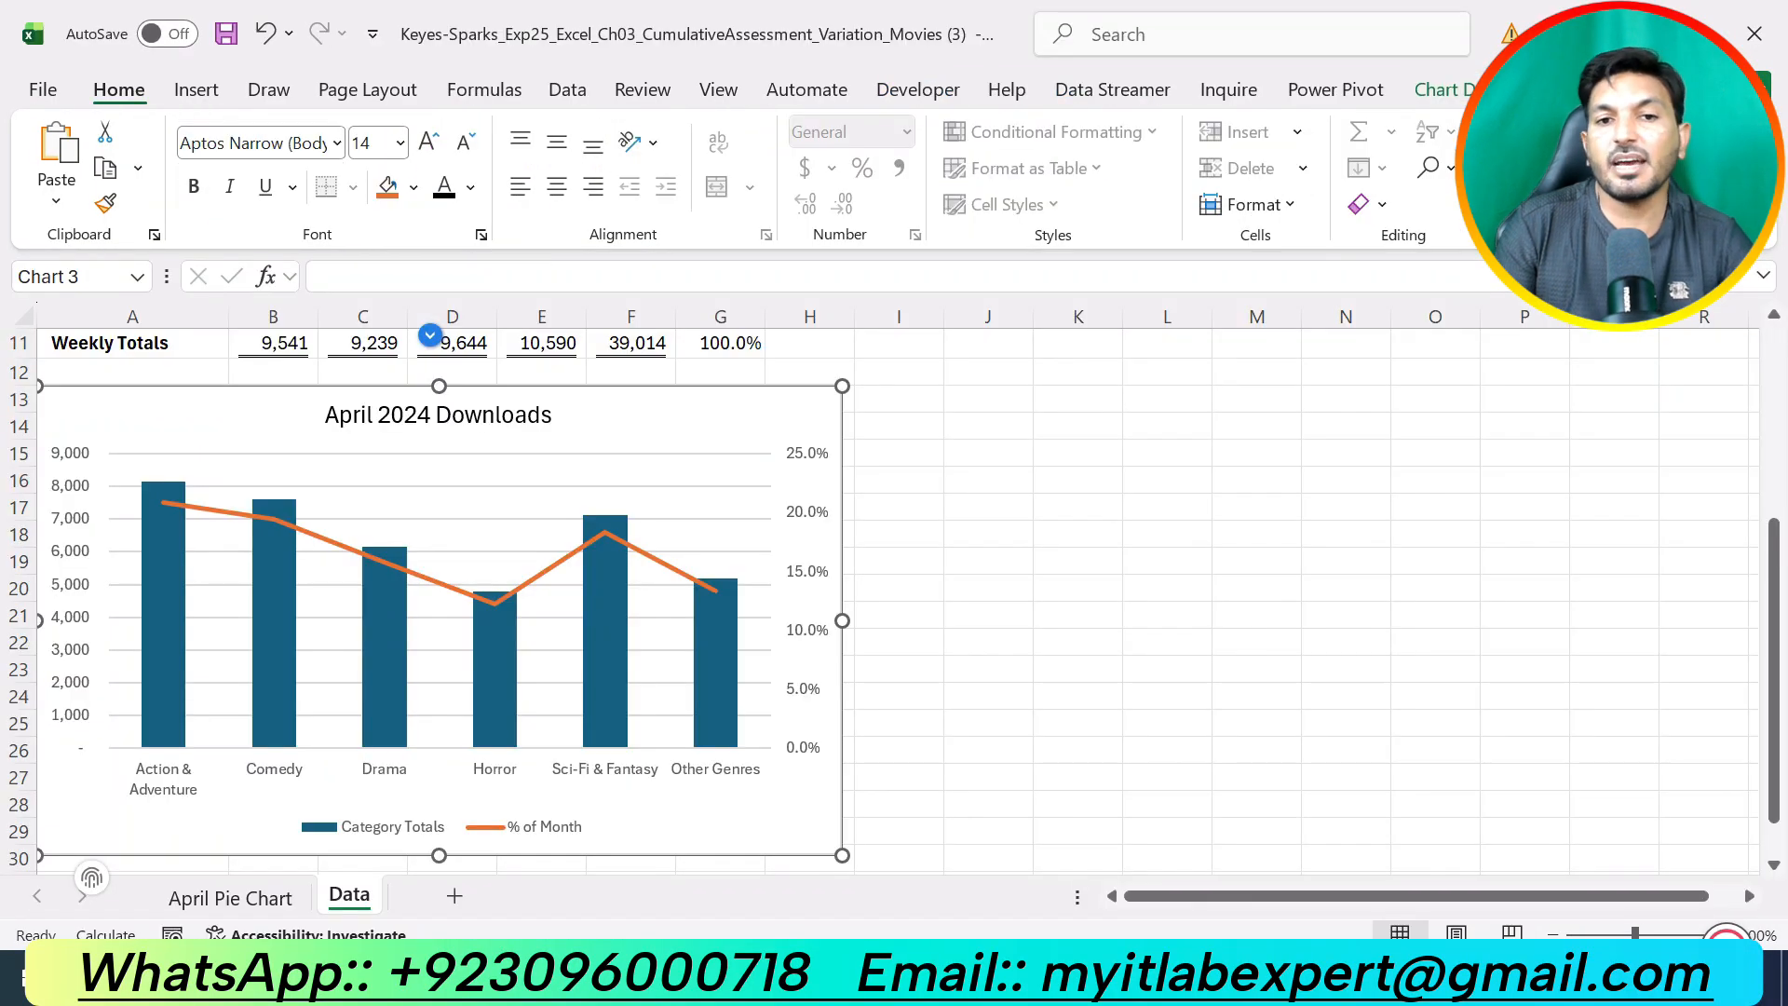
click(1077, 696)
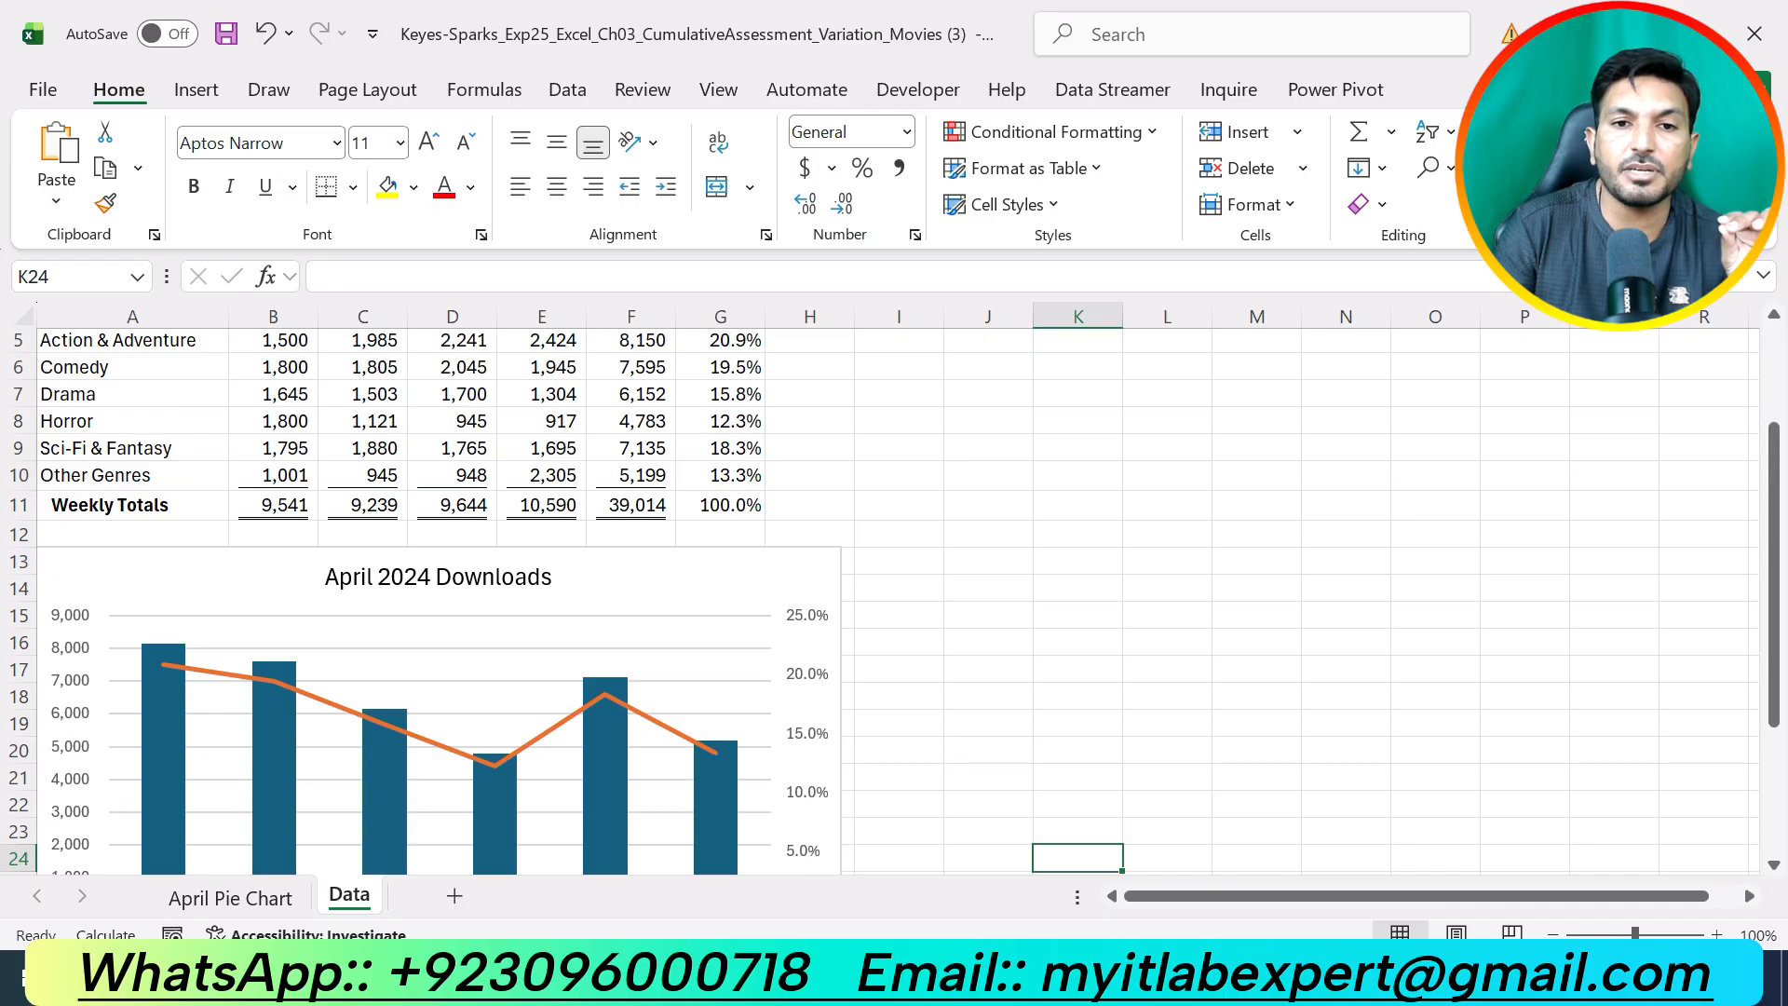
scroll(894, 596, up, 3)
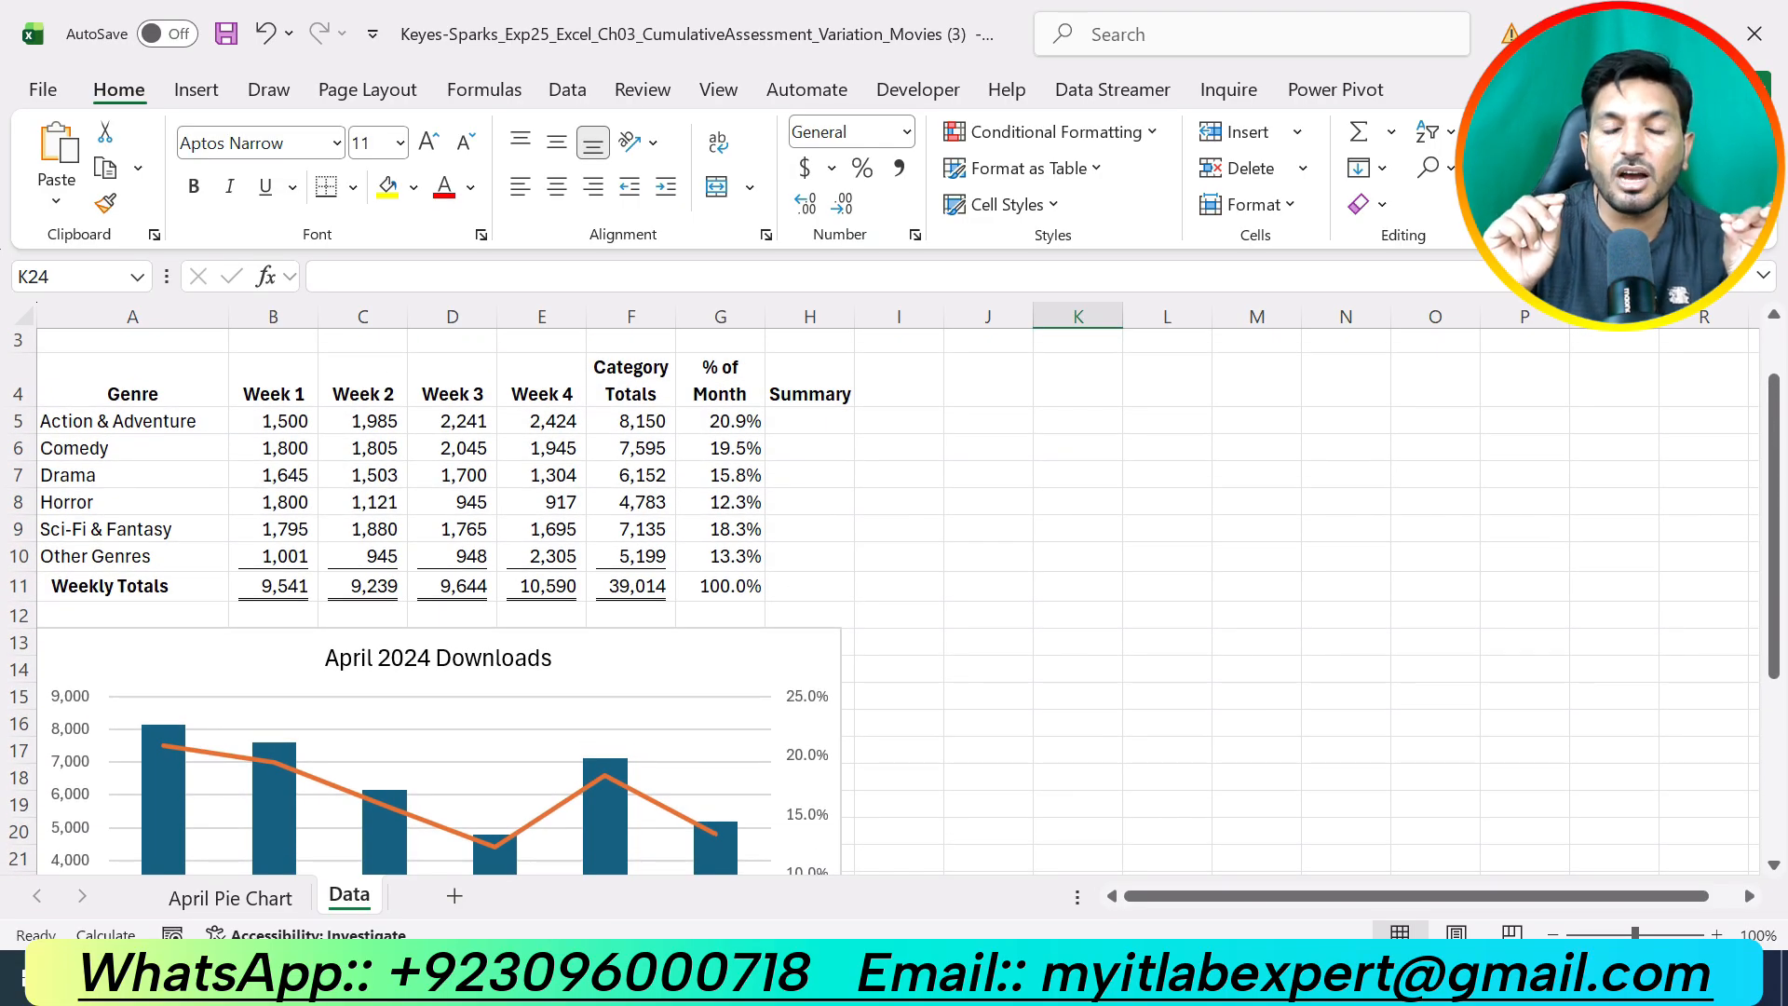